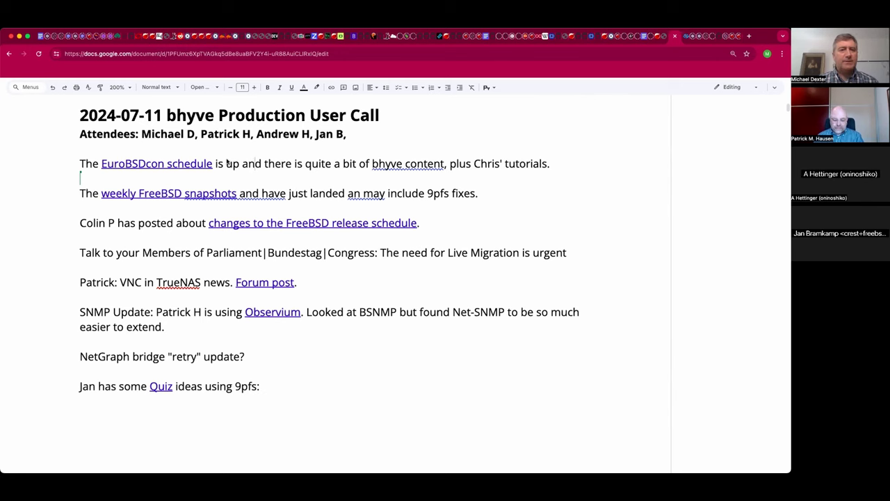
# Step: Move through the note lines, then follow the VNC item's 'Forum post' link to the TrueNAS thread
pyautogui.tripleClick(128, 178)
pyautogui.click(128, 179)
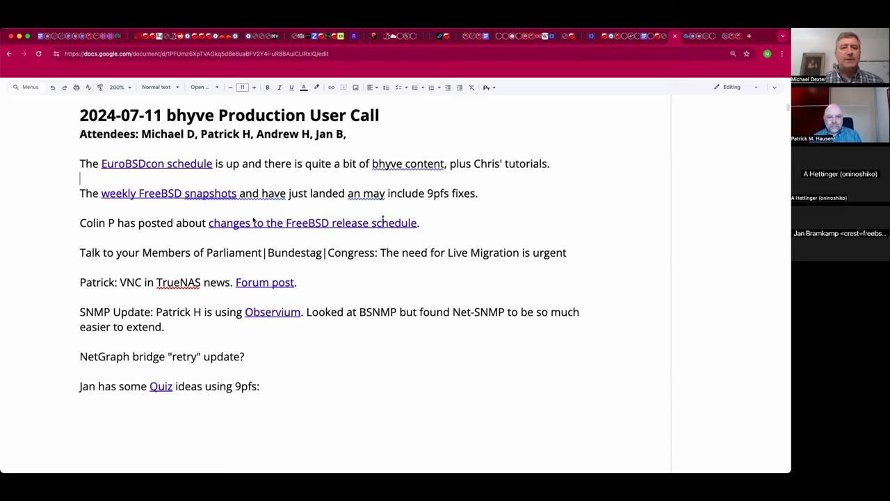
pyautogui.click(157, 222)
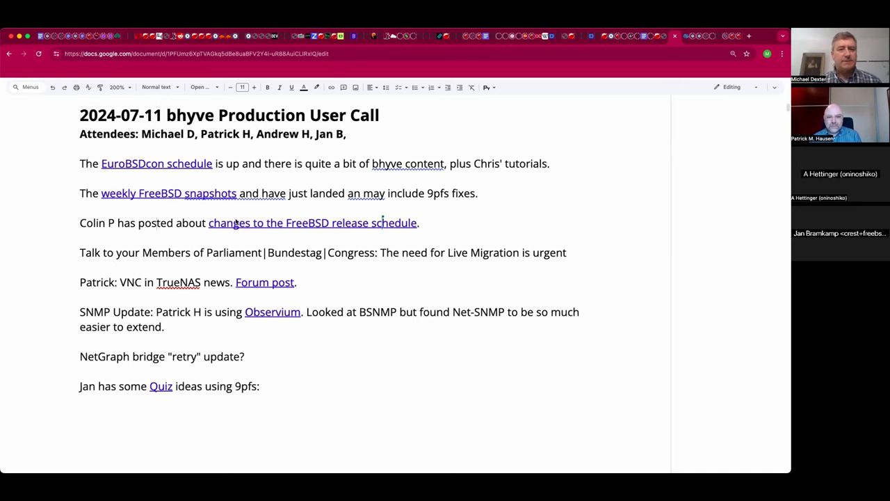
pyautogui.click(184, 241)
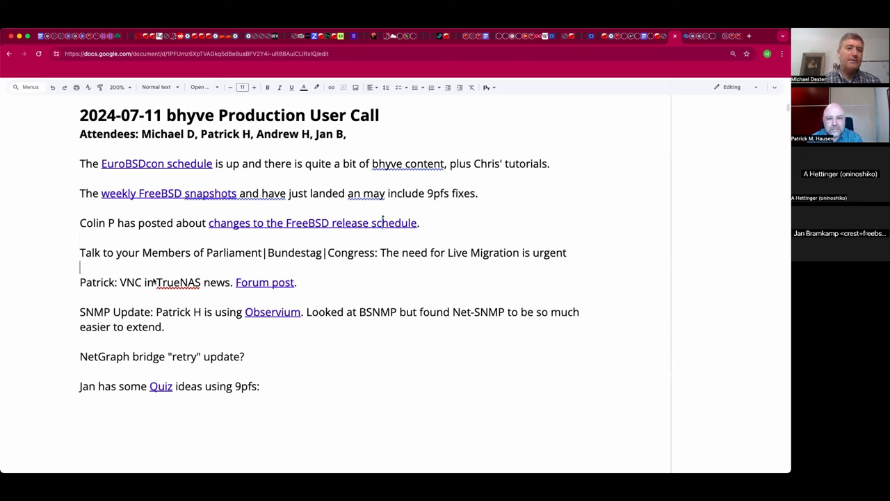
pyautogui.click(130, 266)
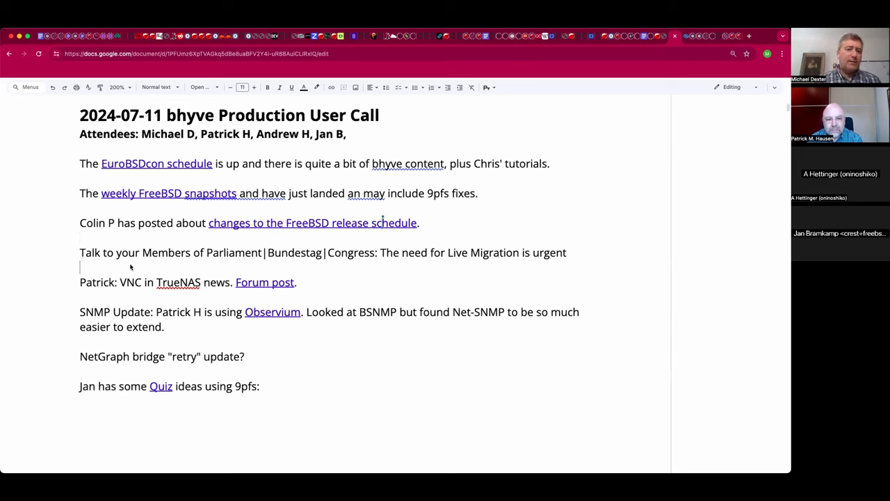
pyautogui.click(249, 282)
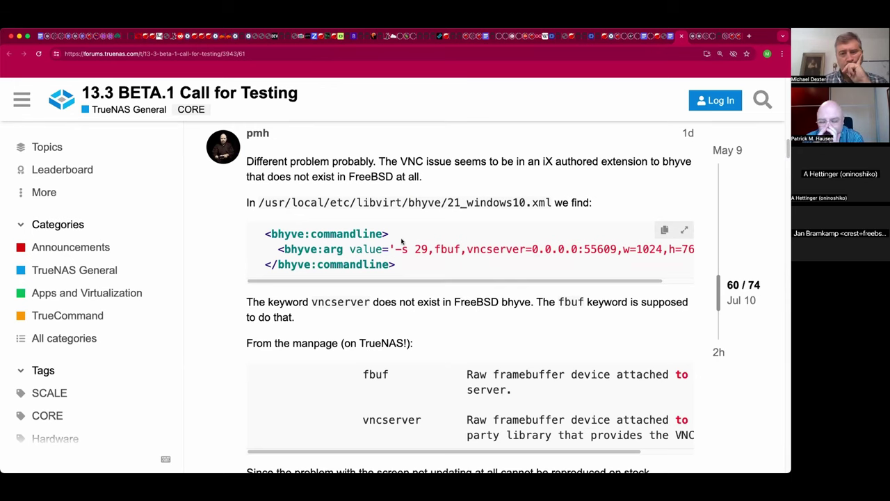
pyautogui.scroll(-3, 401, 241)
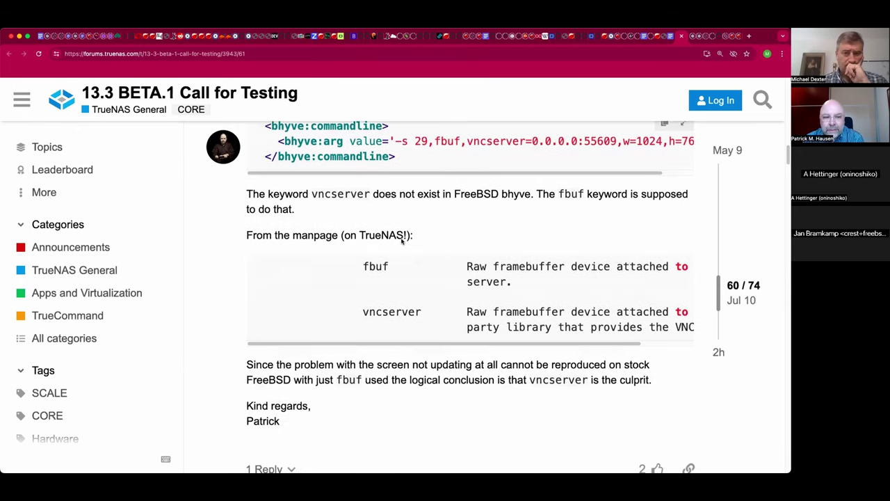
pyautogui.scroll(-1, 407, 246)
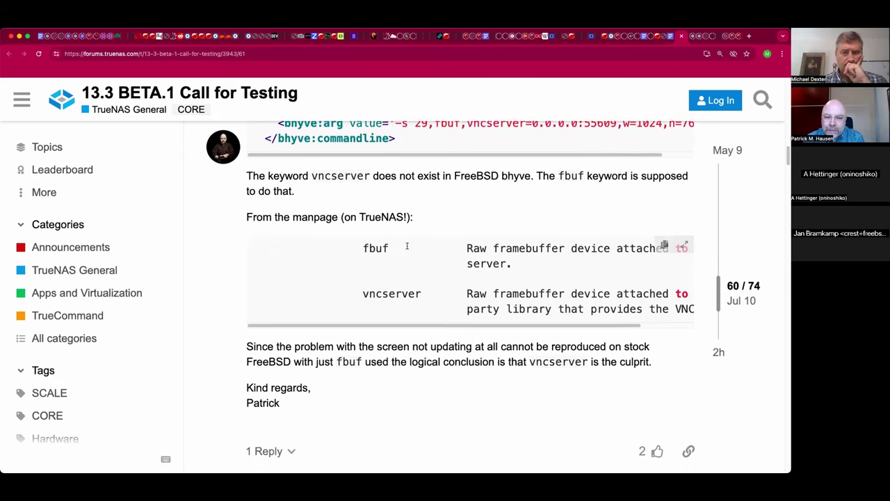
pyautogui.scroll(-1, 407, 245)
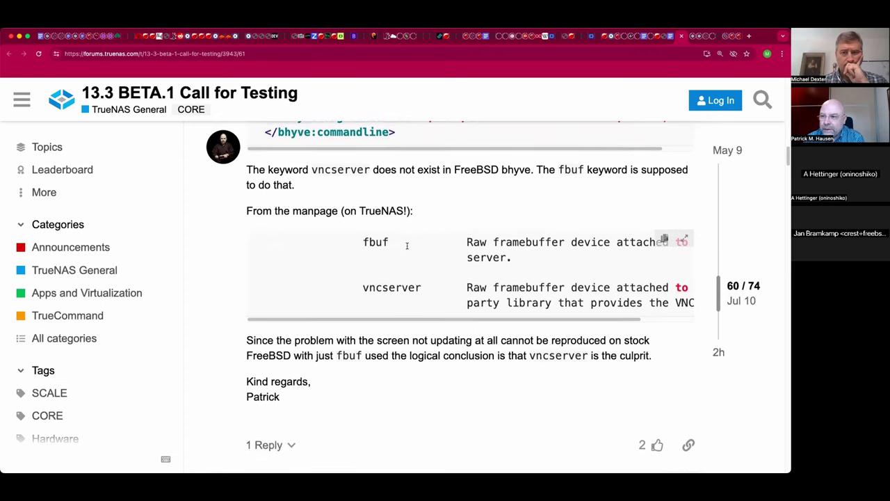
pyautogui.scroll(-2, 407, 246)
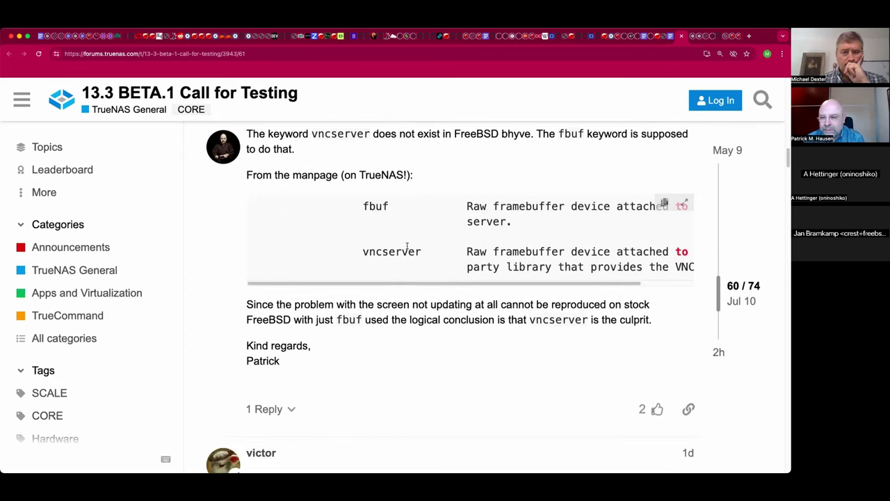
pyautogui.scroll(-2, 406, 245)
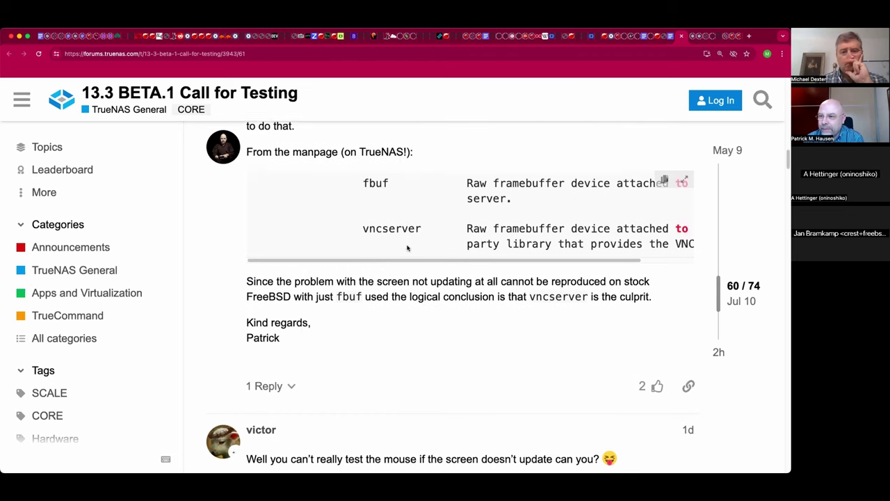
pyautogui.scroll(-4, 406, 247)
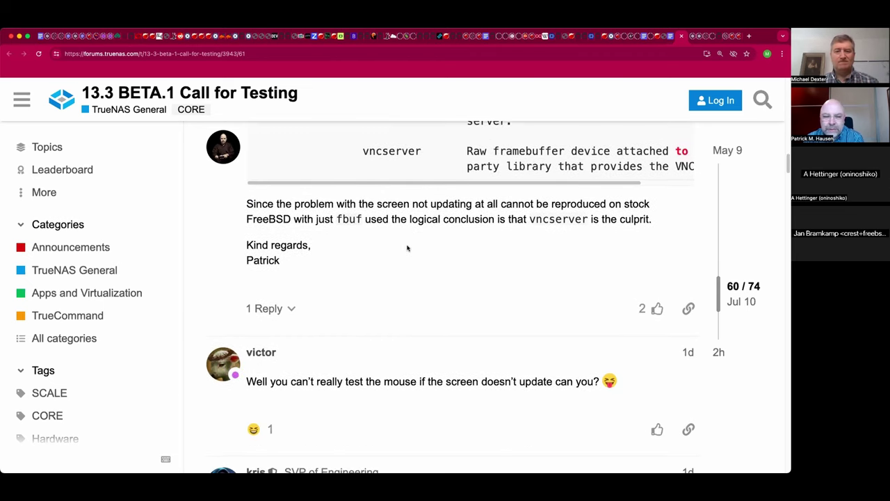
pyautogui.scroll(-15, 407, 247)
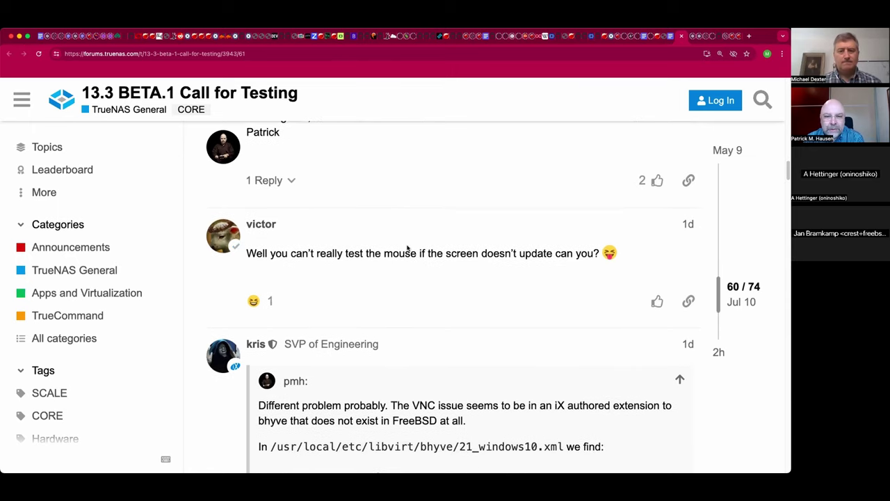
pyautogui.scroll(-1, 406, 247)
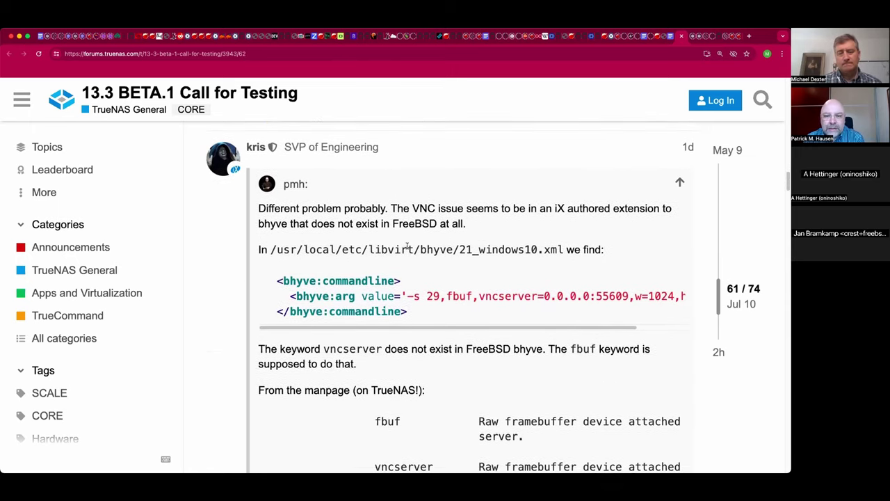
pyautogui.scroll(-1, 406, 246)
pyautogui.scroll(-1, 407, 248)
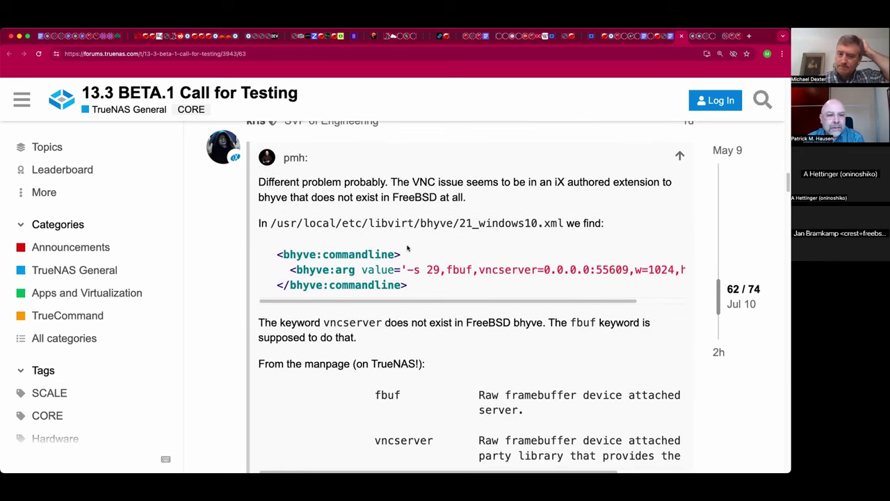
pyautogui.scroll(-5, 408, 248)
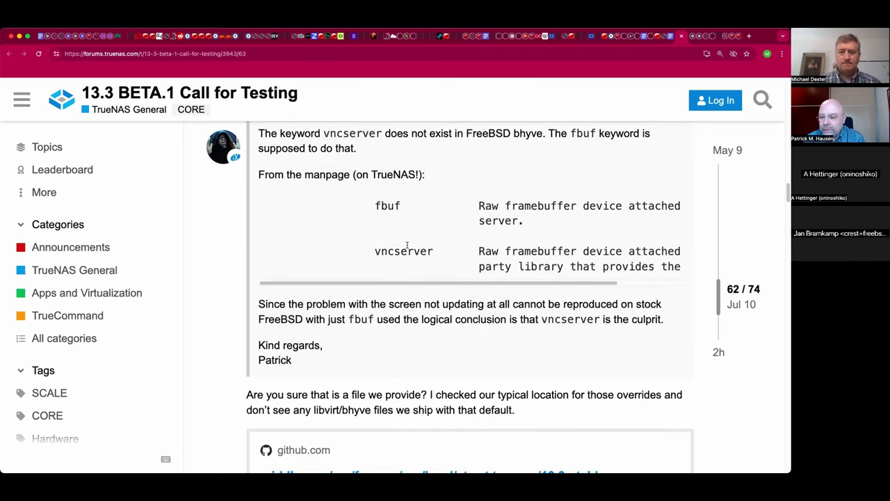
pyautogui.scroll(-2, 407, 247)
pyautogui.scroll(-2, 407, 248)
pyautogui.scroll(-1, 407, 247)
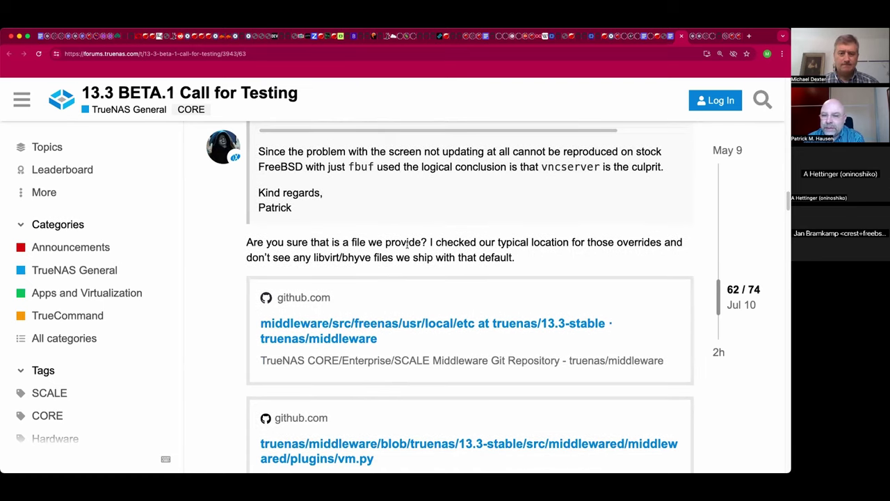
pyautogui.scroll(-5, 407, 245)
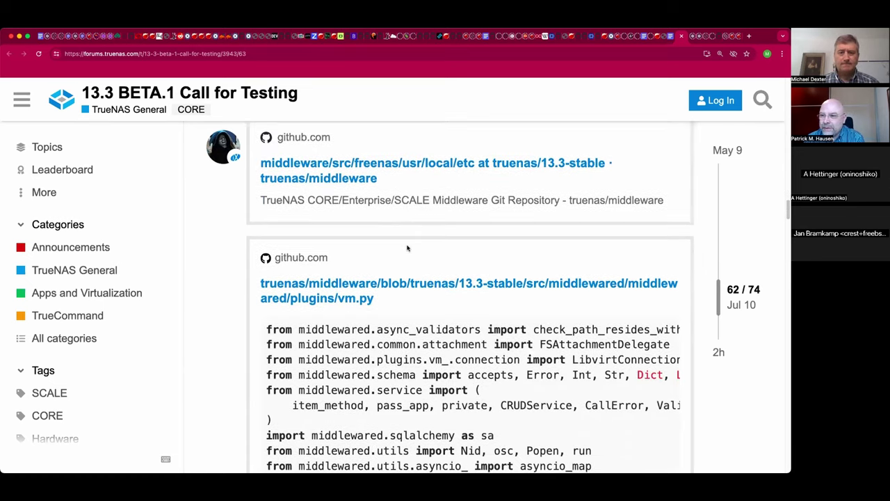
pyautogui.scroll(-1, 408, 248)
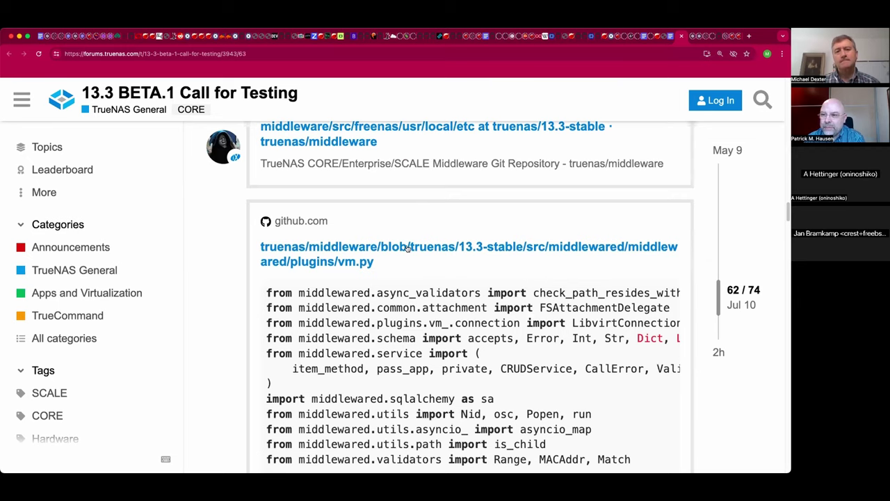
pyautogui.scroll(-7, 407, 247)
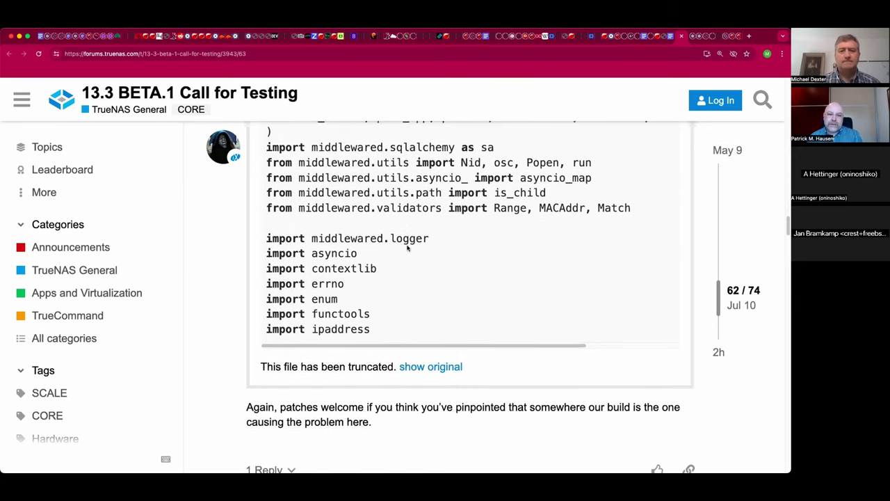
# Step: Scroll the 13.3 BETA.1 thread down to its closing replies on VM support in SCALE versus CORE
pyautogui.scroll(-6, 407, 247)
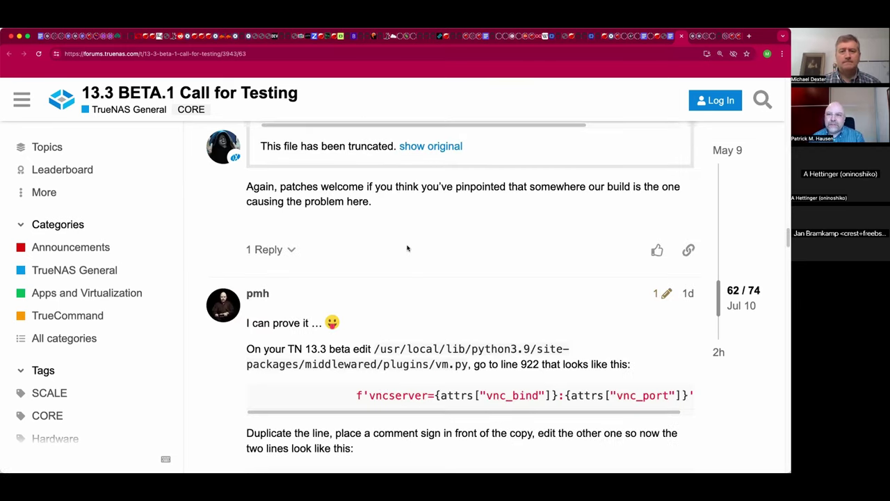
pyautogui.scroll(-1, 407, 247)
pyautogui.scroll(-4, 407, 248)
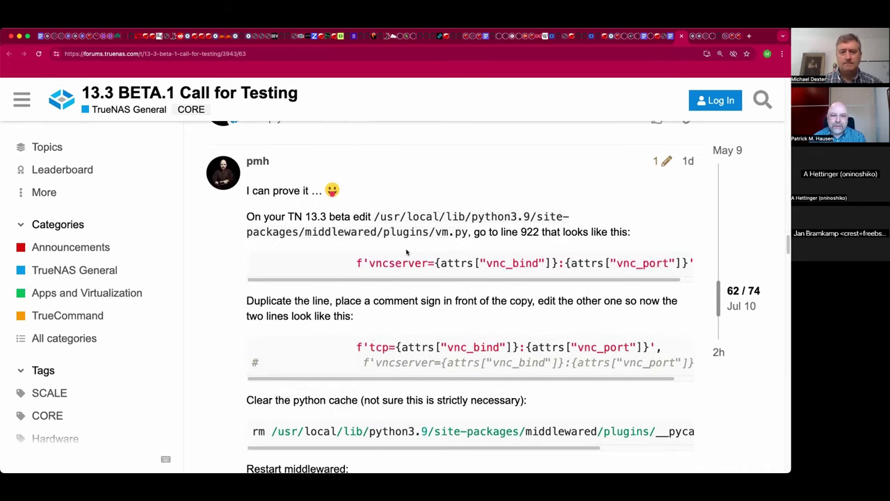
pyautogui.scroll(-2, 408, 247)
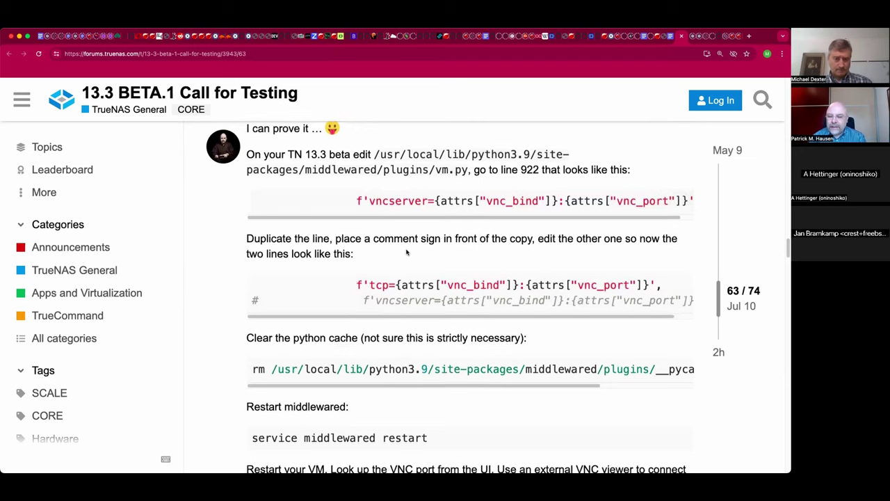
pyautogui.scroll(-1, 408, 252)
pyautogui.scroll(-3, 406, 251)
pyautogui.scroll(-1, 407, 251)
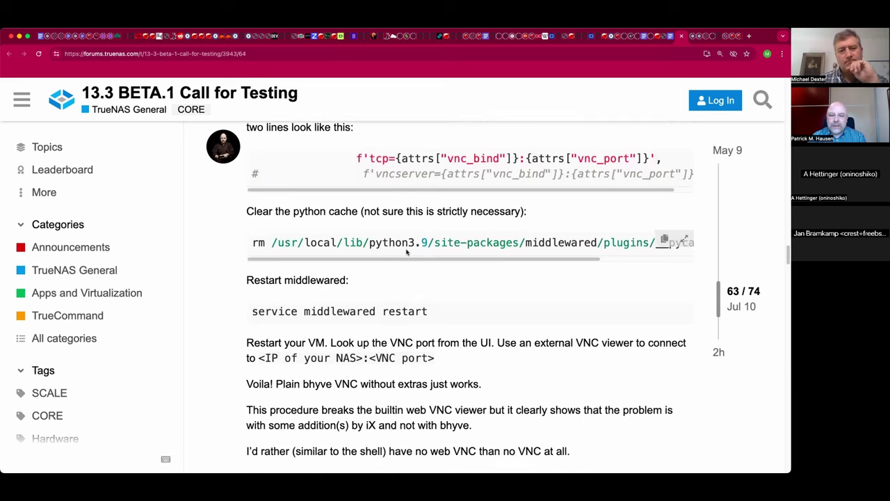
pyautogui.scroll(-4, 407, 252)
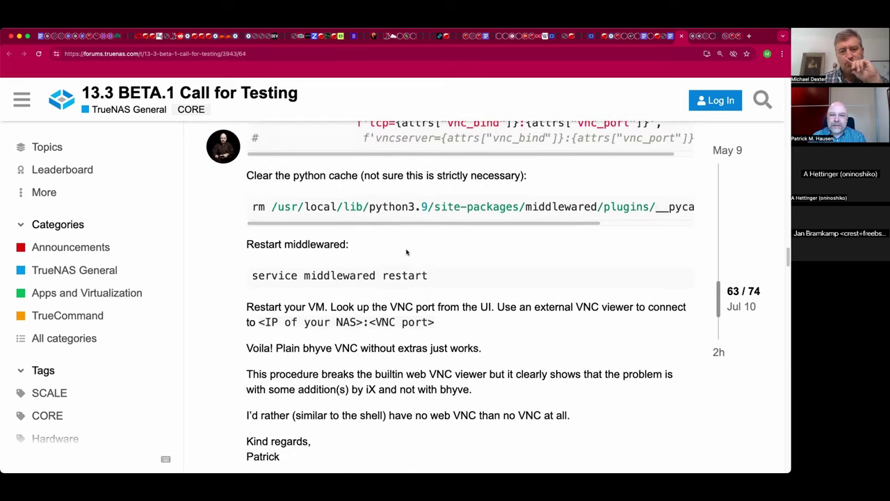
pyautogui.scroll(-3, 407, 251)
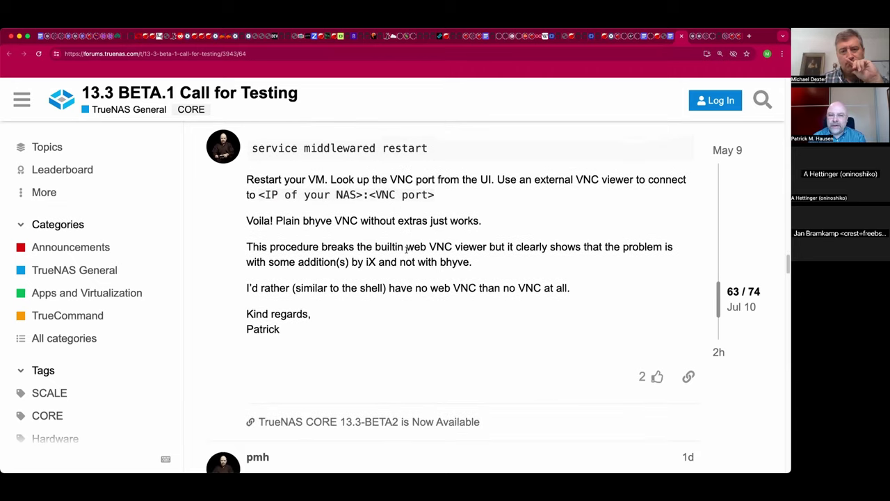
pyautogui.scroll(-6, 407, 251)
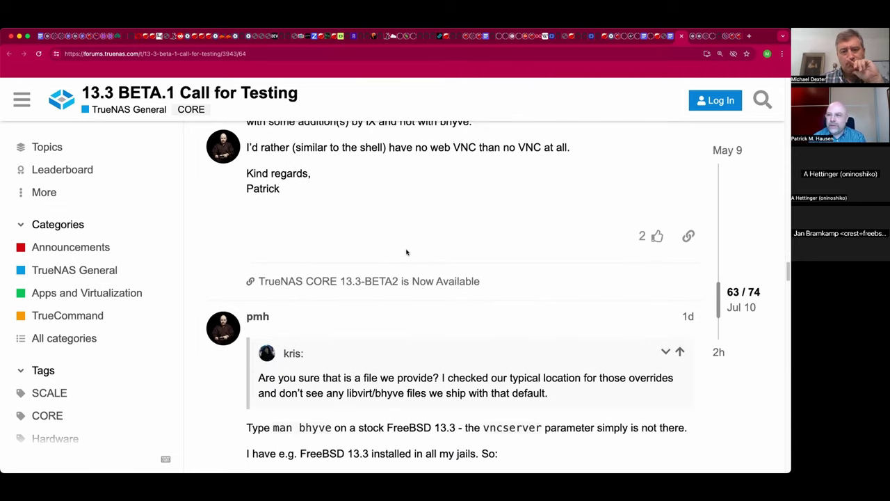
pyautogui.scroll(-1, 407, 252)
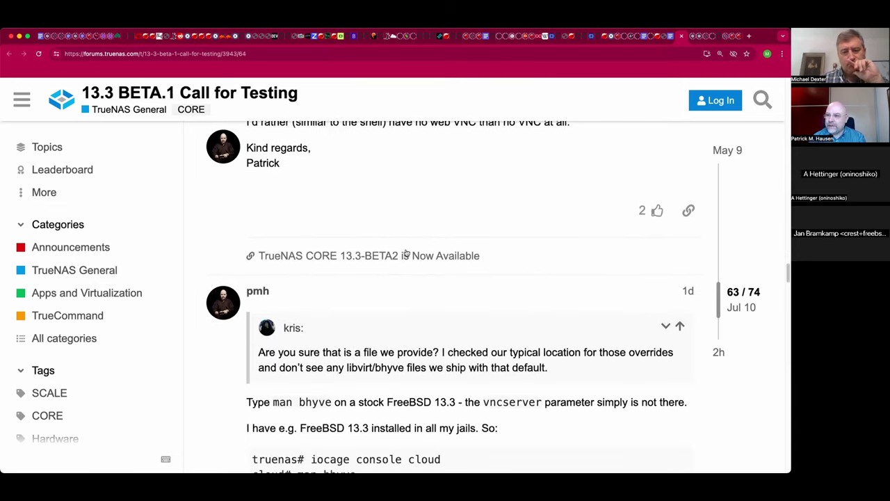
pyautogui.scroll(-1, 406, 254)
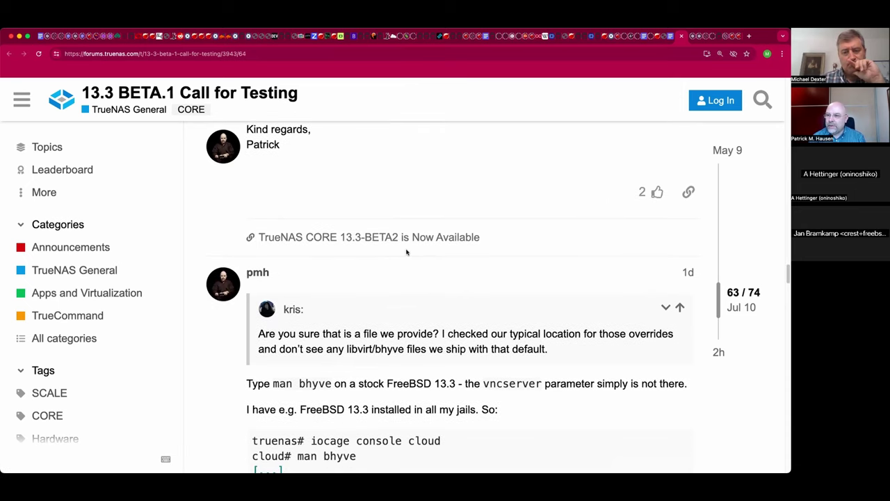
pyautogui.scroll(-4, 407, 253)
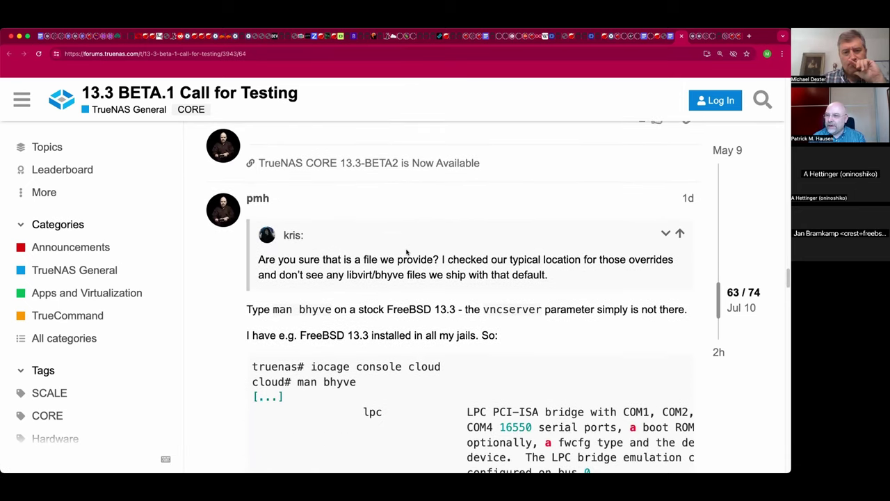
pyautogui.scroll(-8, 406, 253)
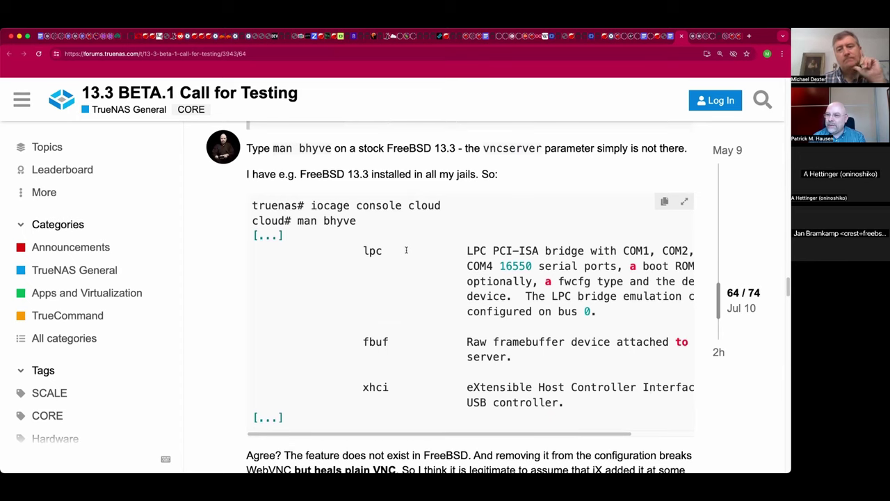
pyautogui.scroll(-1, 407, 250)
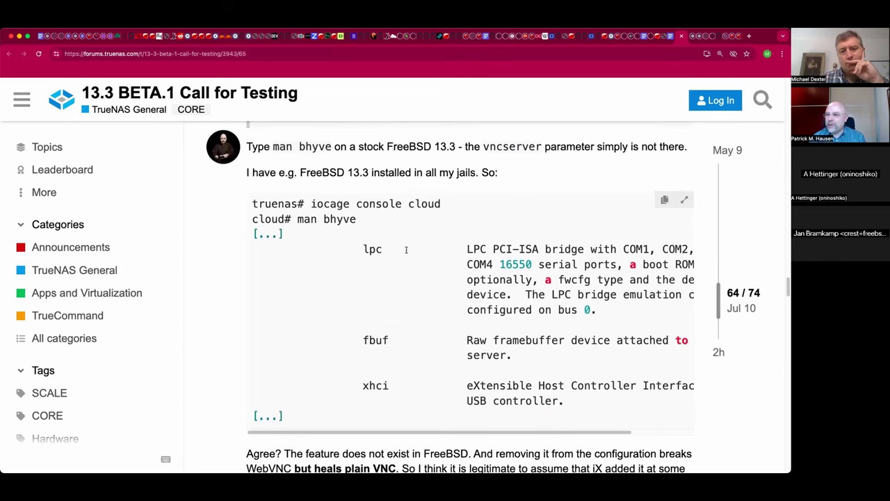
pyautogui.scroll(-1, 407, 251)
pyautogui.scroll(-3, 407, 251)
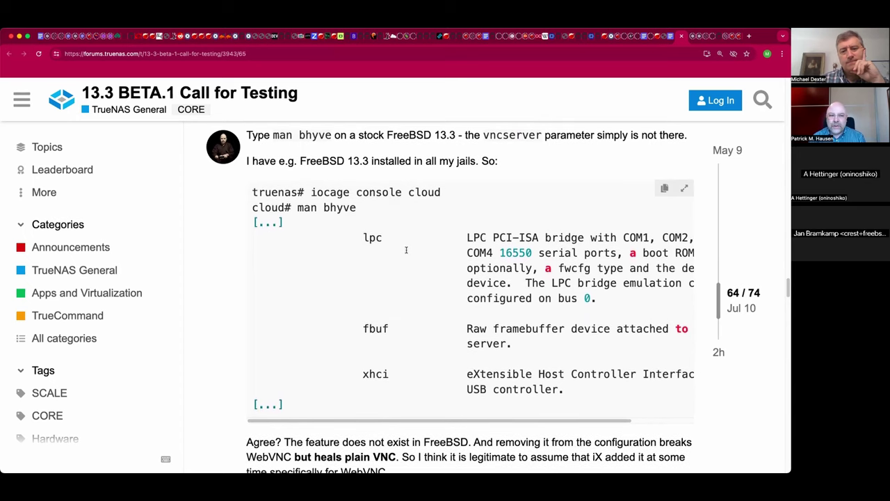
pyautogui.scroll(-3, 407, 250)
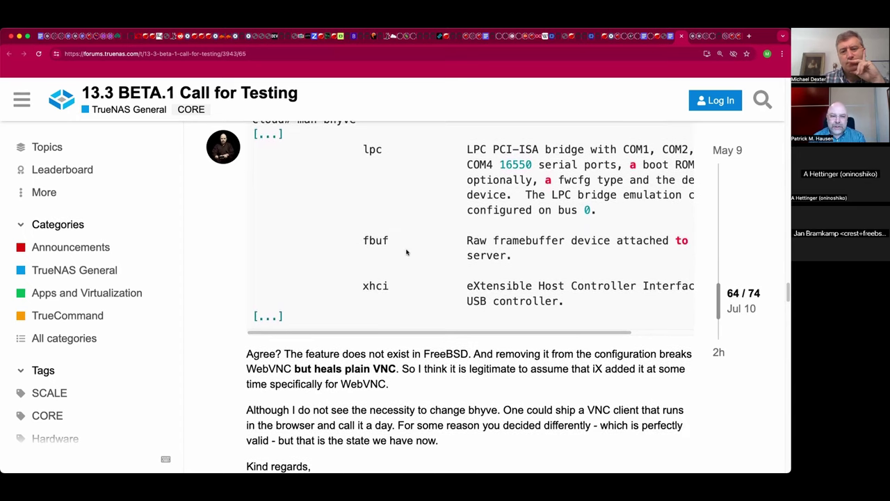
pyautogui.scroll(-6, 407, 251)
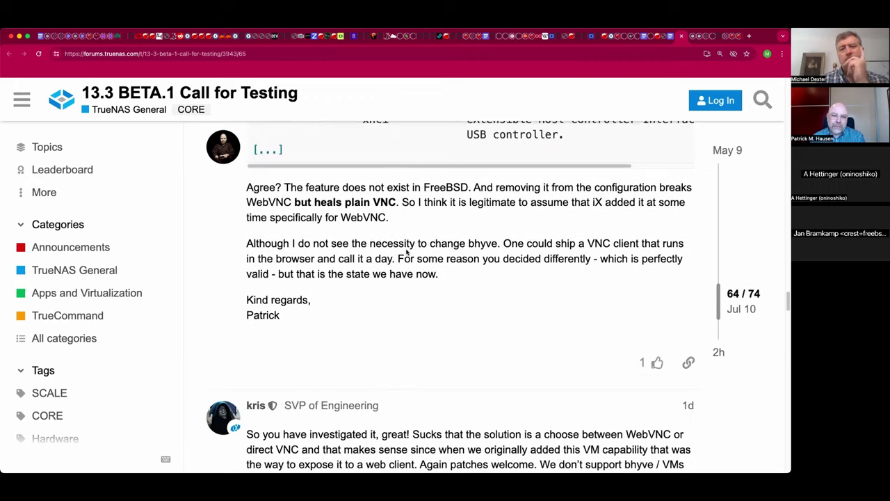
pyautogui.scroll(-2, 407, 252)
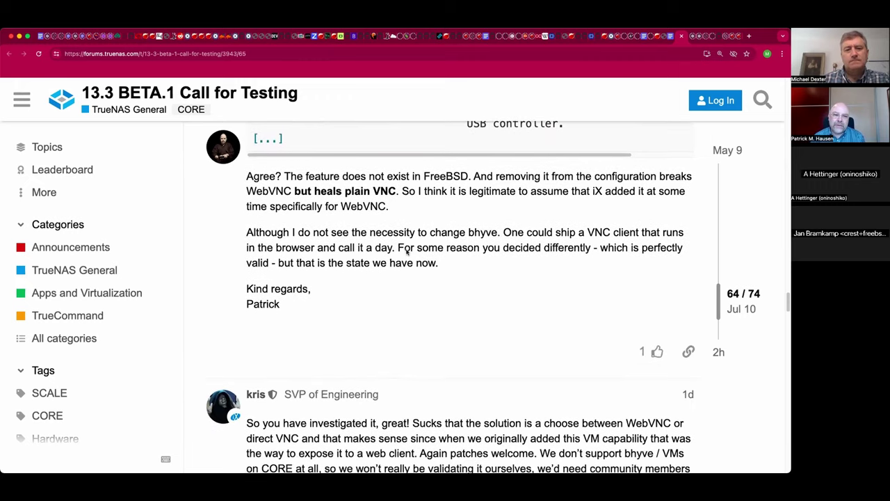
pyautogui.scroll(-1, 407, 252)
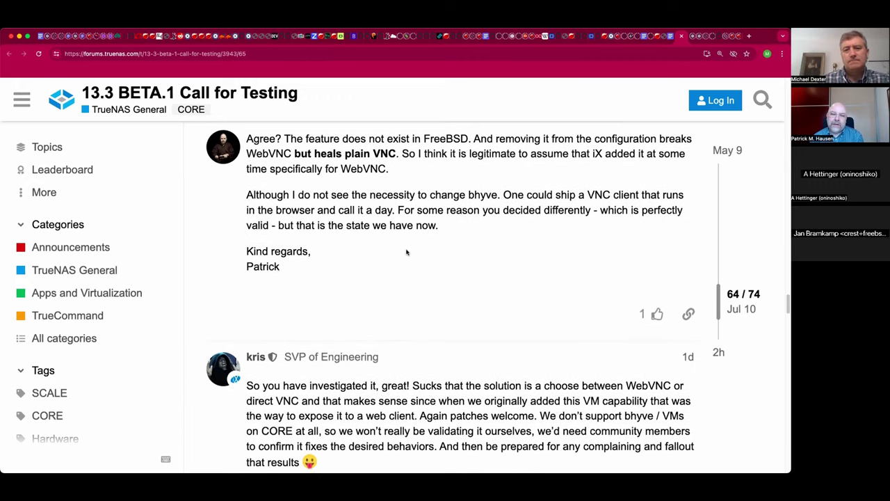
pyautogui.scroll(-1, 406, 253)
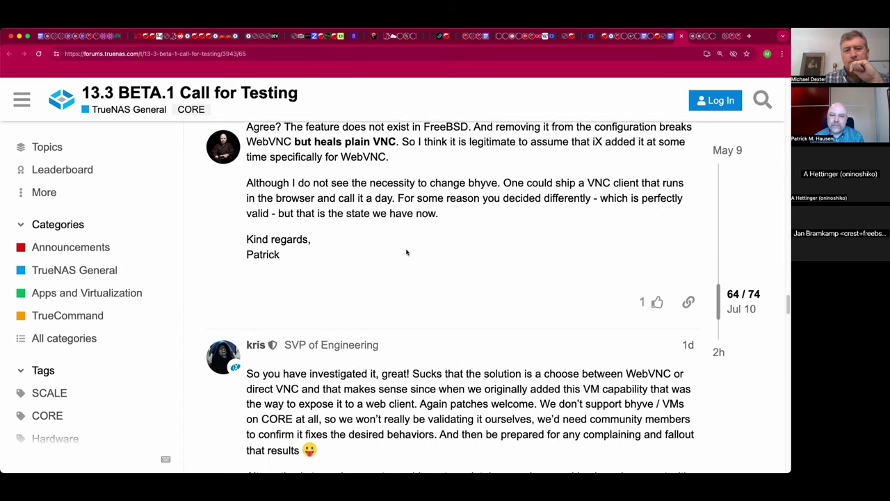
pyautogui.scroll(-1, 407, 253)
pyautogui.scroll(-5, 407, 252)
pyautogui.scroll(-3, 407, 252)
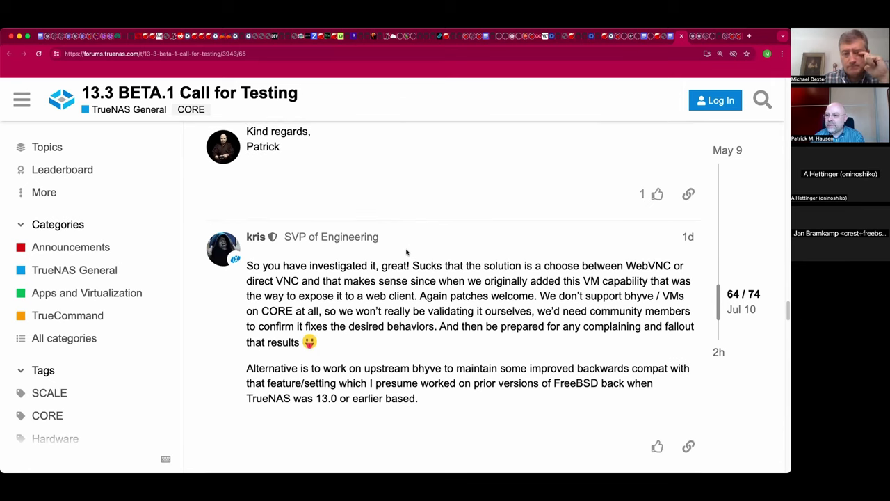
pyautogui.scroll(-1, 407, 252)
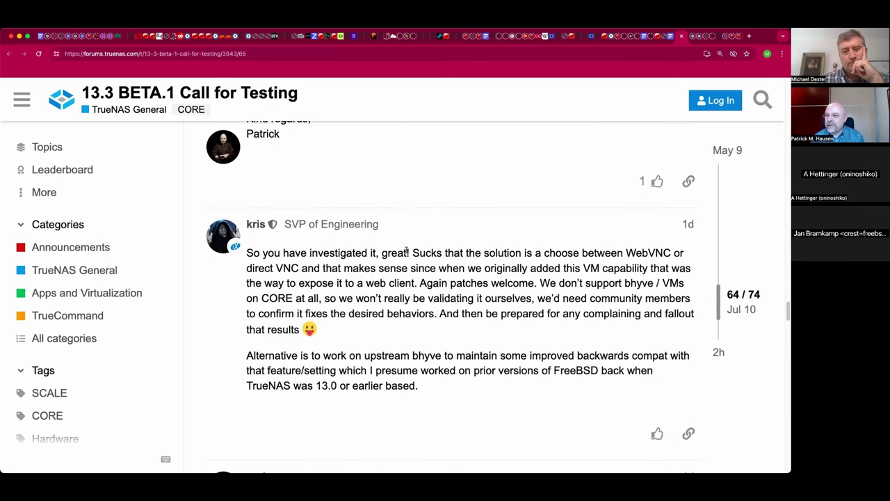
pyautogui.scroll(-10, 407, 252)
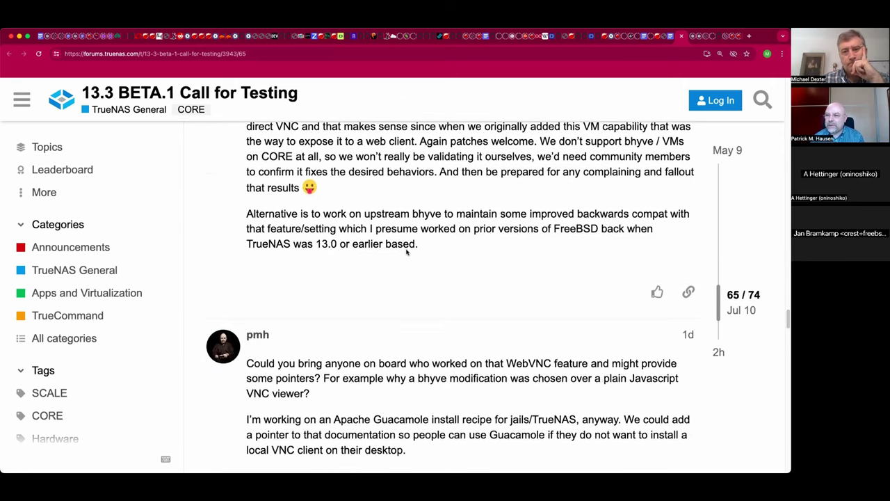
pyautogui.scroll(-1, 407, 252)
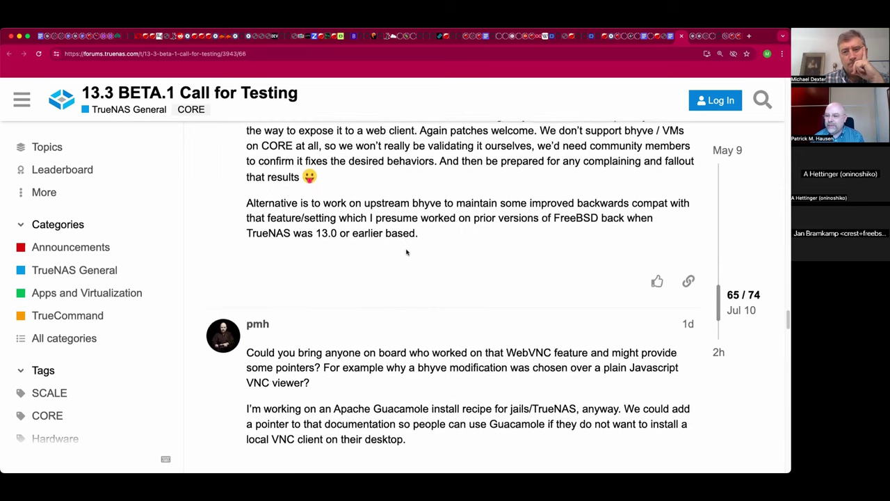
pyautogui.scroll(-4, 406, 252)
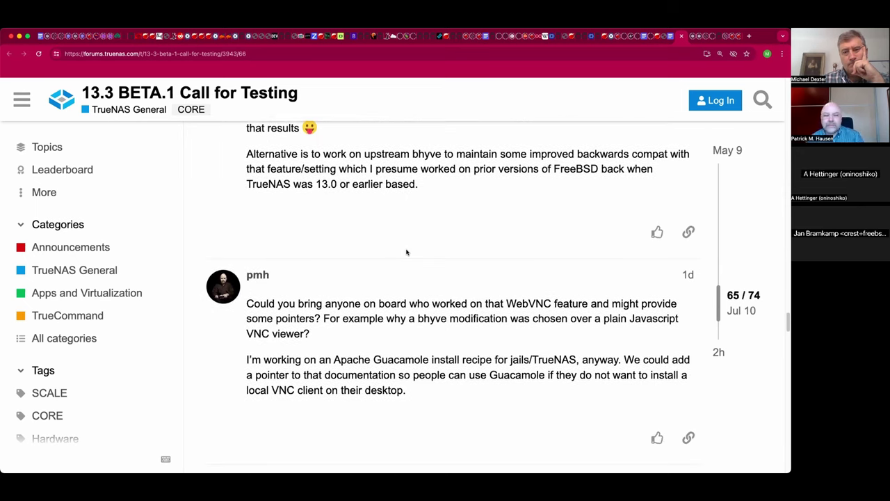
pyautogui.scroll(-1, 407, 252)
pyautogui.scroll(-3, 407, 252)
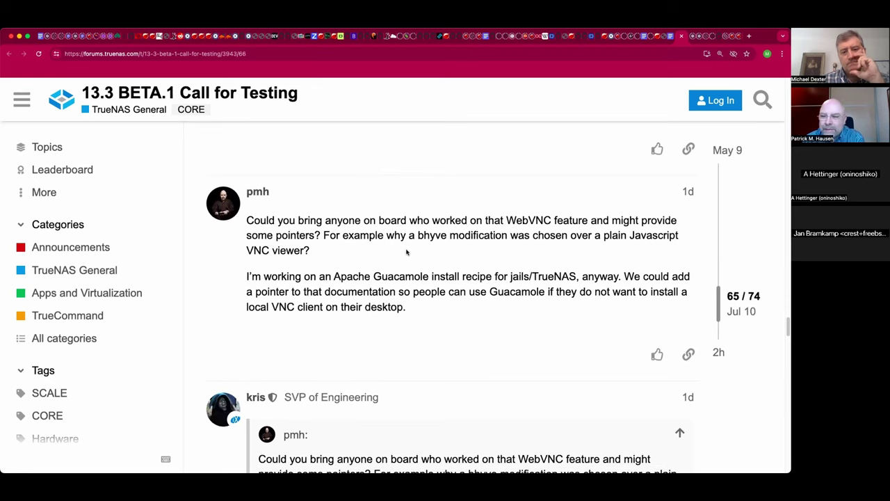
pyautogui.scroll(-1, 407, 252)
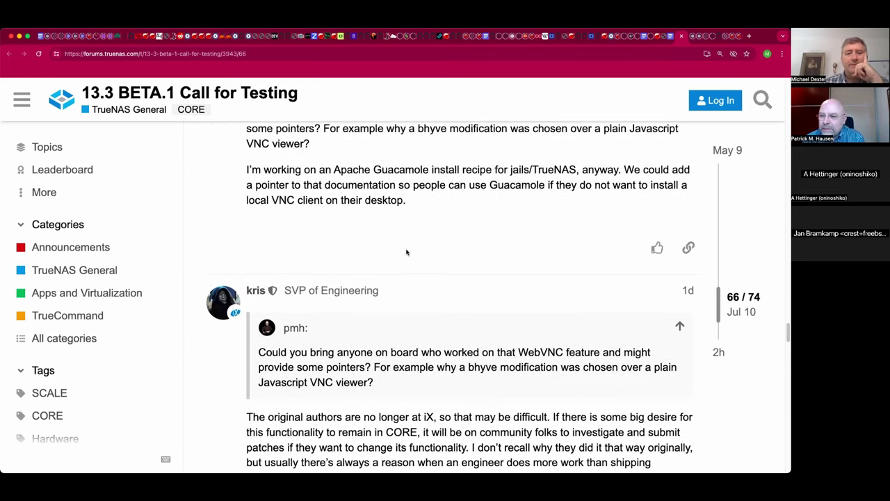
pyautogui.scroll(-2, 407, 253)
pyautogui.scroll(-1, 407, 252)
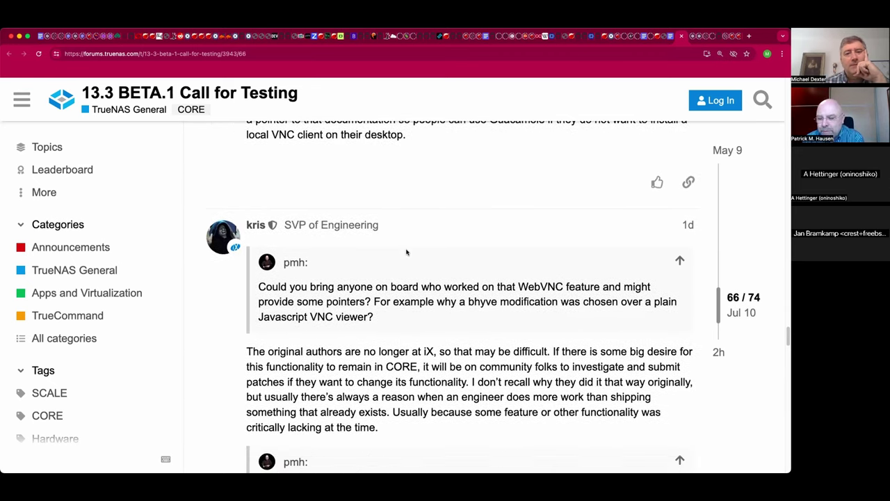
pyautogui.scroll(-6, 407, 252)
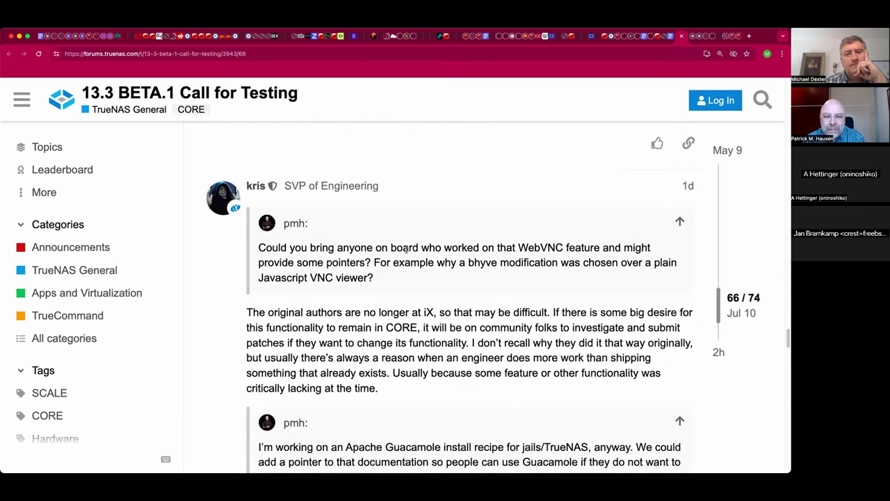
pyautogui.scroll(-1, 406, 253)
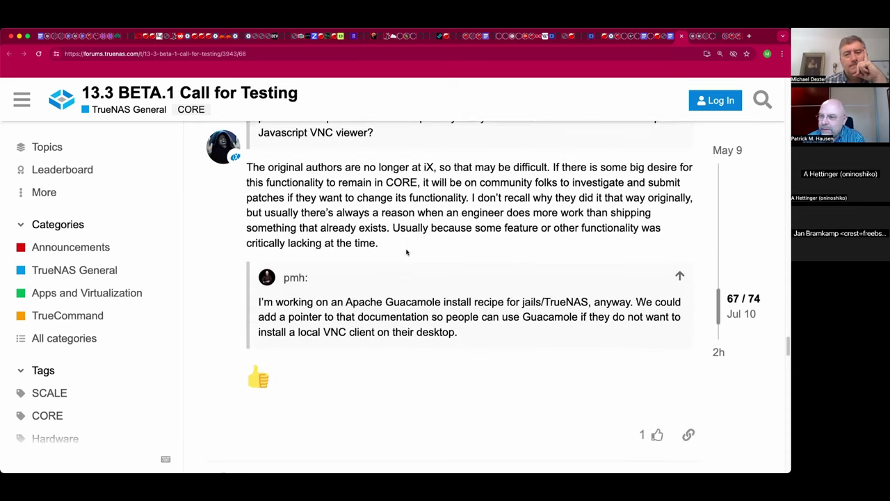
pyautogui.scroll(-1, 407, 252)
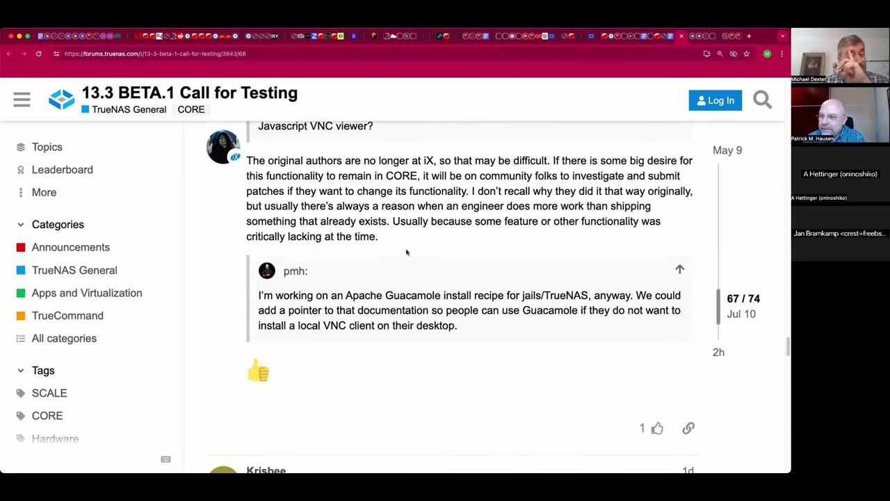
pyautogui.scroll(-1, 406, 251)
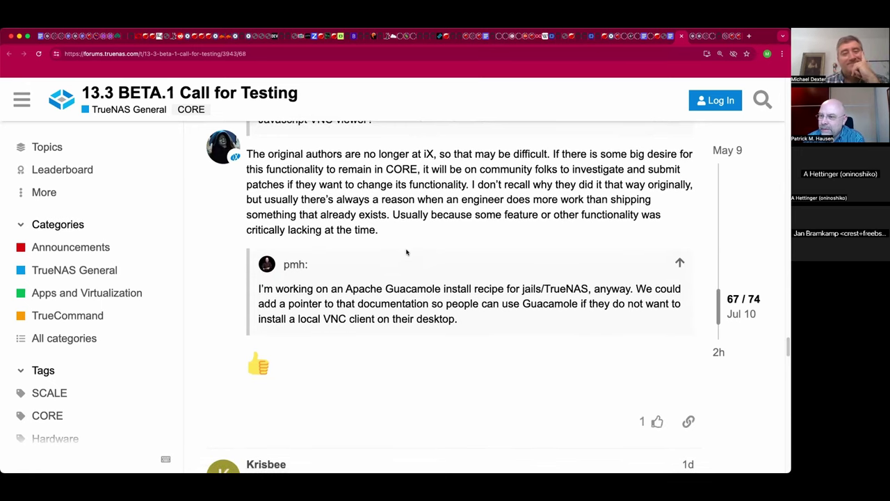
pyautogui.scroll(-3, 406, 250)
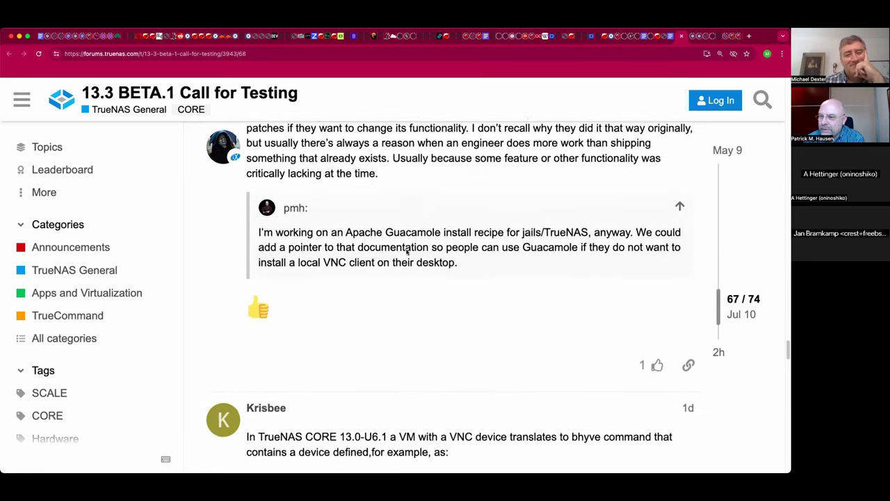
pyautogui.scroll(-2, 407, 252)
pyautogui.scroll(-2, 406, 252)
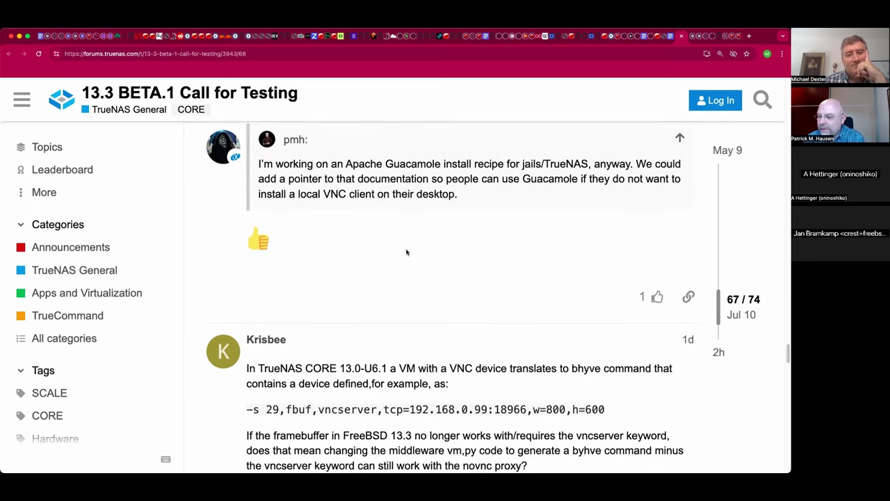
pyautogui.scroll(-1, 406, 252)
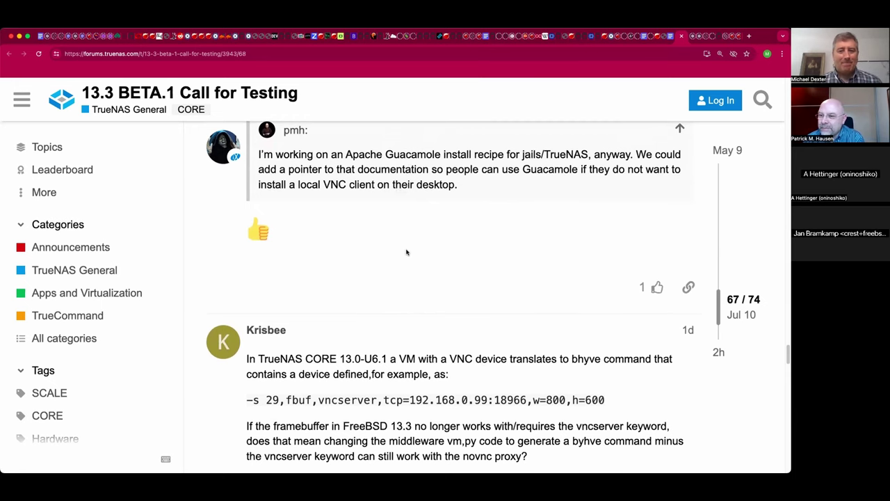
pyautogui.scroll(-2, 407, 252)
pyautogui.scroll(-3, 406, 252)
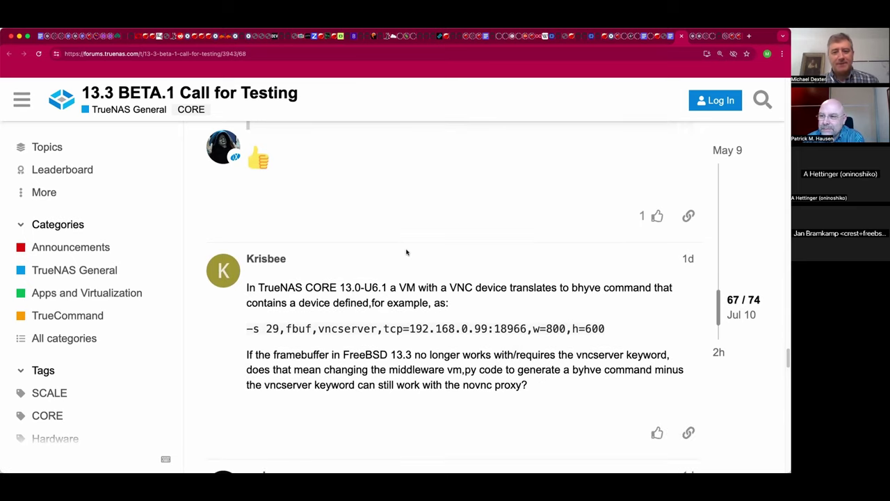
pyautogui.scroll(-3, 407, 252)
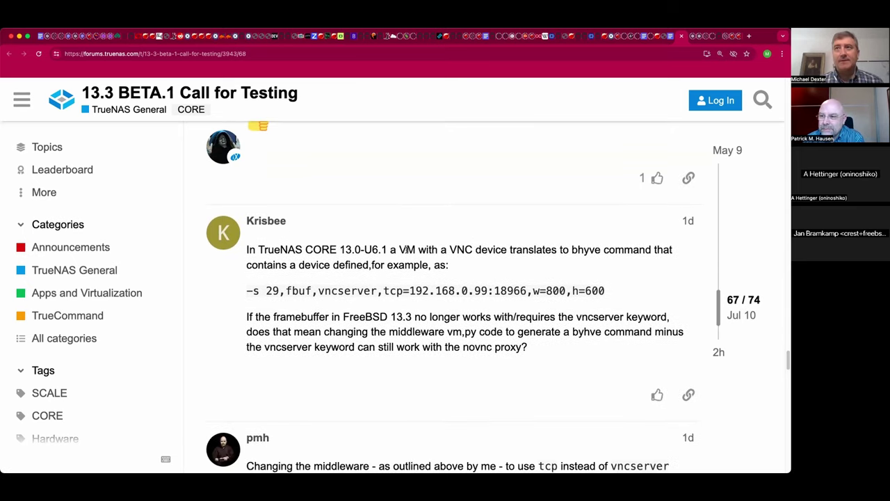
pyautogui.scroll(-1, 406, 250)
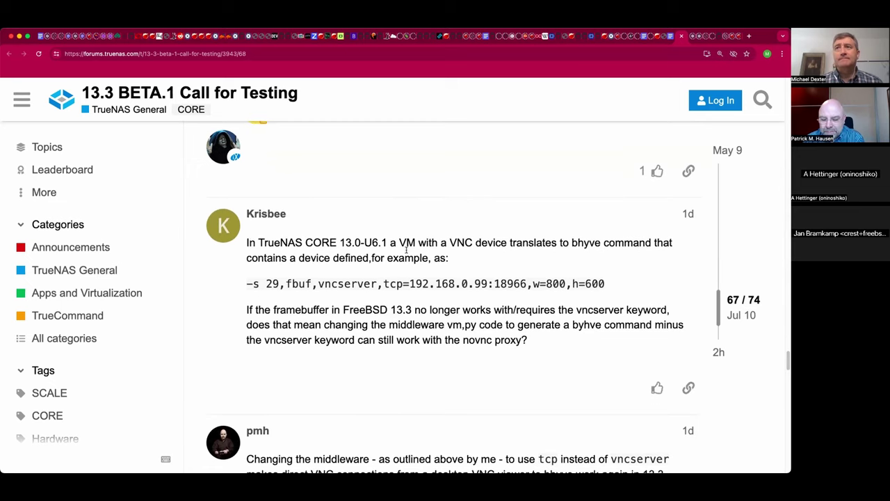
pyautogui.scroll(-3, 406, 250)
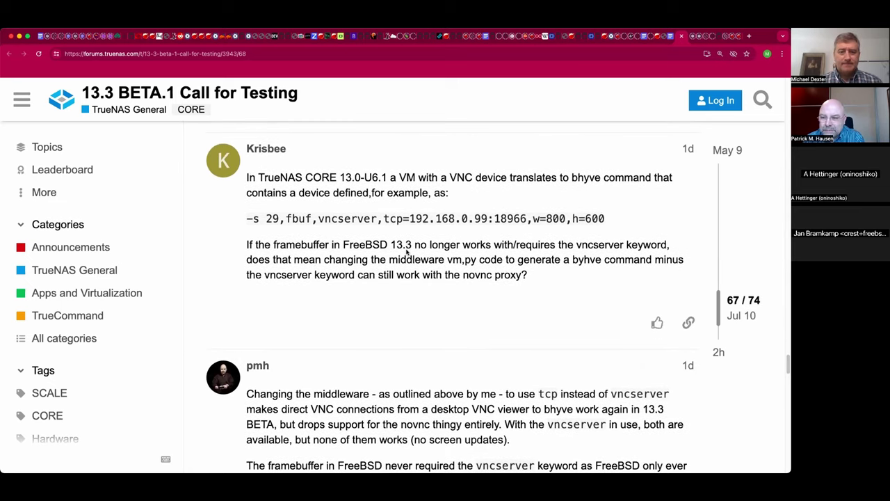
pyautogui.scroll(-4, 407, 251)
pyautogui.scroll(-4, 406, 252)
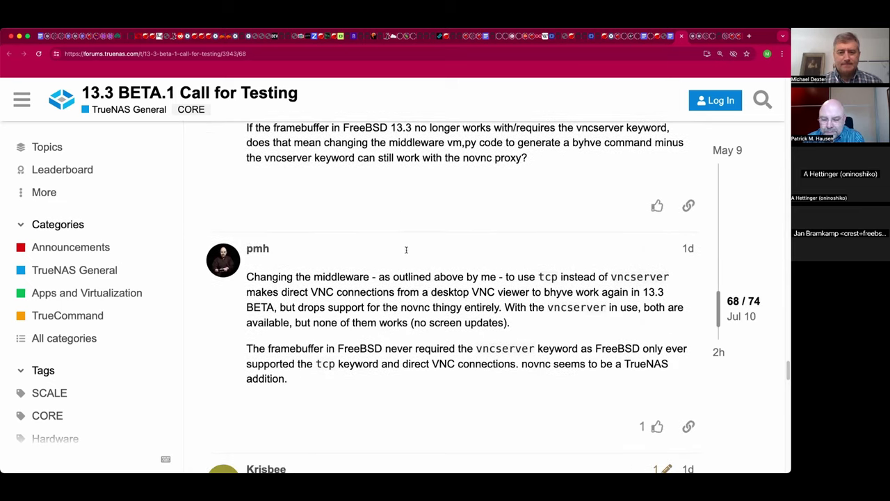
pyautogui.scroll(-10, 407, 251)
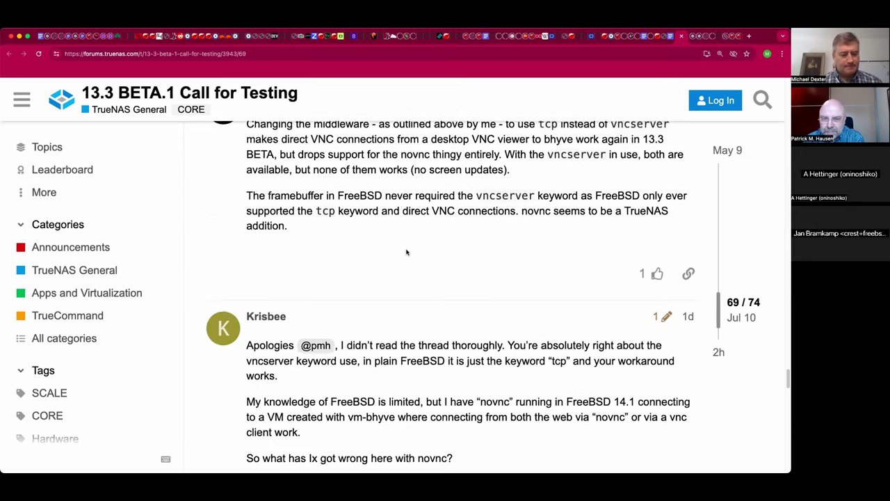
pyautogui.scroll(-5, 407, 251)
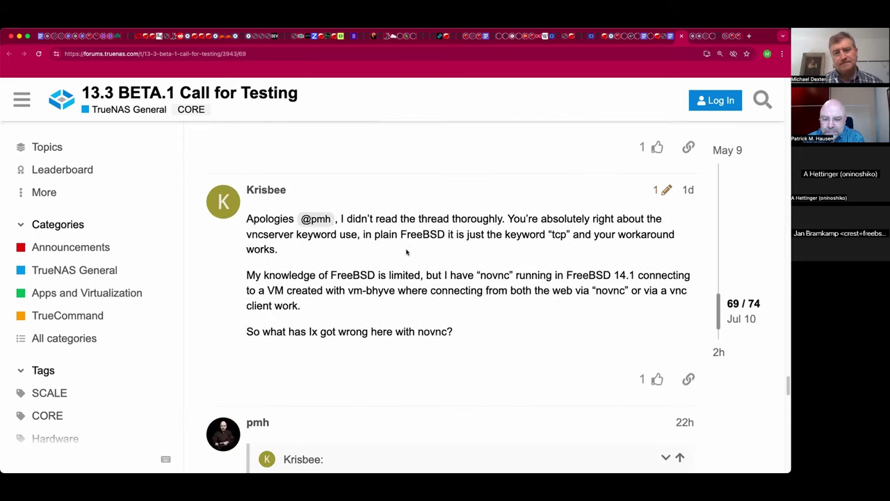
pyautogui.scroll(-3, 405, 252)
pyautogui.scroll(-15, 384, 253)
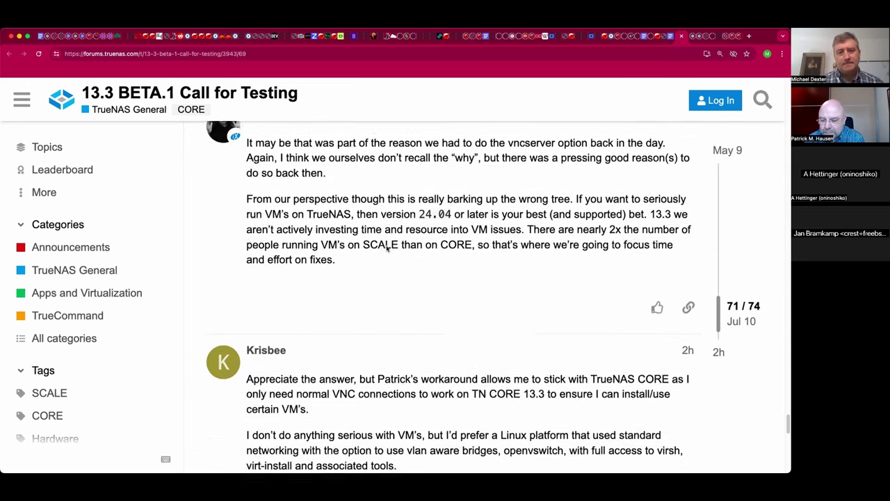
pyautogui.scroll(-5, 392, 252)
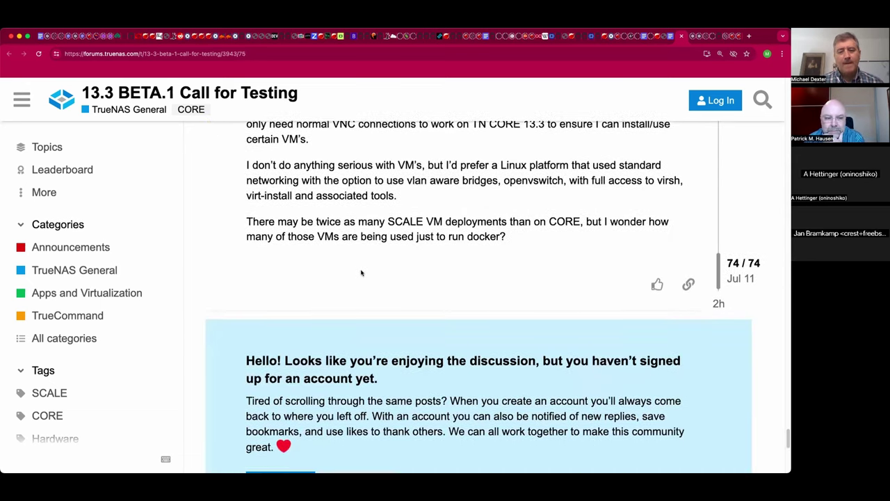
pyautogui.scroll(-5, 316, 282)
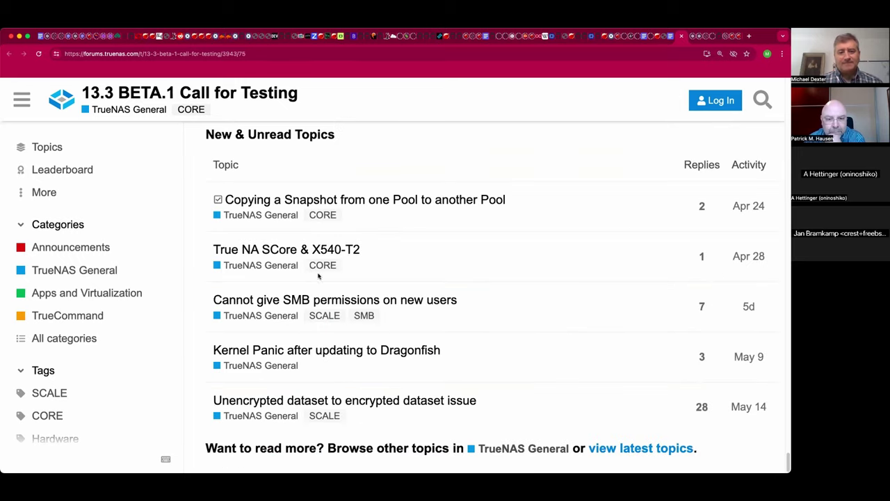
pyautogui.scroll(10, 318, 261)
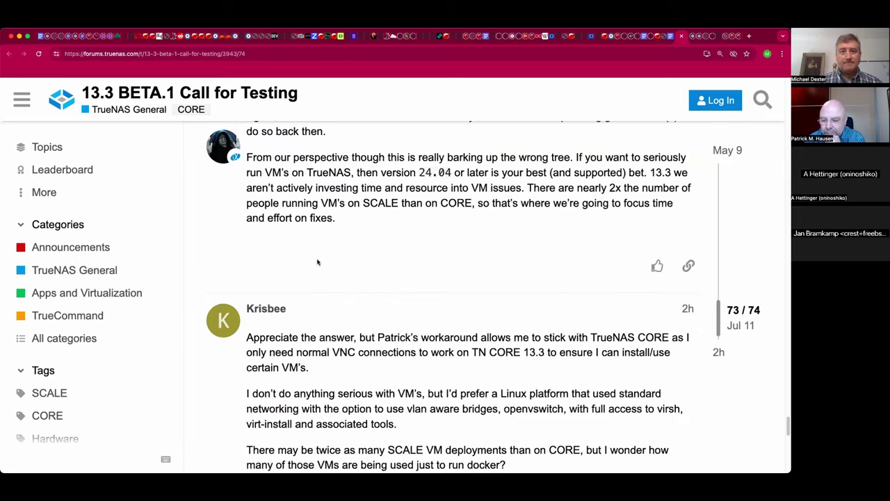
# Step: Back in the notes, add an indented line under 'Forum post.' thanking the helper for debugging
pyautogui.hotkey('ctrl', 'shift', 'Tab')
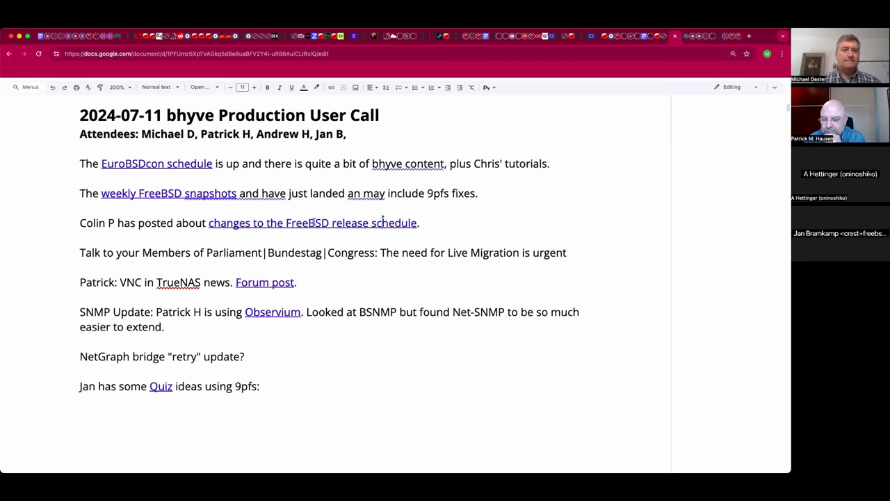
pyautogui.click(286, 294)
pyautogui.press('Tab')
pyautogui.write('Thank you ')
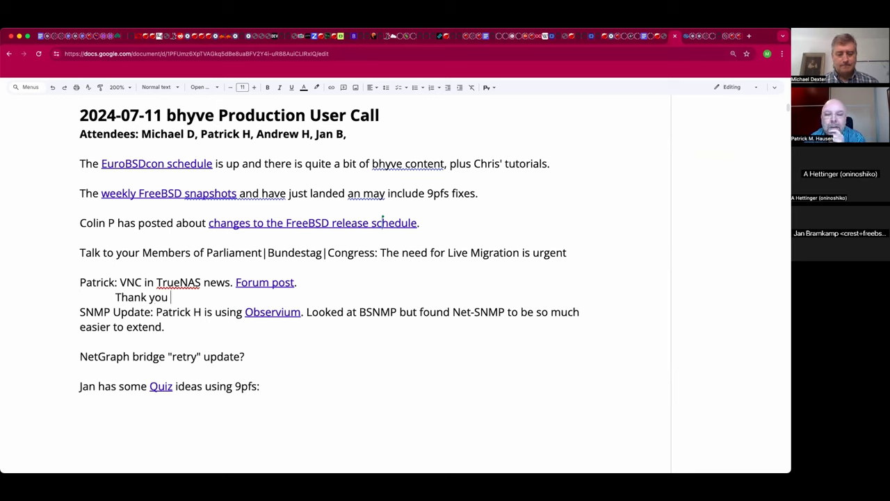
pyautogui.write('Jan for helping de')
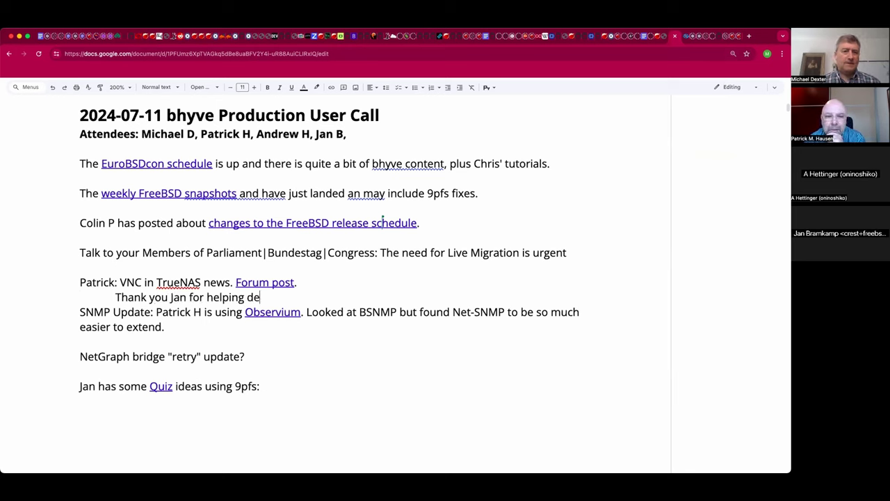
pyautogui.write('bug this.')
pyautogui.press('Return')
# Step: Add 'webvnc uses websockets - iX had modified bhyve to plug it in' and start the plug-in system question
pyautogui.press('Left')
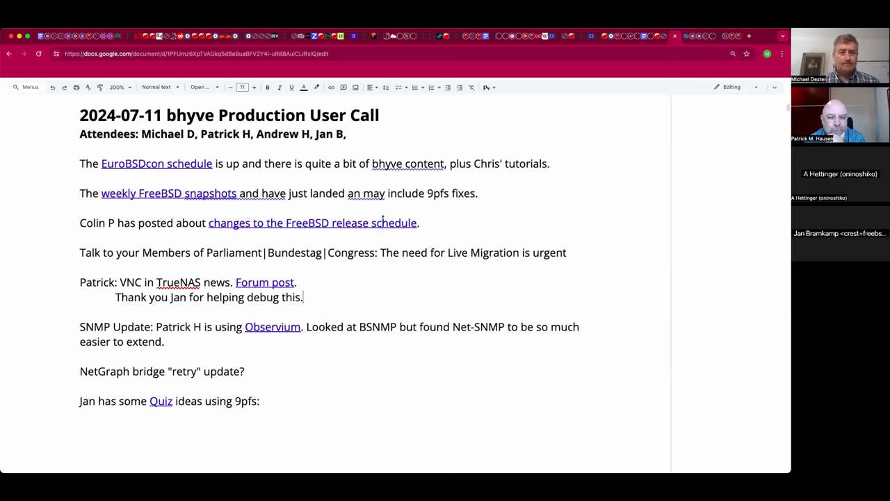
pyautogui.write('we')
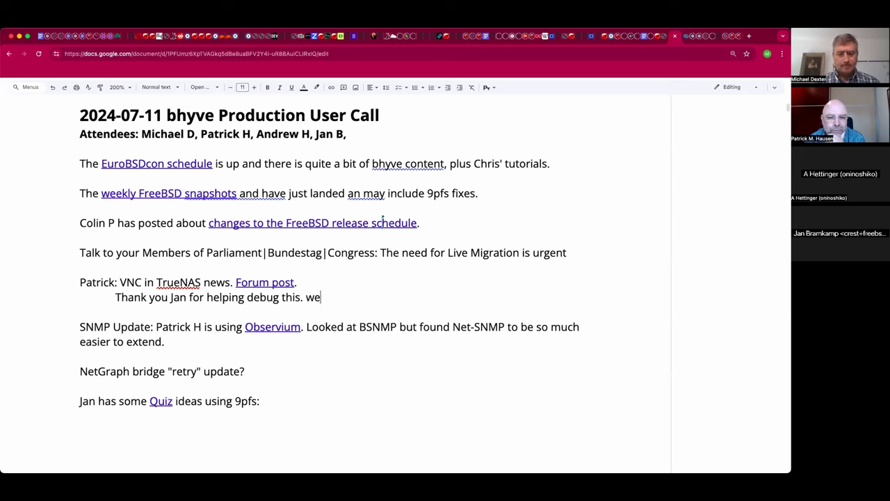
pyautogui.write('bvnc ')
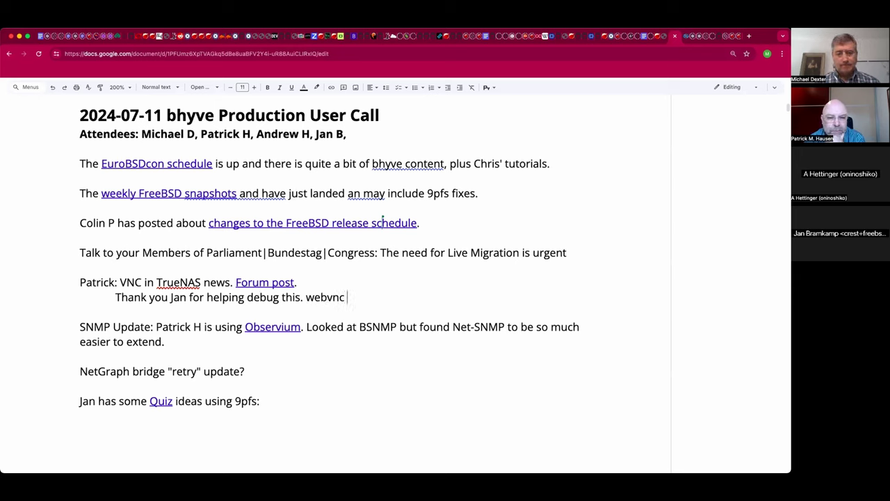
pyautogui.write('uses websoc')
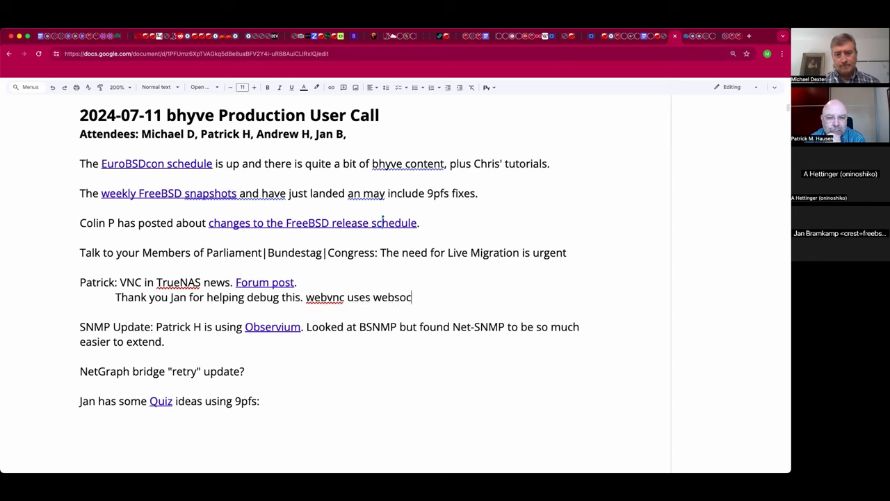
pyautogui.write('kets.')
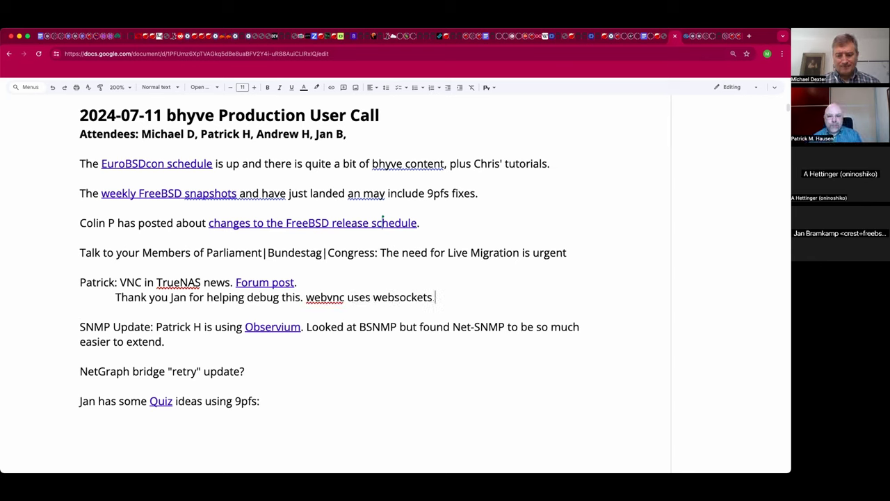
pyautogui.write('=')
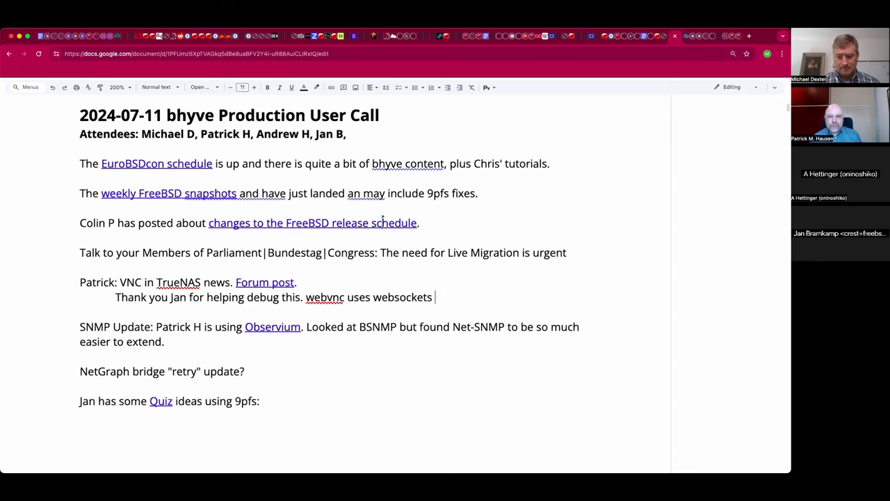
pyautogui.press('BackSpace')
pyautogui.write('- iX had modified ')
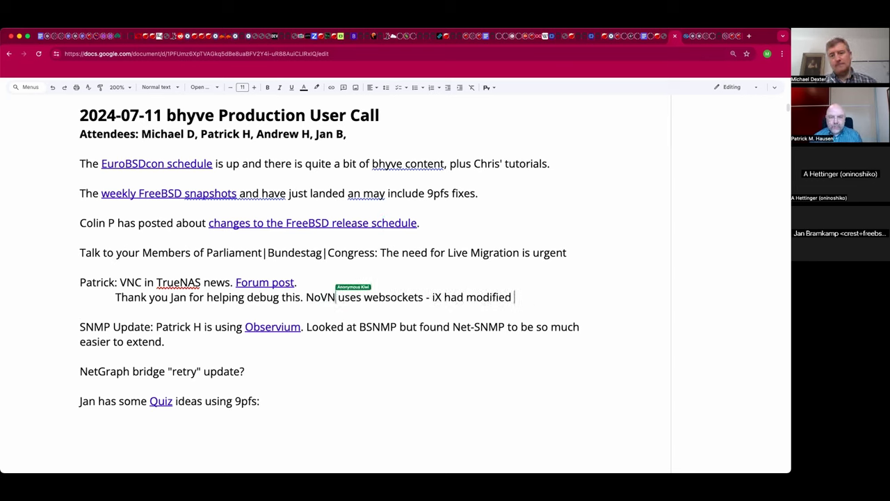
pyautogui.write('bhyve to plu')
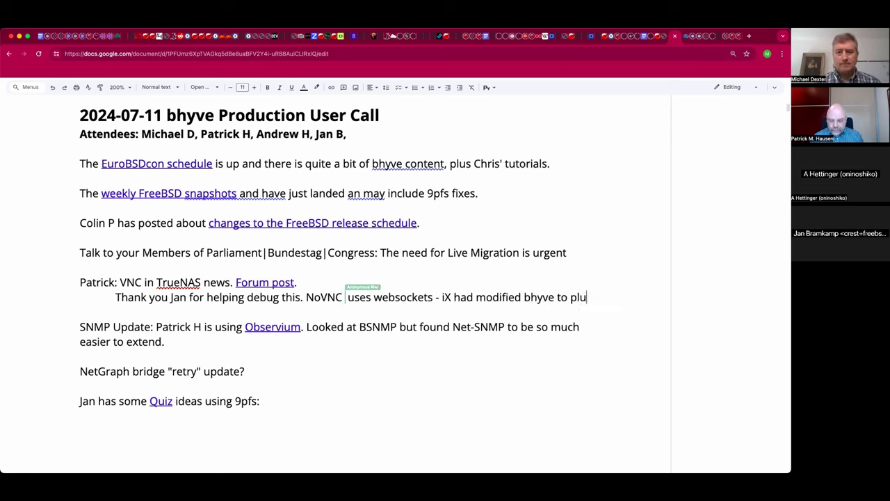
pyautogui.write('g i')
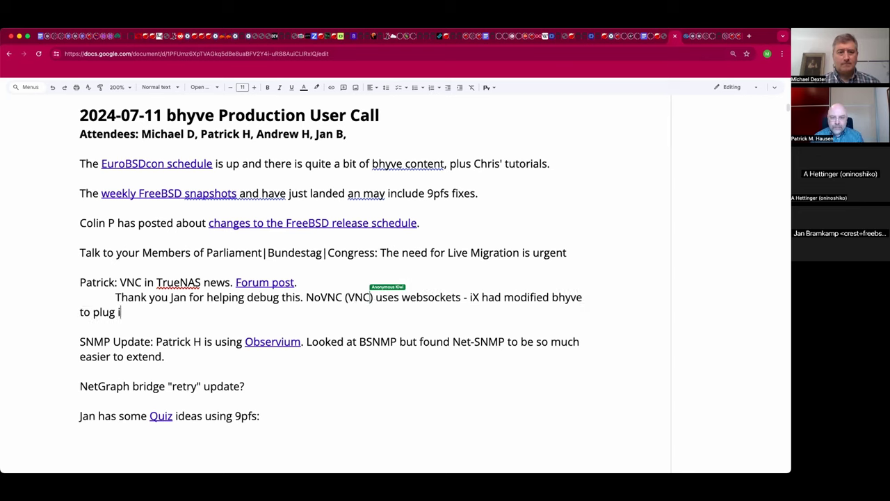
pyautogui.write('t in.')
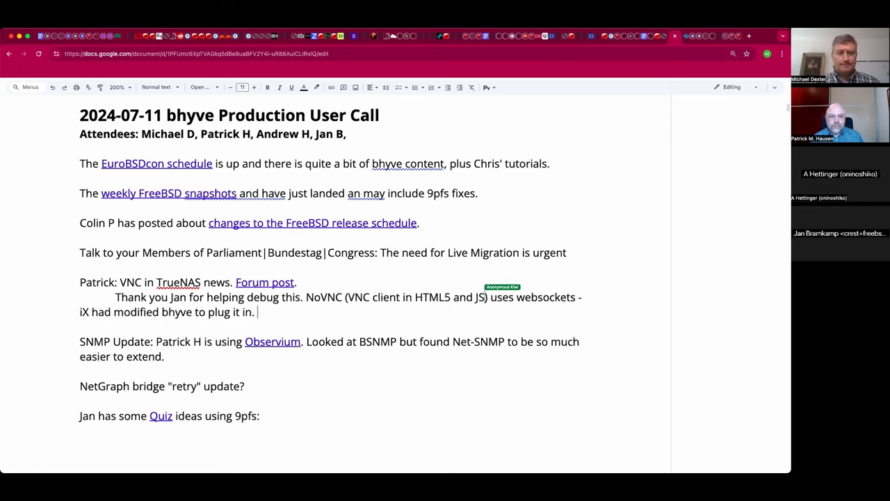
pyautogui.write(' Q: Could we')
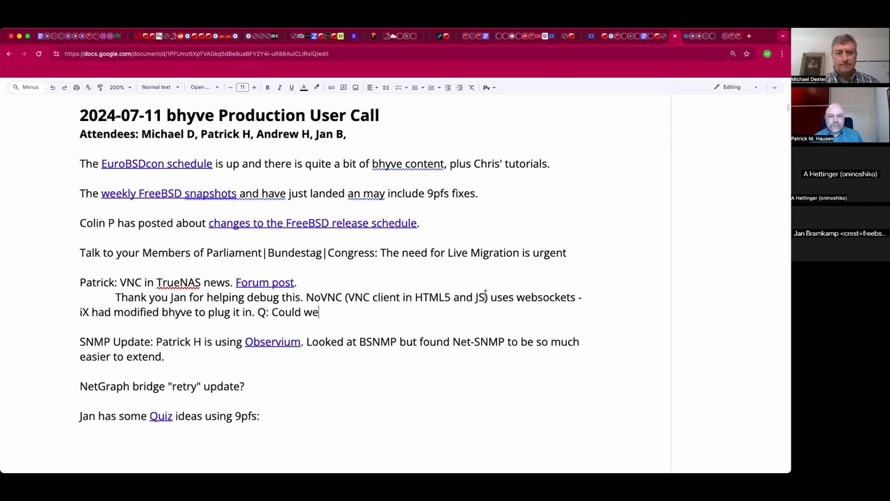
pyautogui.write(' have a plug-in')
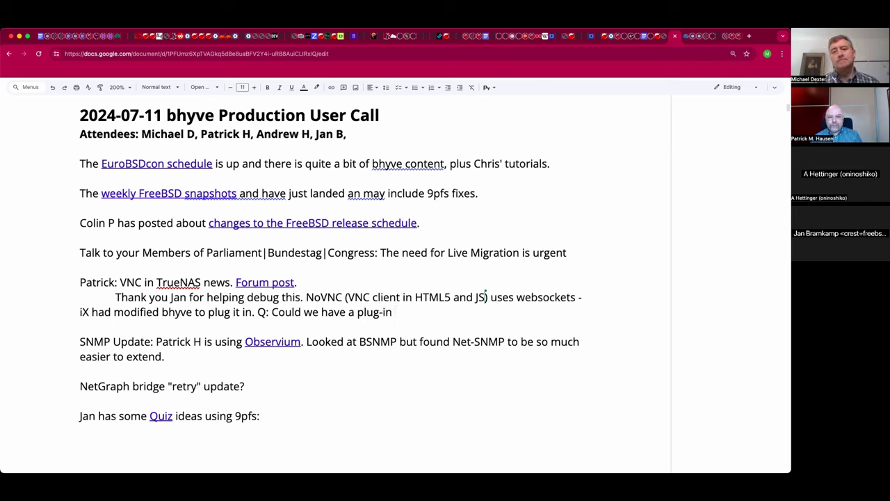
pyautogui.write(' system?')
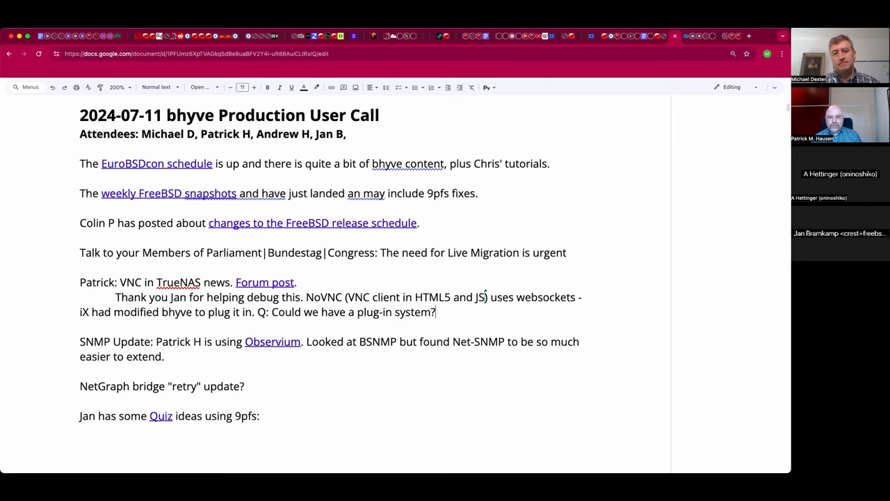
pyautogui.write(' (')
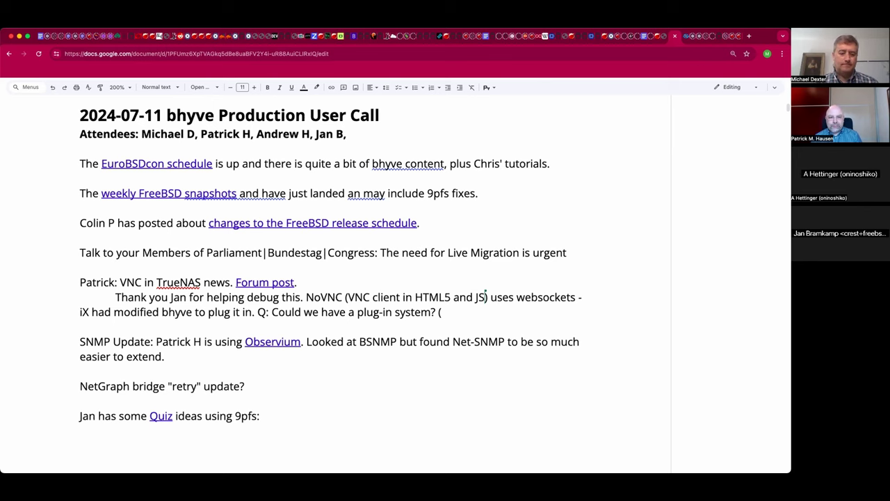
pyautogui.write('RDP? Spice')
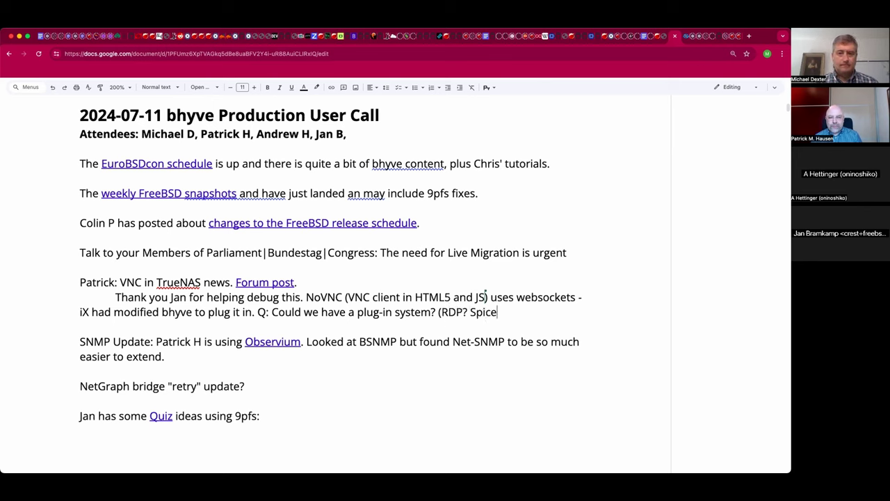
pyautogui.write('?)')
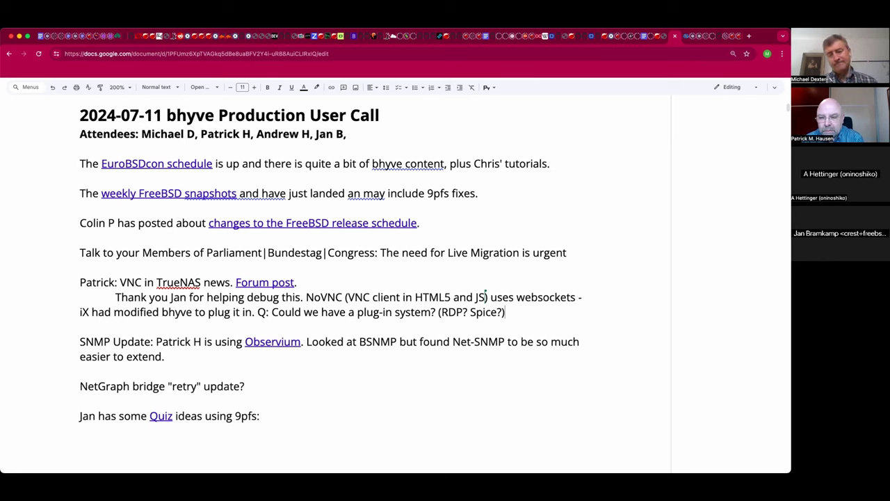
# Step: Add 'Could WebVNC live in a port for an easy web interface to a VM?' and begin an attendee's comment line
pyautogui.press('Return')
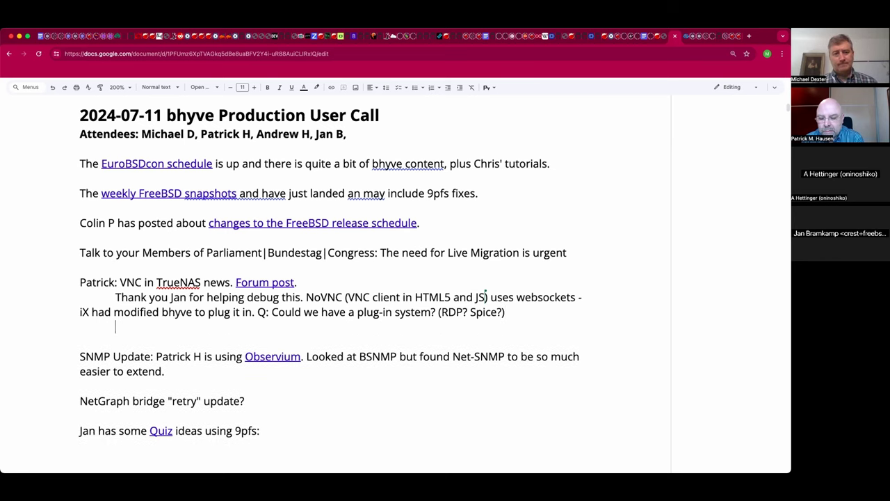
pyautogui.write('How')
pyautogui.press('BackSpace')
pyautogui.press('BackSpace')
pyautogui.press('BackSpace')
pyautogui.write('Could WebVNC live in a port for an easy ')
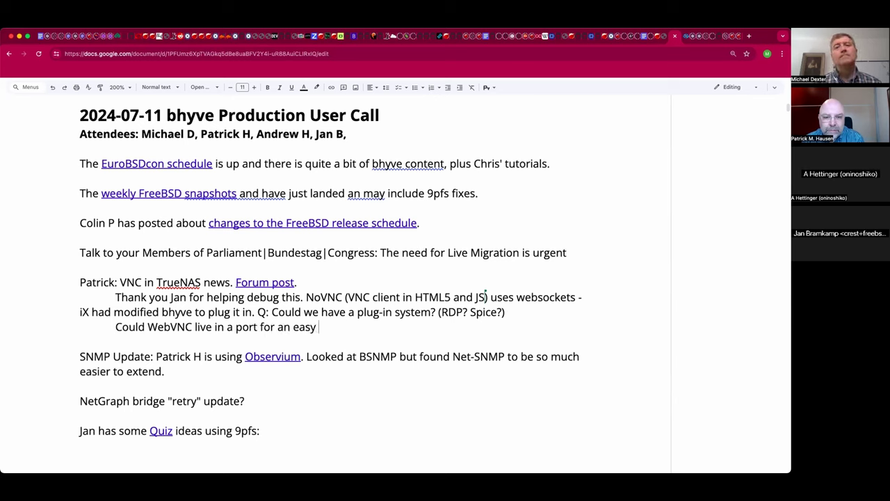
pyautogui.write('web ')
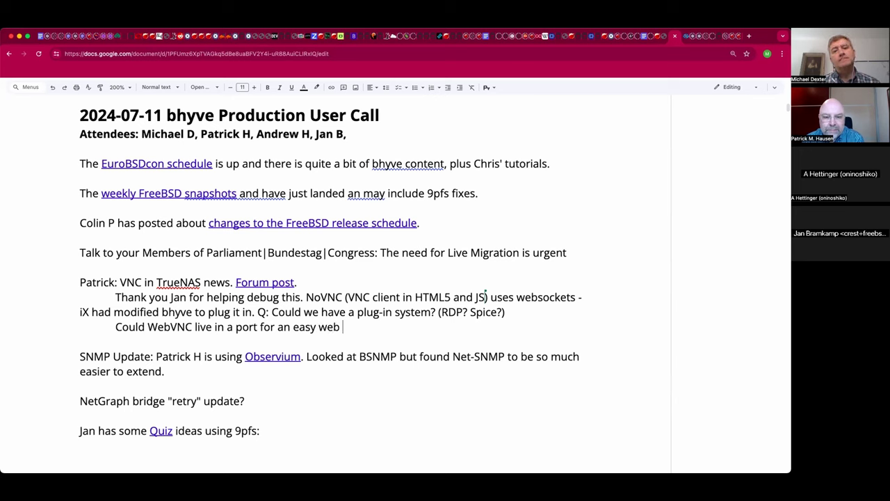
pyautogui.write('interface to a')
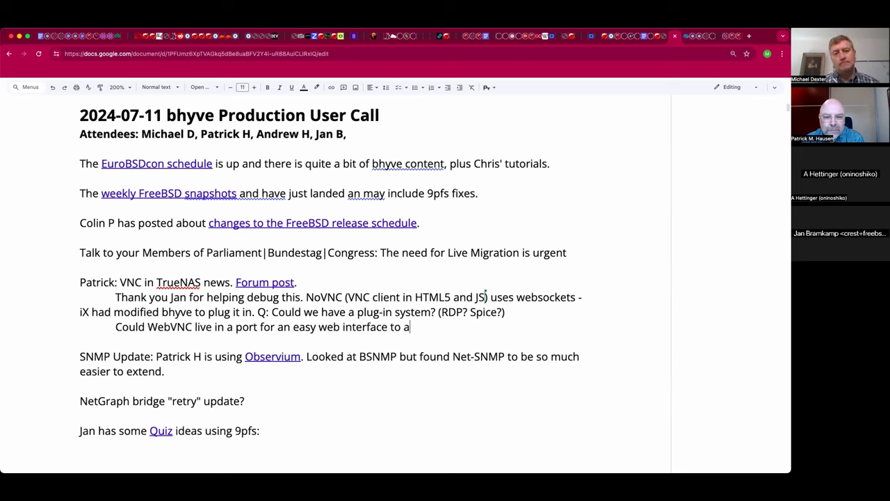
pyautogui.write(' VM?')
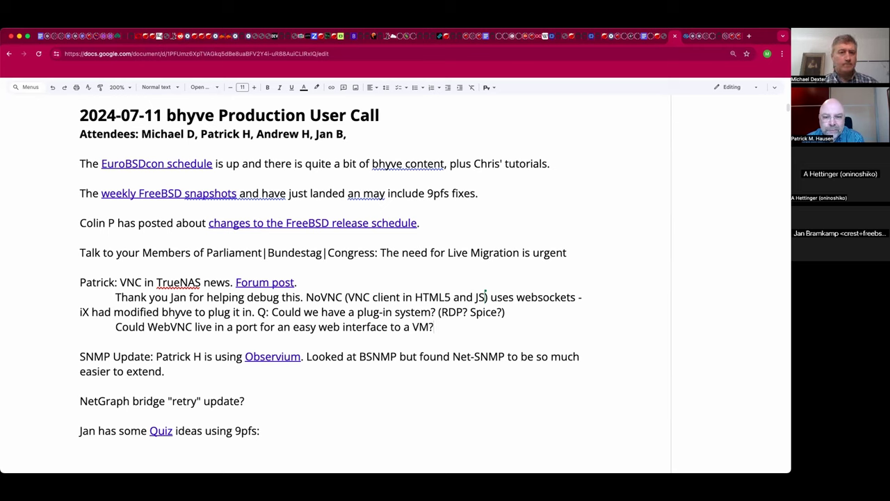
pyautogui.press('Return')
pyautogui.write('Andrew:')
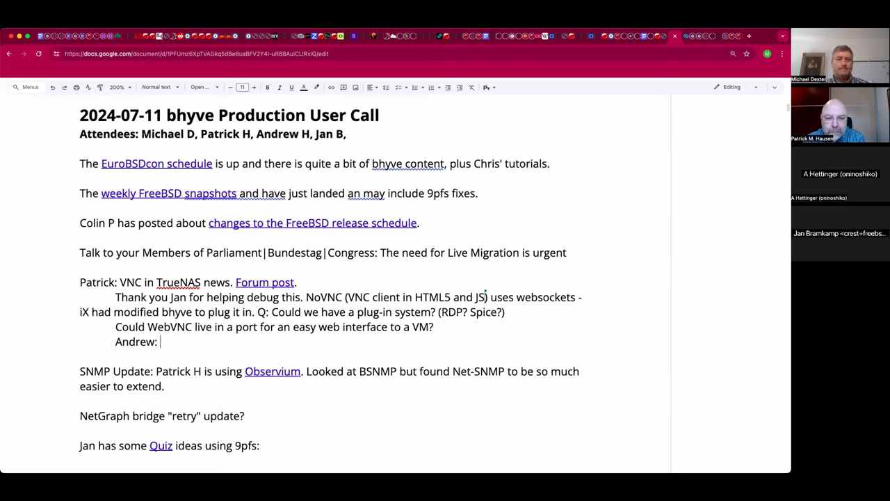
# Step: Add the question 'Does NoVNC simply attach to the socket and it becomes unavailable? (Access is exclusive.)'
pyautogui.write('Does No')
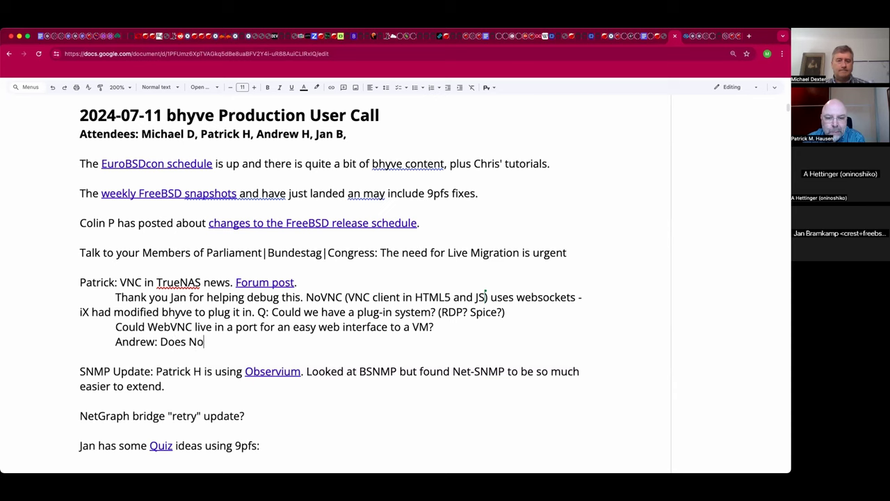
pyautogui.write('VNC ')
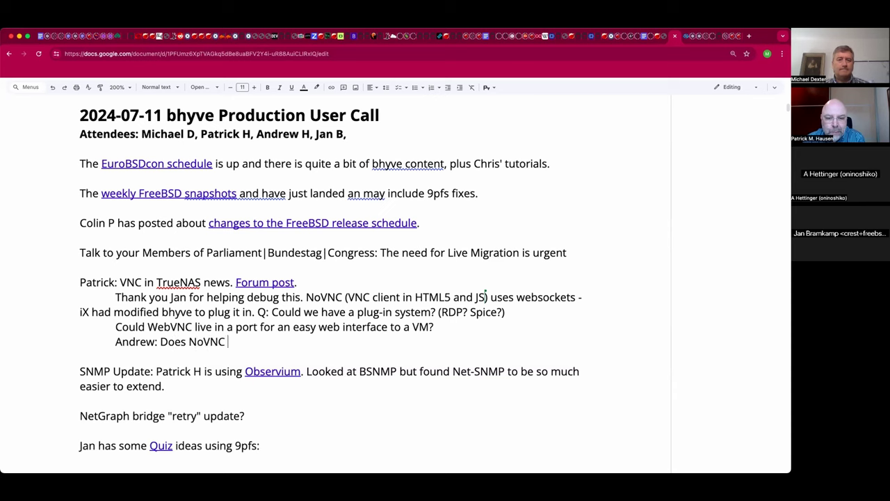
pyautogui.write('simply ')
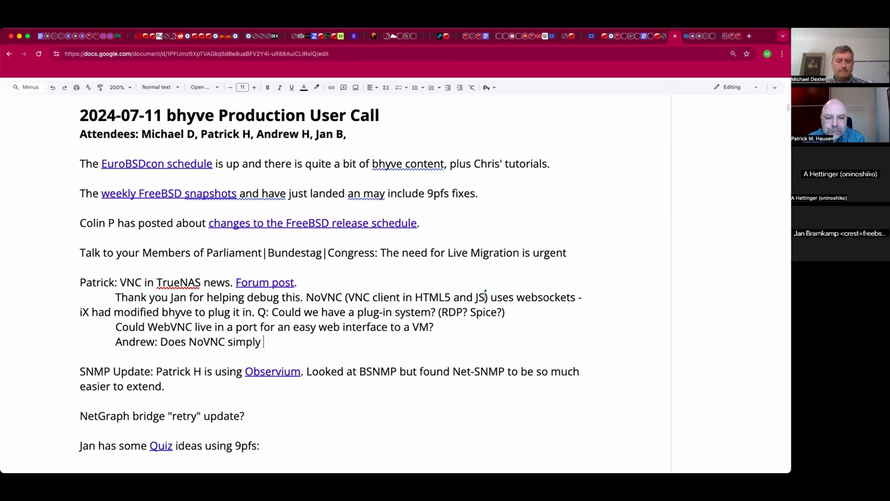
pyautogui.write('attach to the')
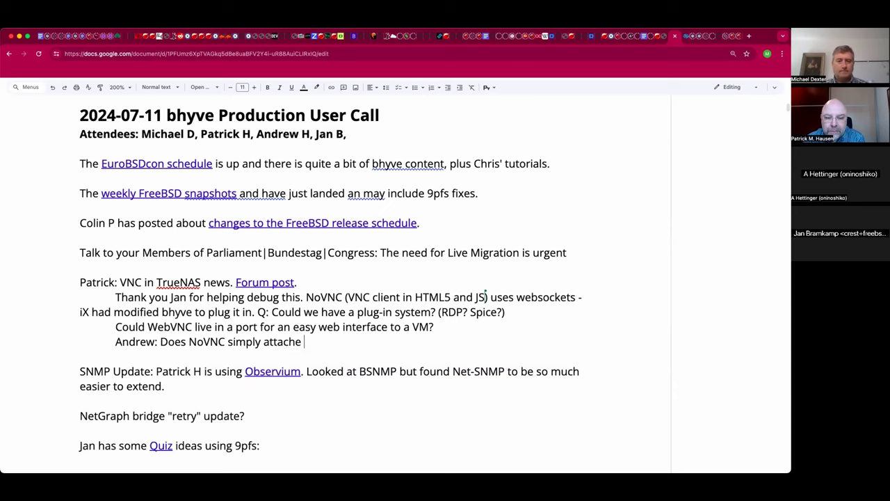
pyautogui.press('BackSpace')
pyautogui.press('BackSpace')
pyautogui.write('to the')
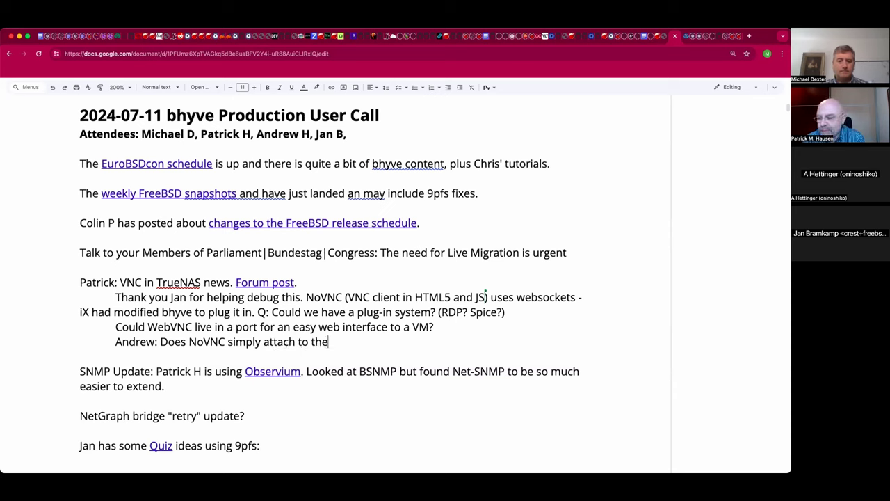
pyautogui.write(' socket and ')
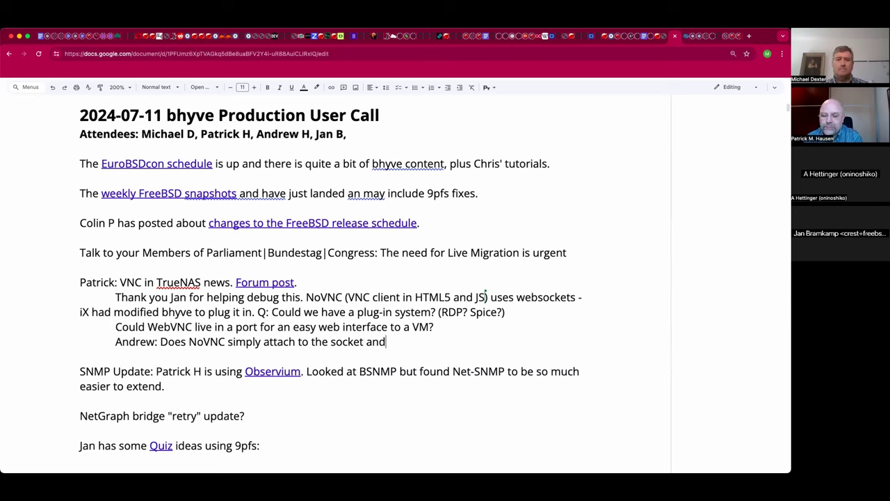
pyautogui.write('it becomes u')
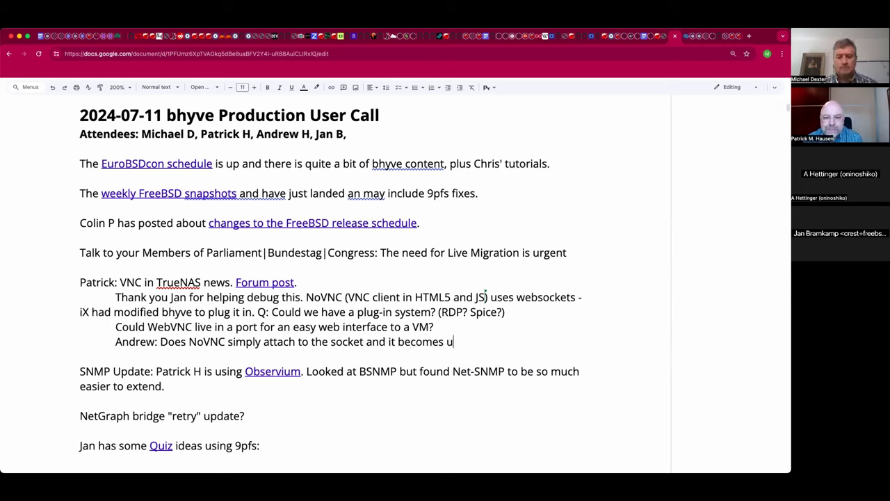
pyautogui.write('navailable?')
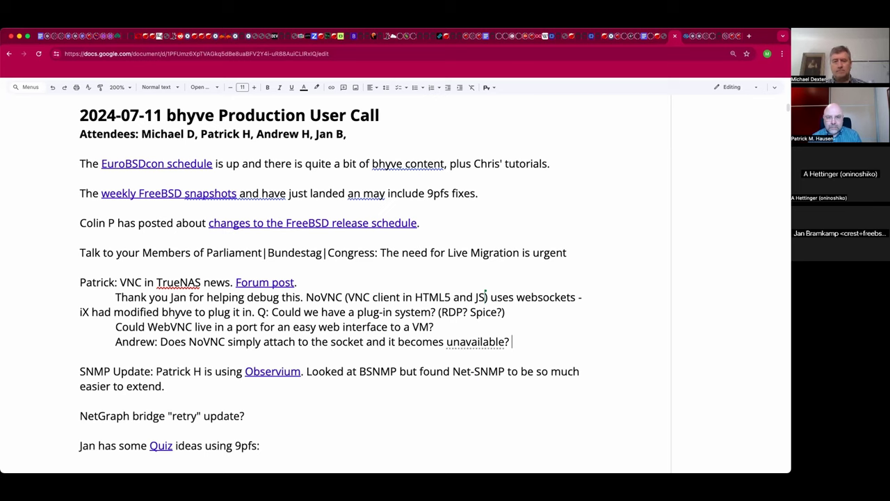
pyautogui.write('(Access ')
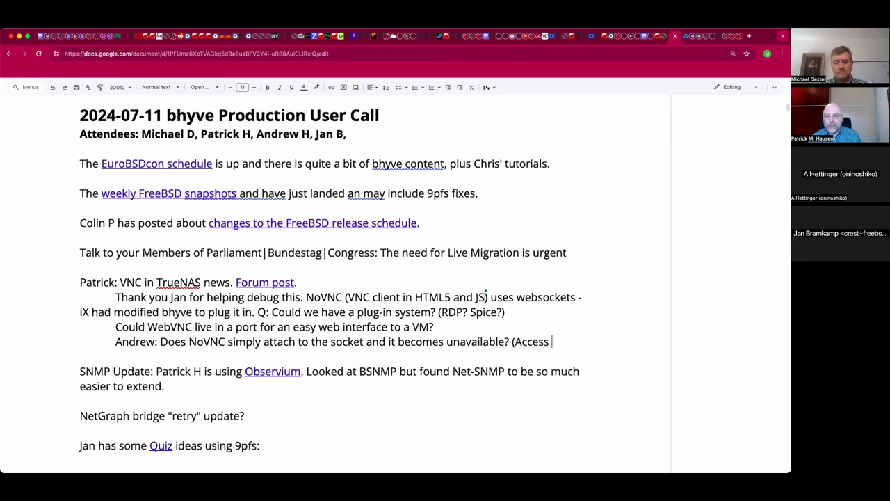
pyautogui.write('is exclu')
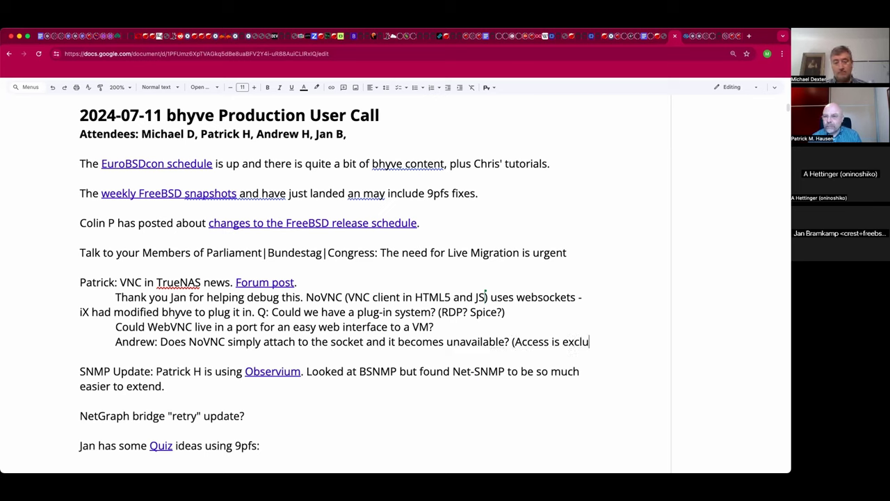
pyautogui.write('sive)')
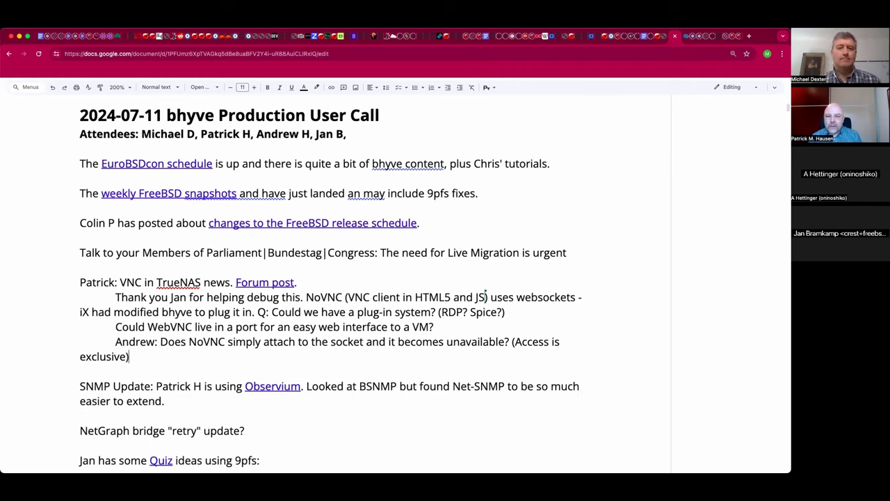
pyautogui.press('Left')
pyautogui.write('.')
pyautogui.press('Right')
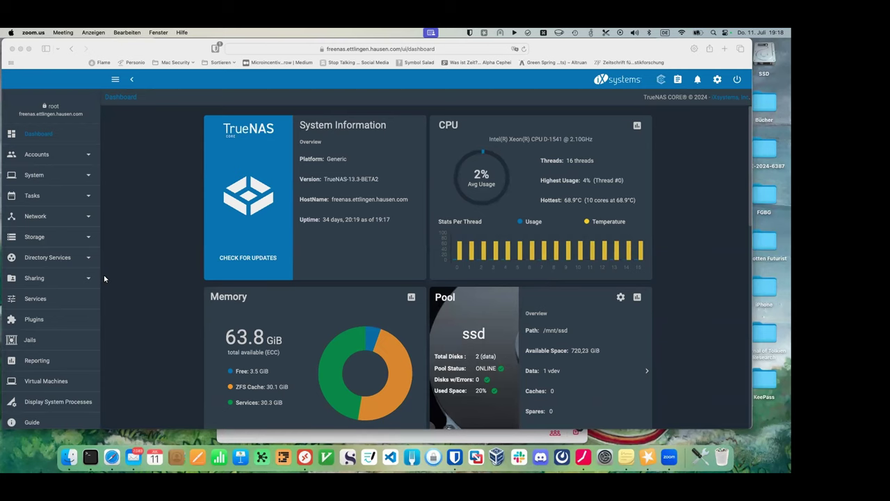
# Step: From Virtual Machines, launch a VNC console for the windows10 VM showing its lock screen
pyautogui.scroll(-2, 104, 274)
pyautogui.click(46, 381)
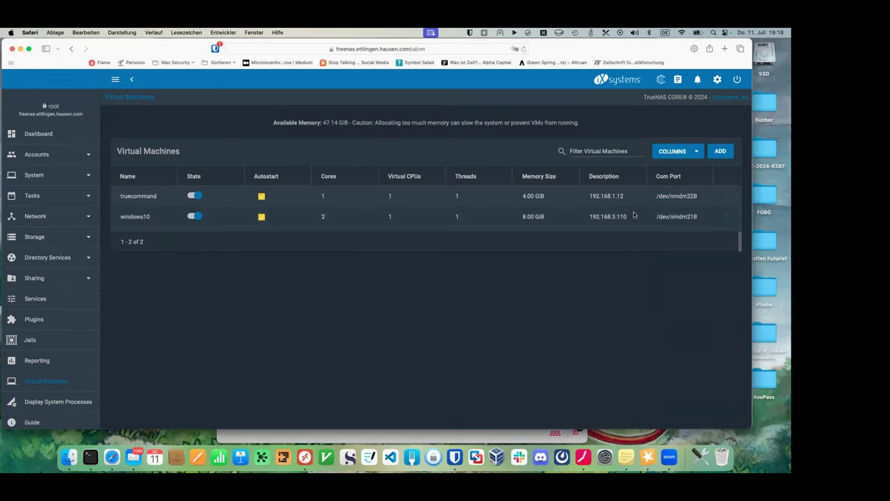
pyautogui.moveTo(672, 43); pyautogui.dragTo(604, 45)
pyautogui.click(664, 221)
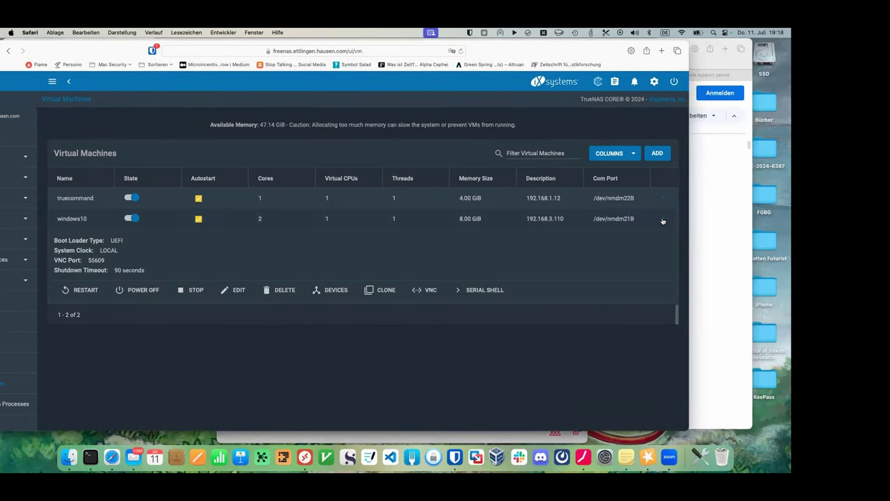
pyautogui.moveTo(89, 55); pyautogui.dragTo(145, 49)
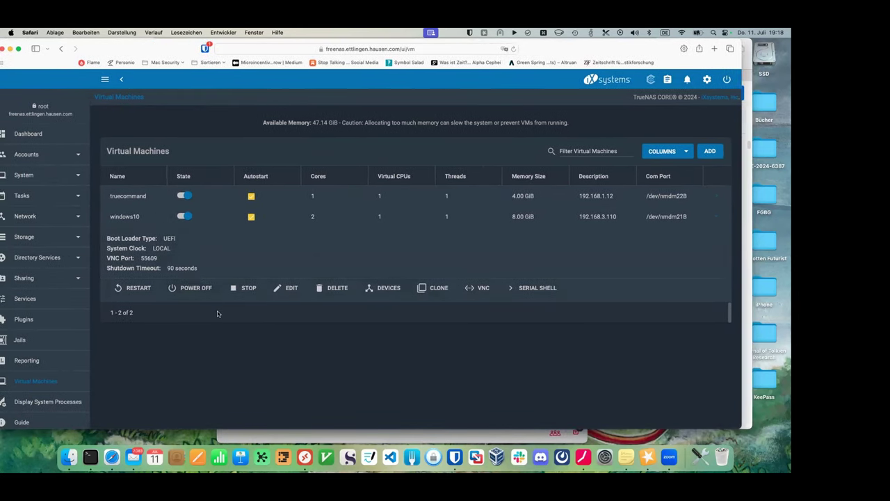
pyautogui.click(480, 292)
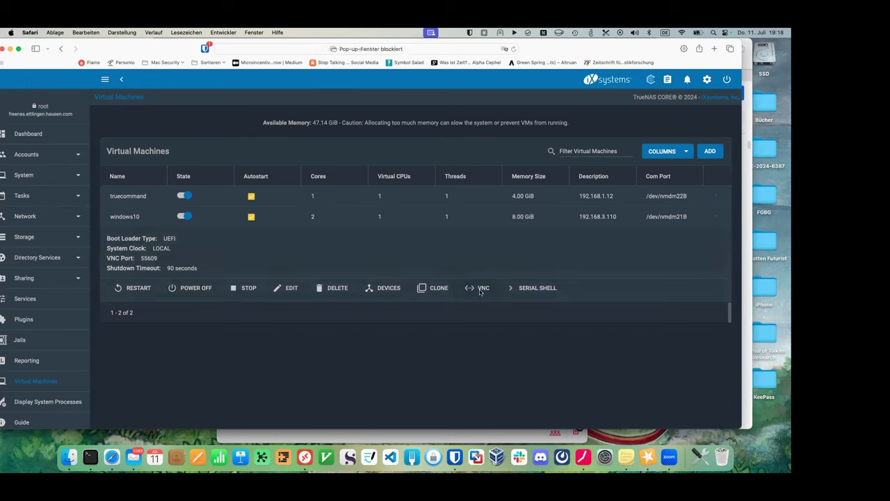
pyautogui.moveTo(667, 49); pyautogui.dragTo(625, 117)
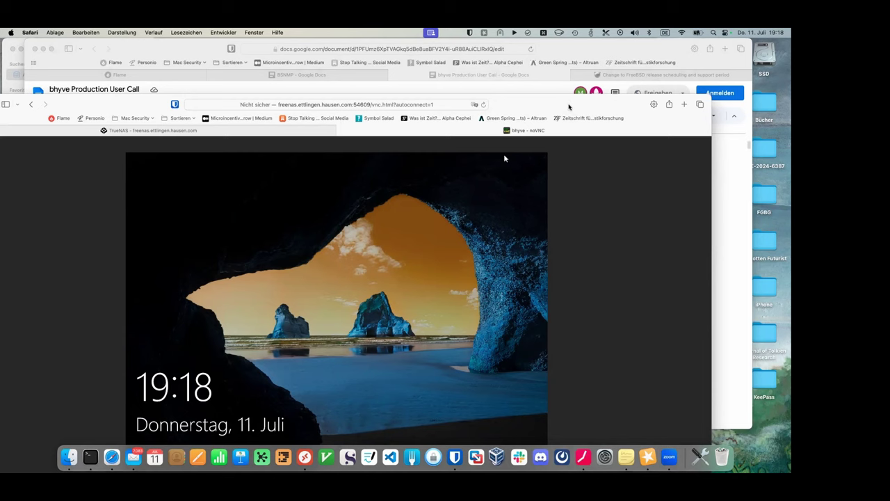
# Step: Unlock the windows10 VM in noVNC by entering the Administrator password
pyautogui.moveTo(567, 104); pyautogui.dragTo(624, 84)
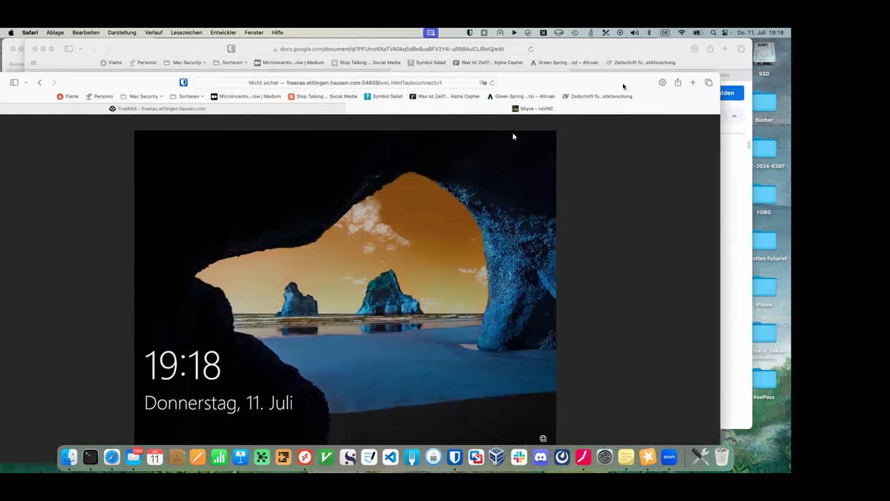
pyautogui.click(477, 225)
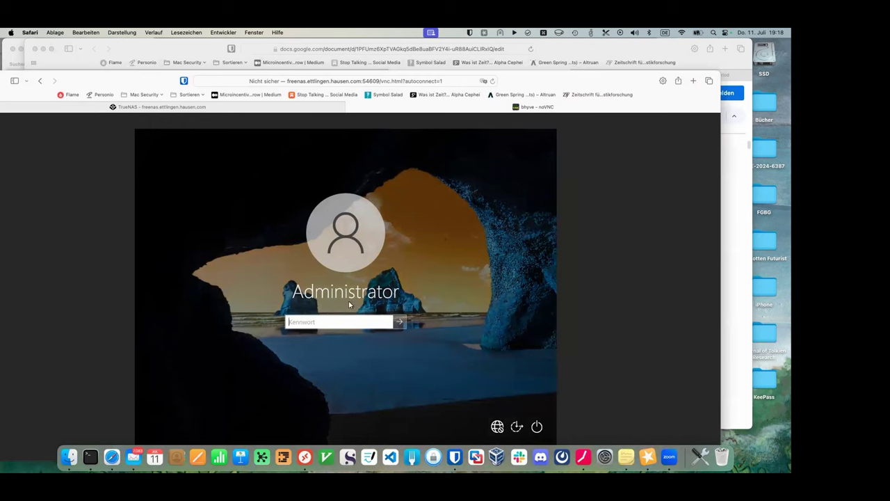
pyautogui.write('••••••')
pyautogui.press('Return')
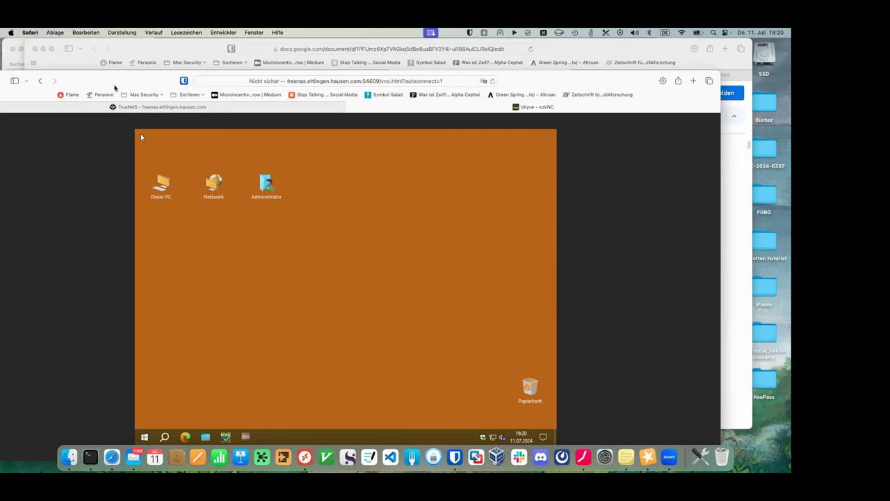
# Step: Open the noVNC control bar and its settings panel to check version 1.4.0
pyautogui.moveTo(116, 85); pyautogui.dragTo(202, 35)
pyautogui.click(24, 219)
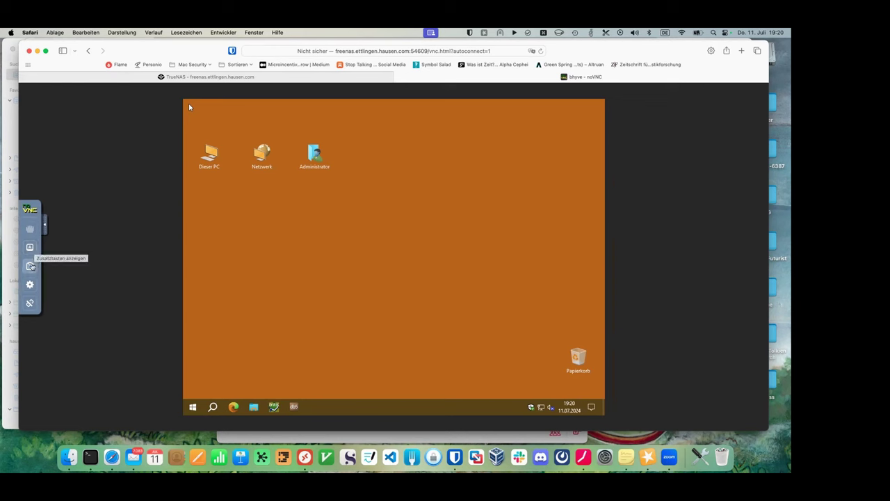
pyautogui.click(30, 286)
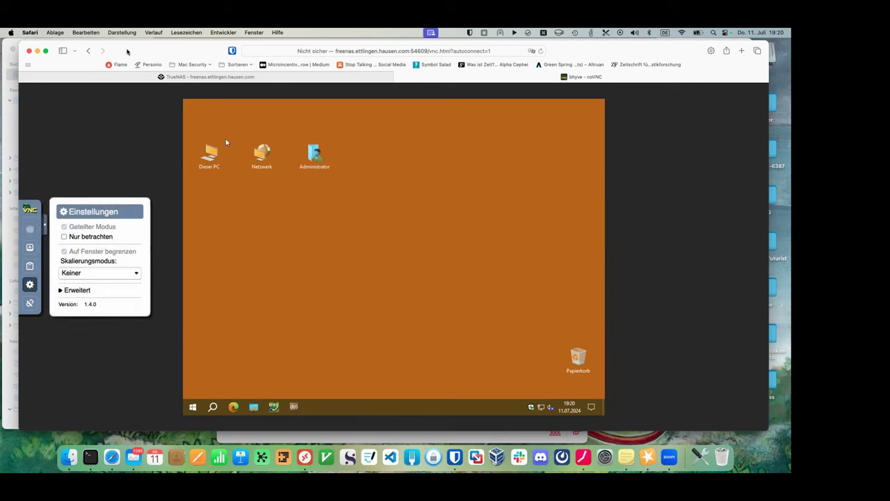
# Step: Search the web for 'novnc' in a new browser tab
pyautogui.press('super+l')
pyautogui.write('novnc')
pyautogui.press('Return')
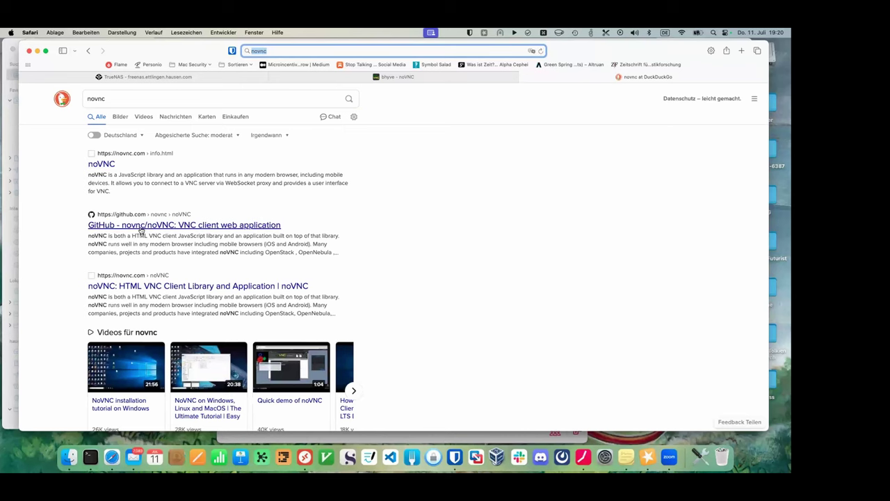
# Step: Open the novnc/noVNC GitHub repository and compare its 1.5.0 release against the TrueNAS console's 1.4.0
pyautogui.click(141, 227)
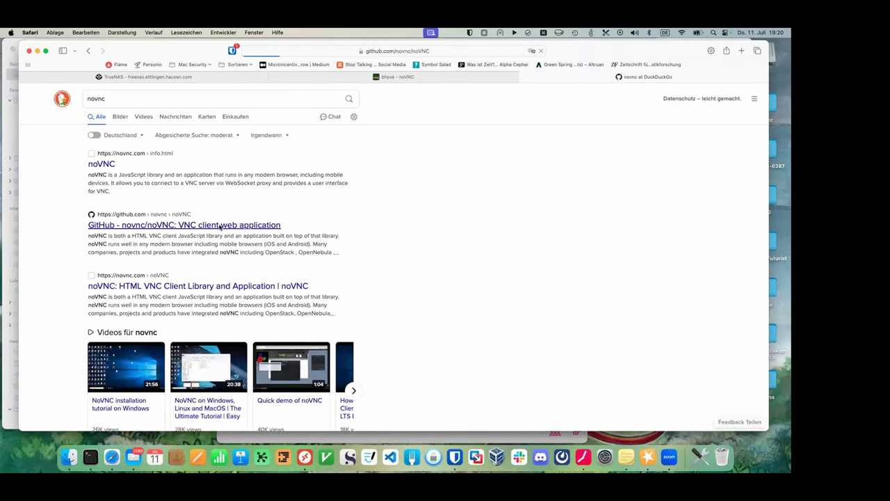
pyautogui.scroll(-5, 231, 271)
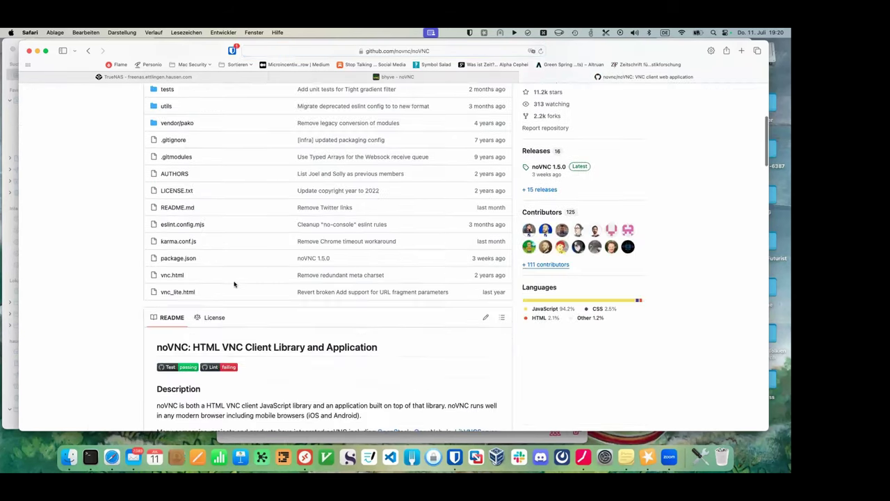
pyautogui.scroll(4, 234, 283)
pyautogui.scroll(4, 234, 283)
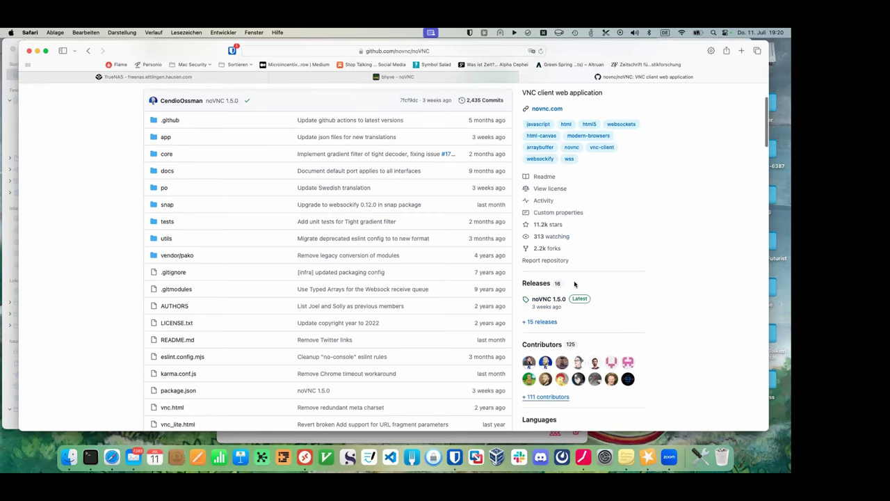
pyautogui.click(157, 77)
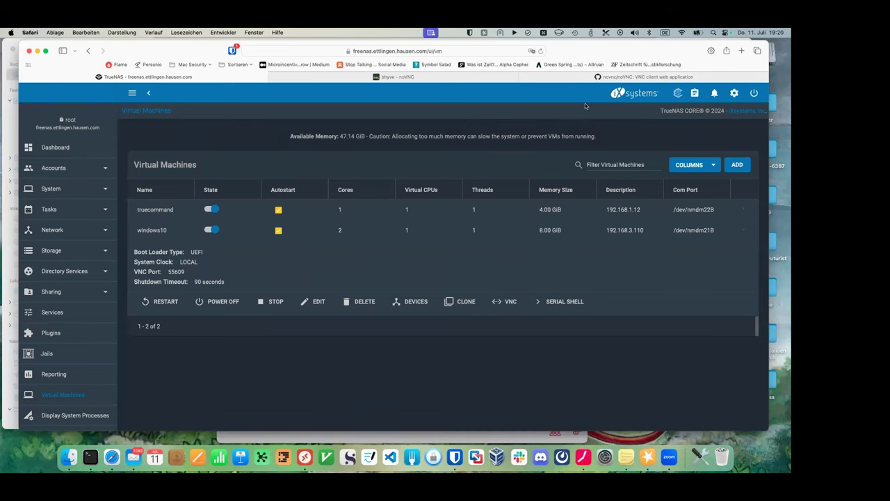
pyautogui.click(629, 77)
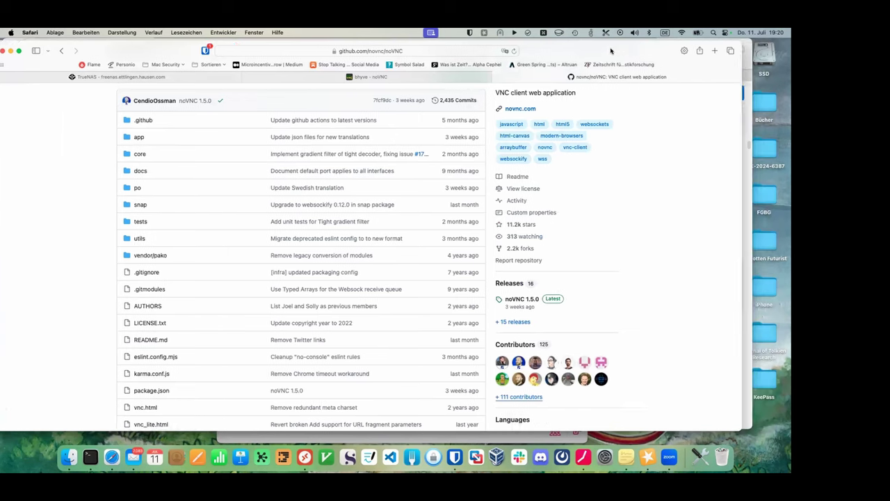
pyautogui.moveTo(610, 48); pyautogui.dragTo(528, 61)
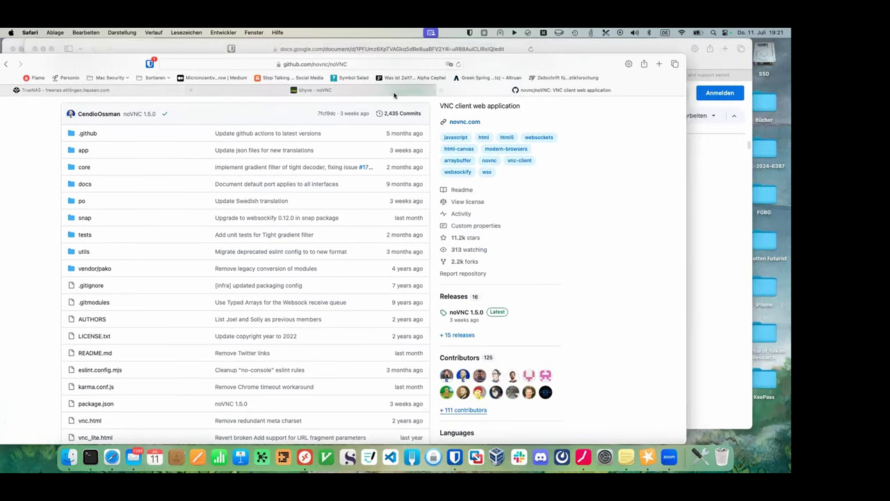
# Step: Switch to the bhyve noVNC tab and rearrange the browser and noVNC windows side by side
pyautogui.click(395, 90)
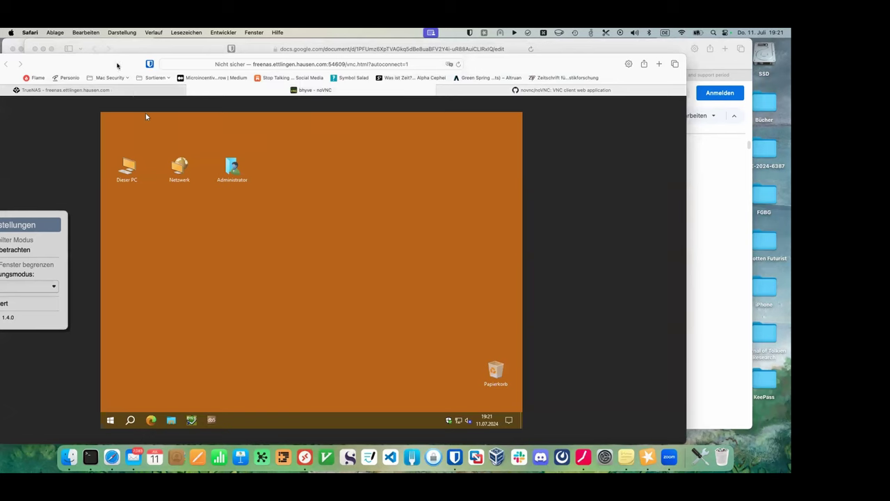
pyautogui.moveTo(134, 62); pyautogui.dragTo(237, 59)
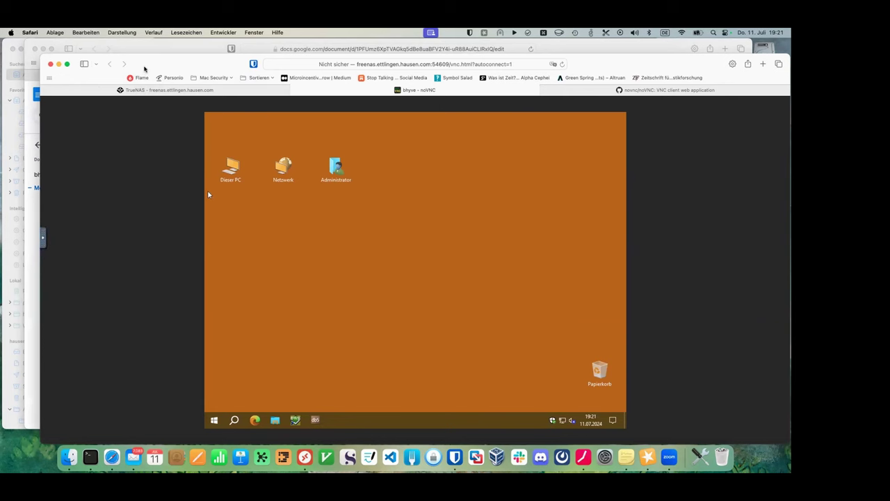
pyautogui.moveTo(144, 68); pyautogui.dragTo(118, 109)
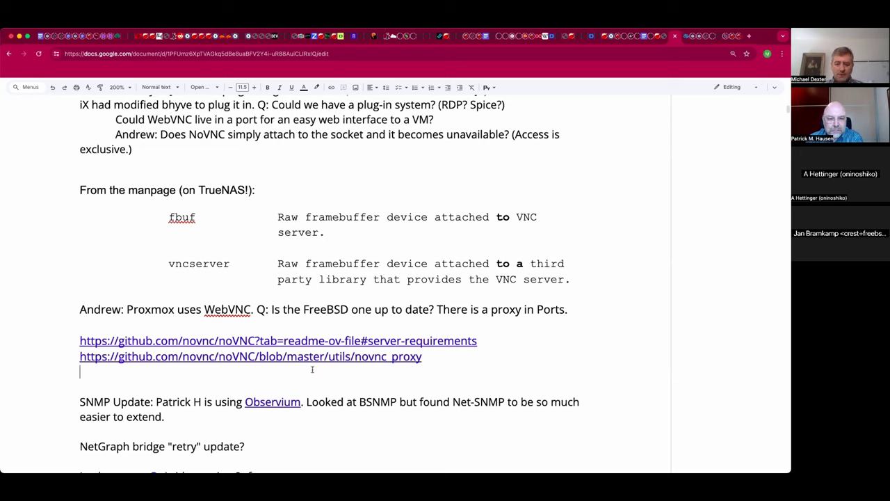
# Step: Paste the FreshPorts novnc search URL below the two noVNC GitHub links and make it a hyperlink
pyautogui.write('https://www.freshports.org/search.php?query=novnc&search=go&num=10&stype=name&method=match&deleted=excludedeleted&start=1&casesensitivity=caseinsensitive')
pyautogui.press('Return')
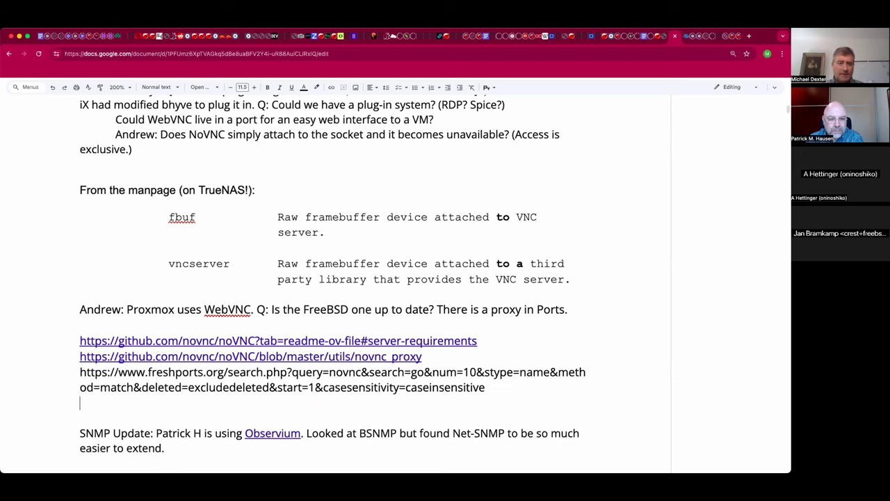
pyautogui.hotkey('shift', 'Up')
pyautogui.hotkey('shift', 'Up')
pyautogui.press('super+k')
pyautogui.press('Return')
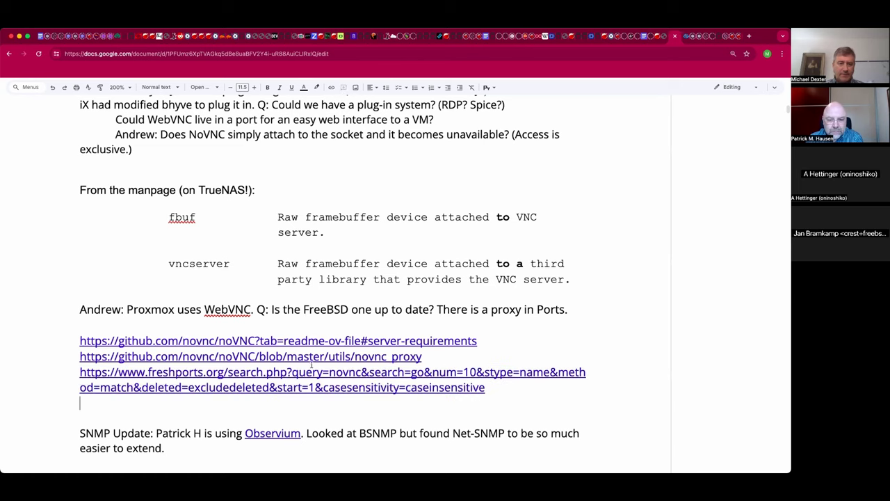
pyautogui.click(310, 387)
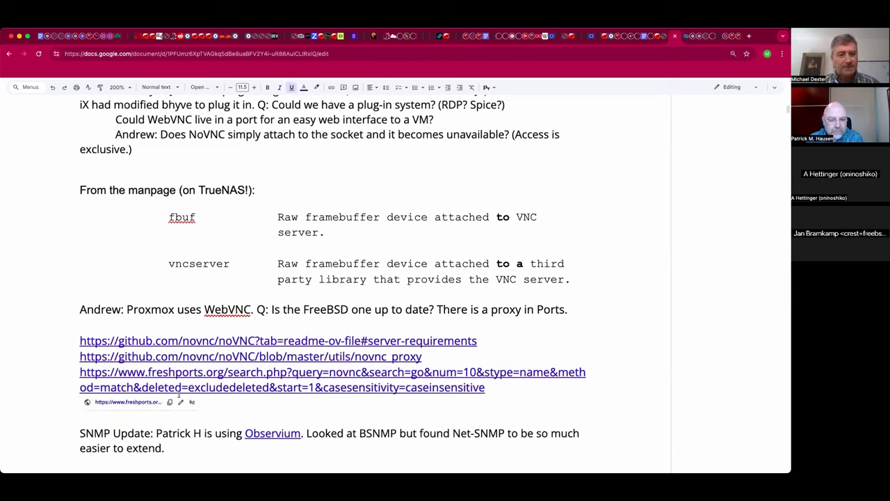
# Step: Follow the FreshPorts search link and open the novnc port page from the results
pyautogui.click(135, 403)
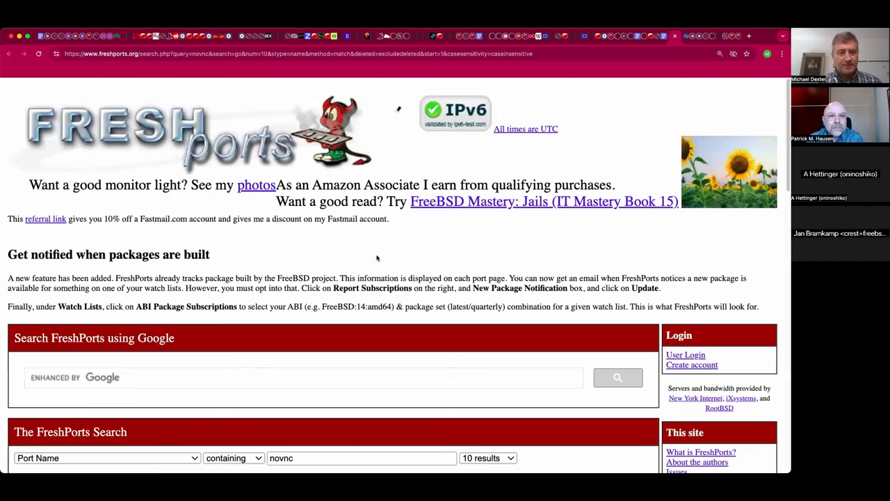
pyautogui.scroll(-2, 377, 258)
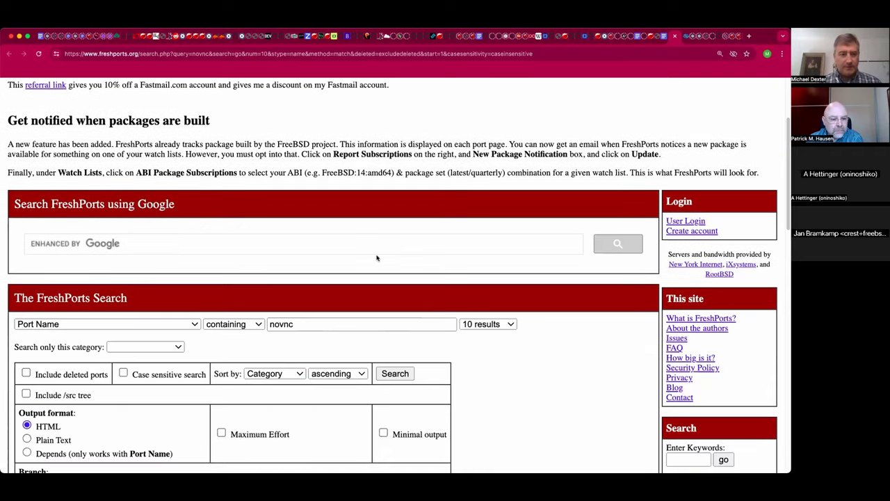
pyautogui.scroll(-7, 376, 258)
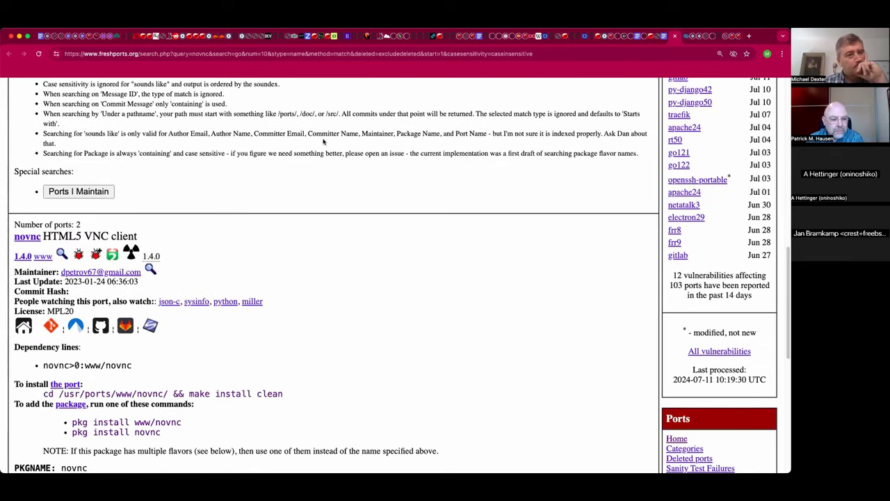
pyautogui.scroll(-1, 242, 112)
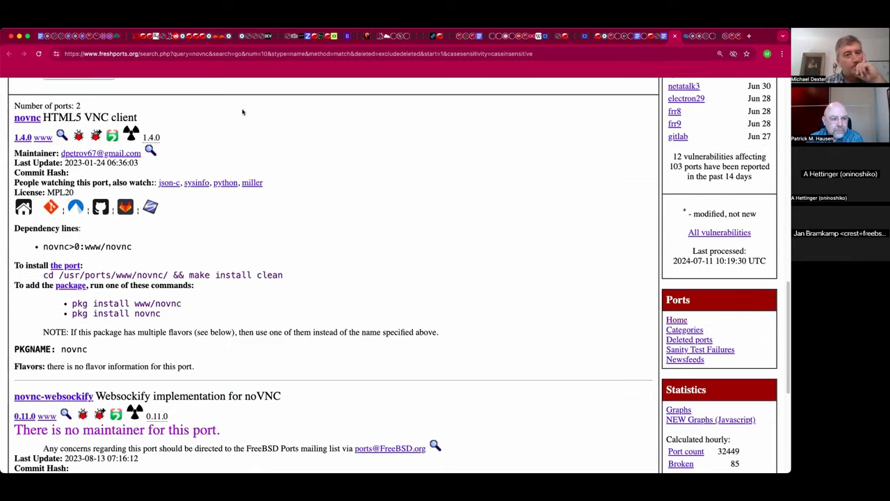
pyautogui.click(26, 118)
# Step: Review the www/novnc port page (version 1.4.0), grab its address, and return to the notes
pyautogui.scroll(-4, 408, 206)
pyautogui.scroll(-3, 409, 207)
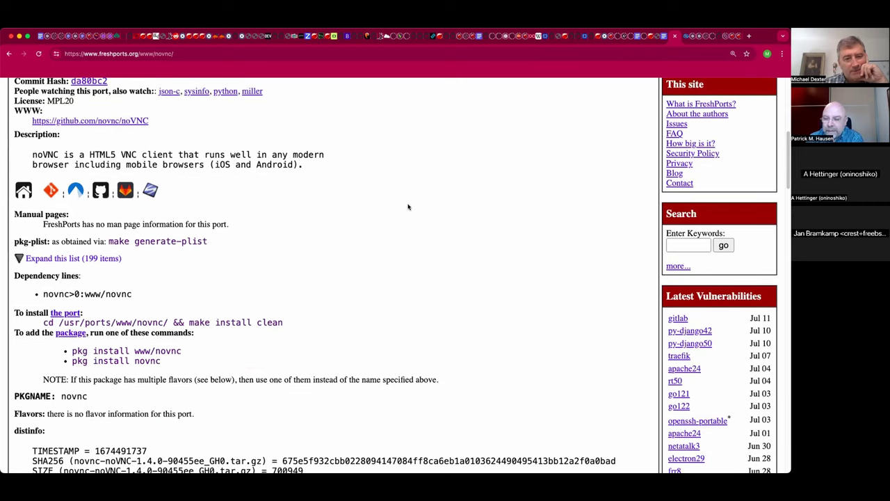
pyautogui.scroll(-3, 408, 206)
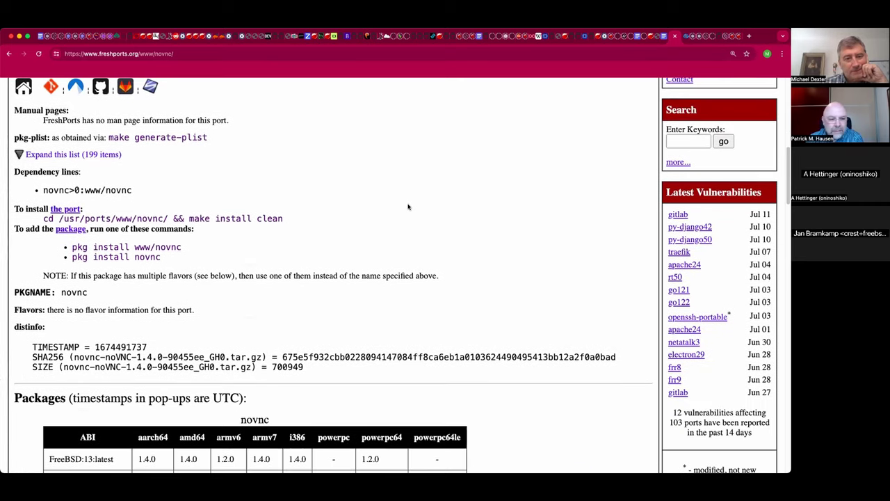
pyautogui.scroll(-3, 409, 207)
pyautogui.scroll(4, 409, 207)
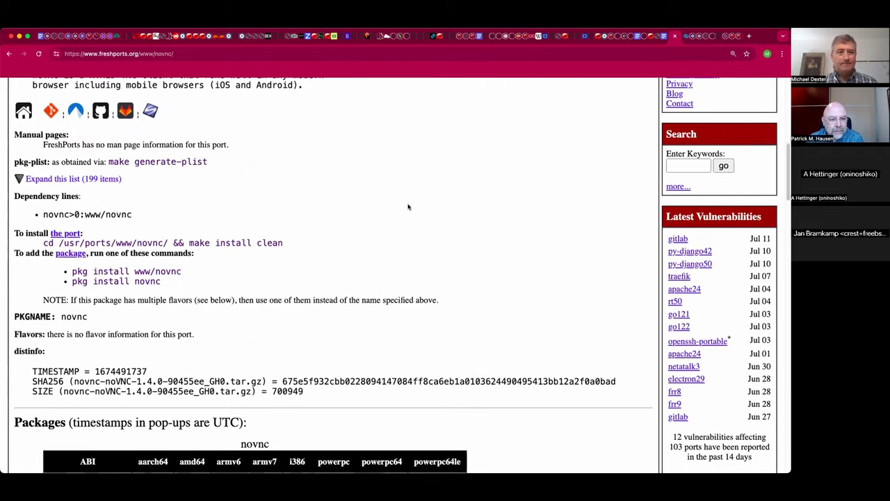
pyautogui.press('super+l')
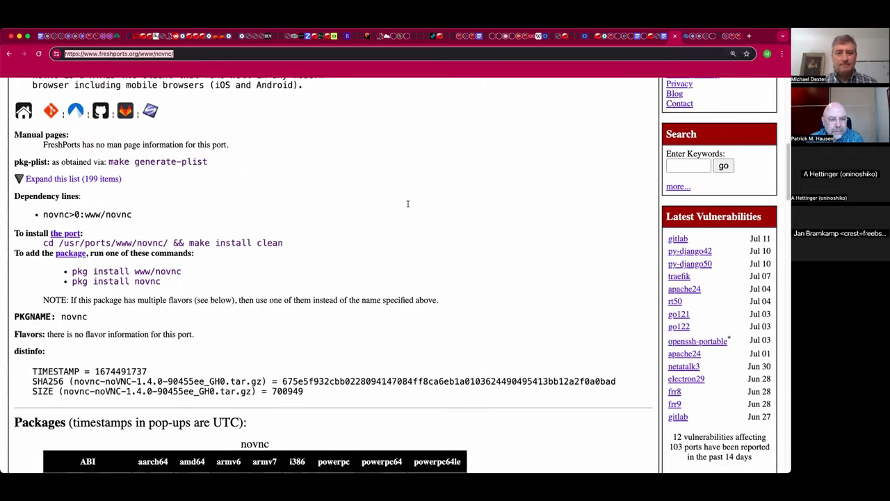
pyautogui.hotkey('ctrl', 'shift', 'Tab')
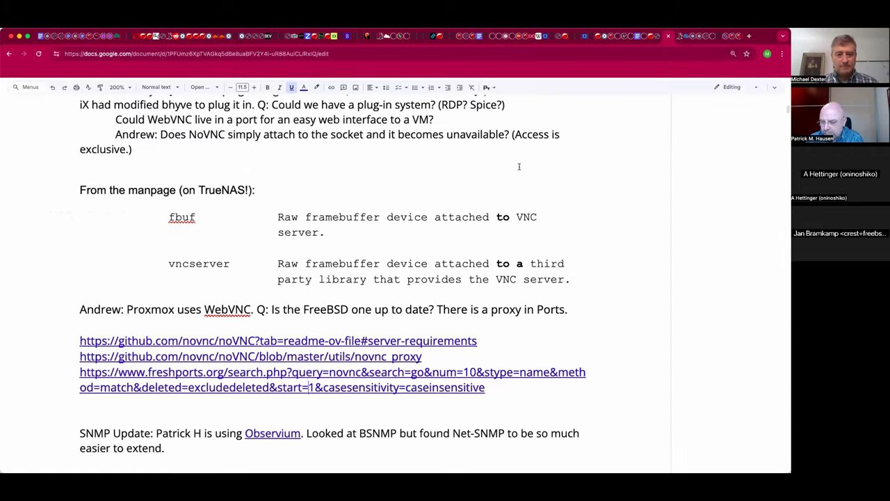
# Step: Add the line 'NoVNC + WebSockify?' with NoVNC linked to the novnc port page
pyautogui.click(318, 404)
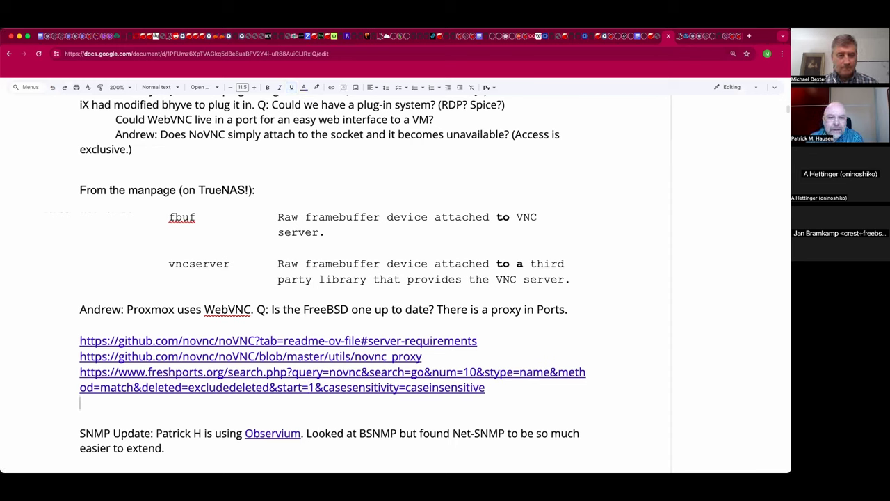
pyautogui.write('No')
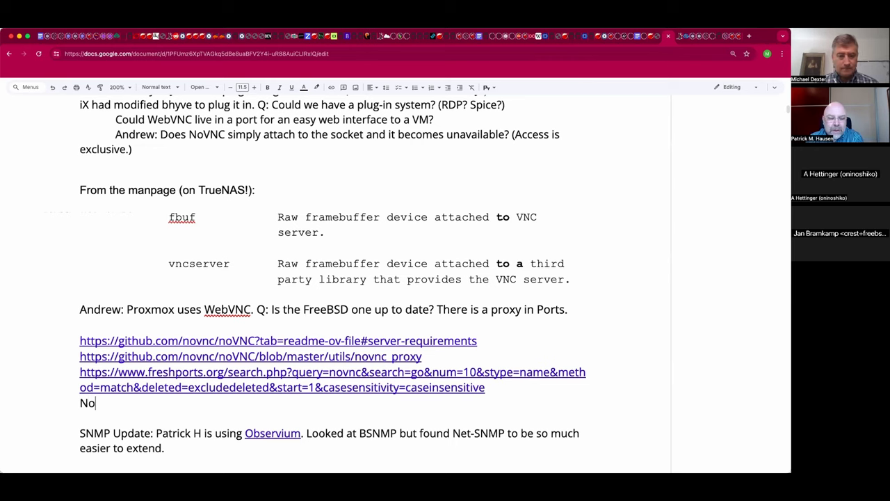
pyautogui.write('VNC + WebSockify?')
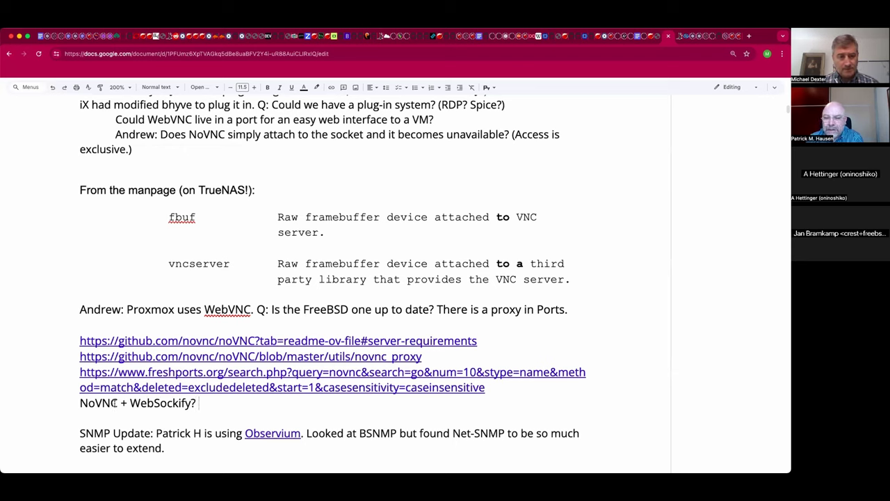
pyautogui.doubleClick(115, 404)
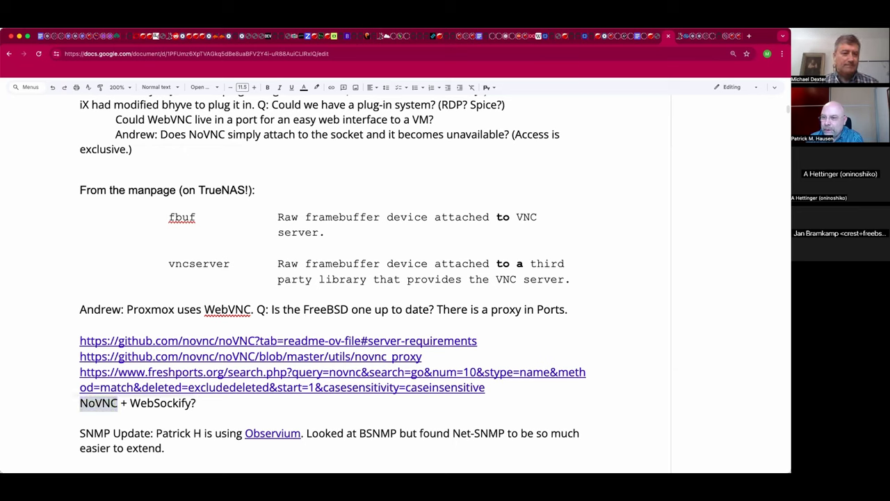
pyautogui.press('super+v')
pyautogui.press('Home')
pyautogui.press('Return')
pyautogui.press('Down')
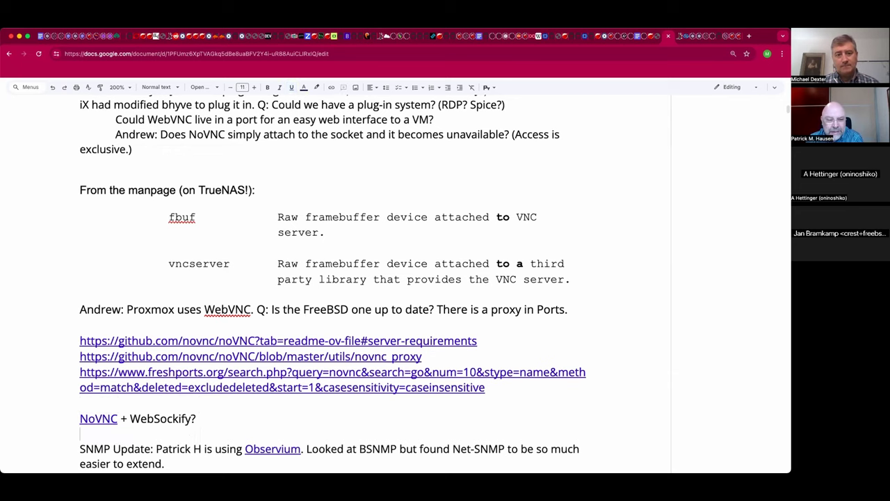
# Step: Add the indented note 'Warning: Setting the TrueNAS GUI to HTTPS blocks the VNC client.' with a neutral emoji
pyautogui.hotkey('ctrl', 'Tab')
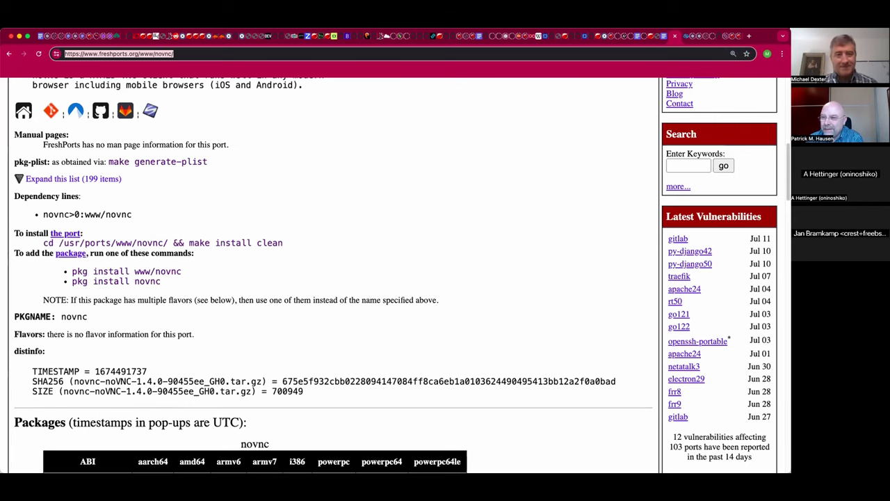
pyautogui.hotkey('ctrl', 'shift', 'Tab')
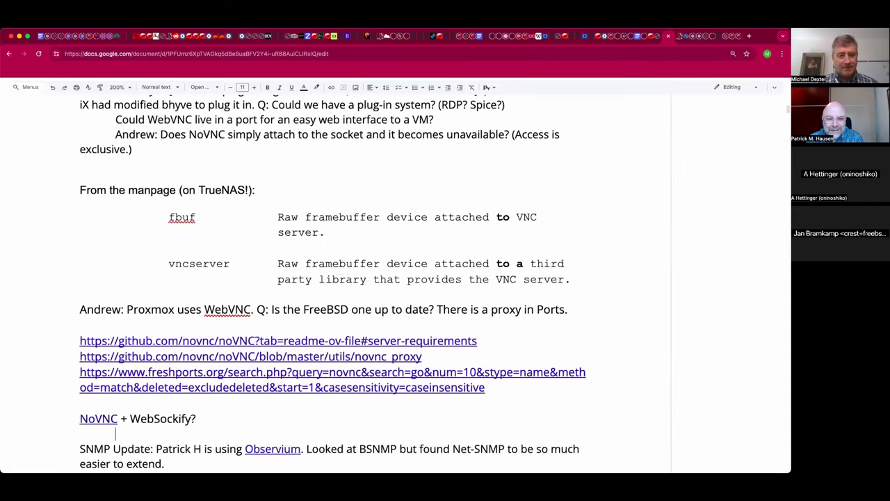
pyautogui.write('Warning: Set')
pyautogui.write('ting the Tru')
pyautogui.write('eNAS GUI to ')
pyautogui.write('HTTPS d')
pyautogui.write('oes')
pyautogui.press('BackSpace')
pyautogui.press('BackSpace')
pyautogui.press('BackSpace')
pyautogui.press('BackSpace')
pyautogui.write('blocks the VNC client. ;')
pyautogui.press('BackSpace')
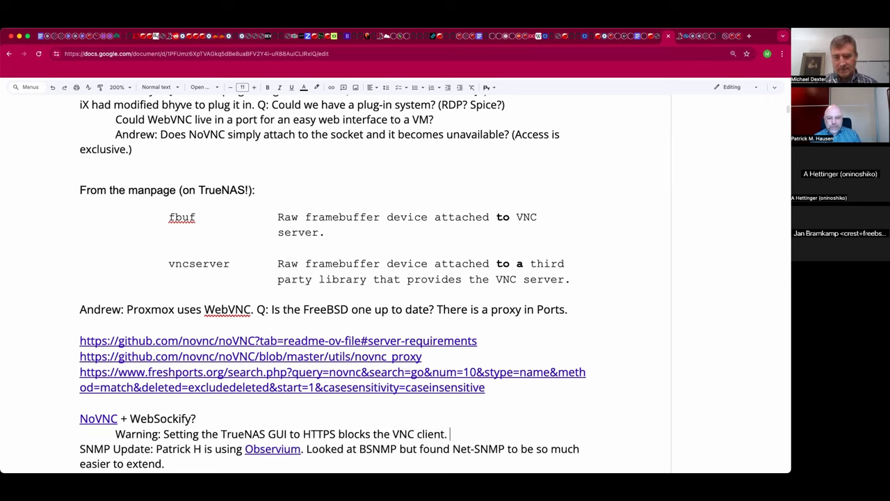
pyautogui.write(':')
pyautogui.press('Return')
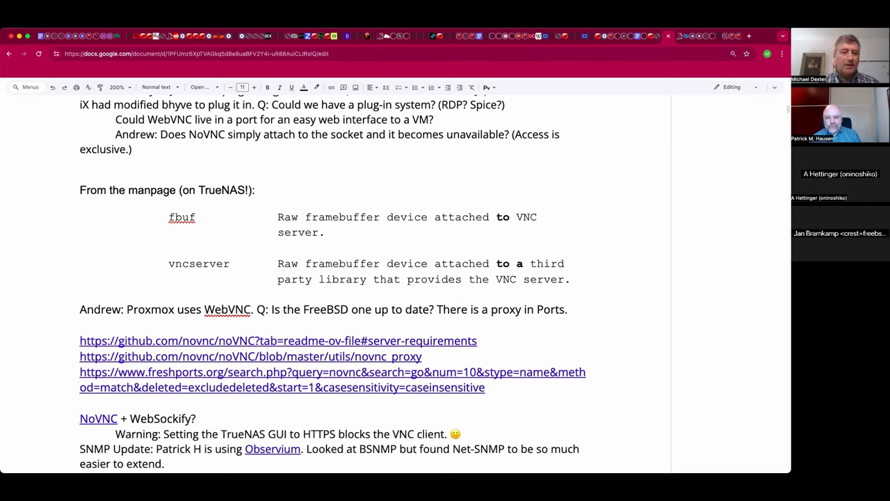
pyautogui.press('Return')
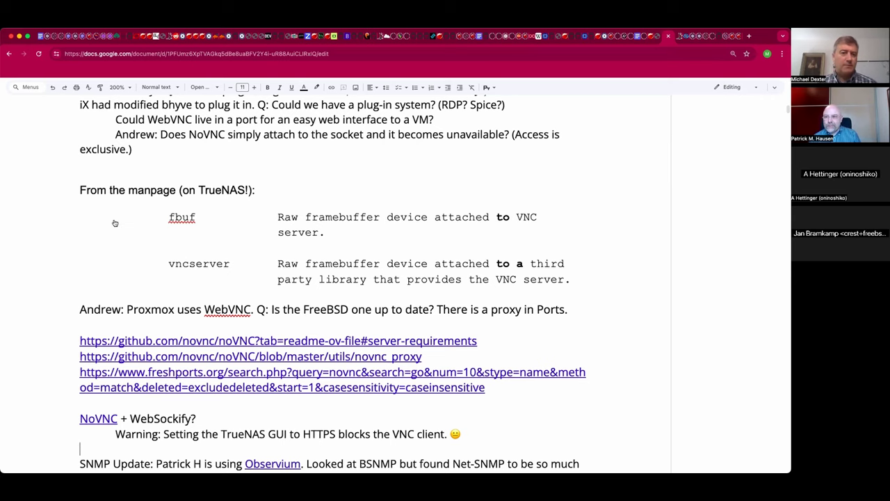
pyautogui.hotkey('ctrl', 'Tab')
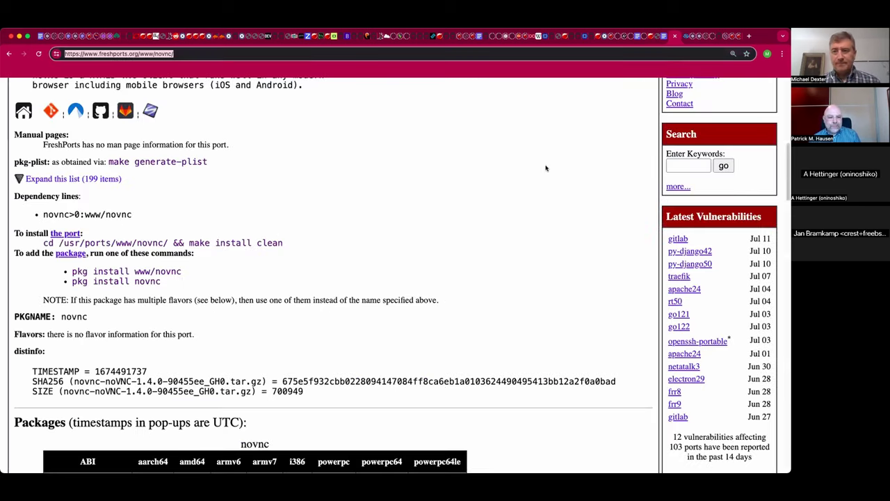
# Step: Search FreshPorts for 'websock' and open the devel/py-websockify port page (version 0.12.0)
pyautogui.click(690, 164)
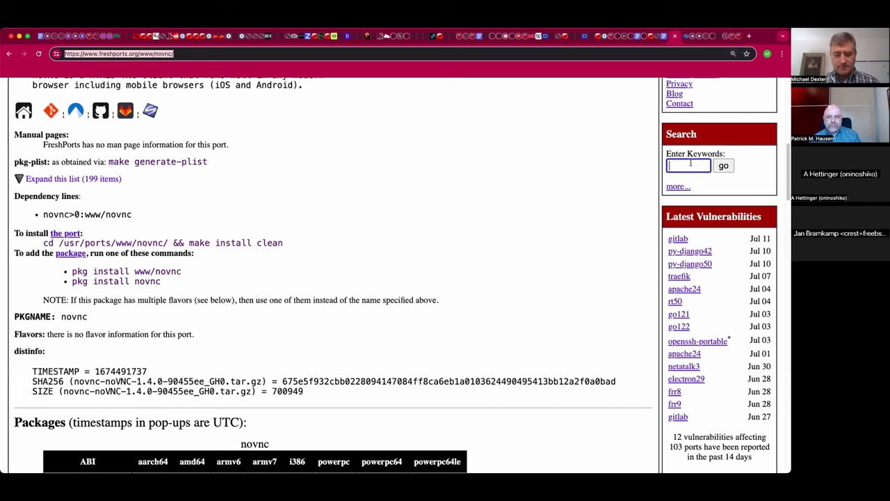
pyautogui.write('websock')
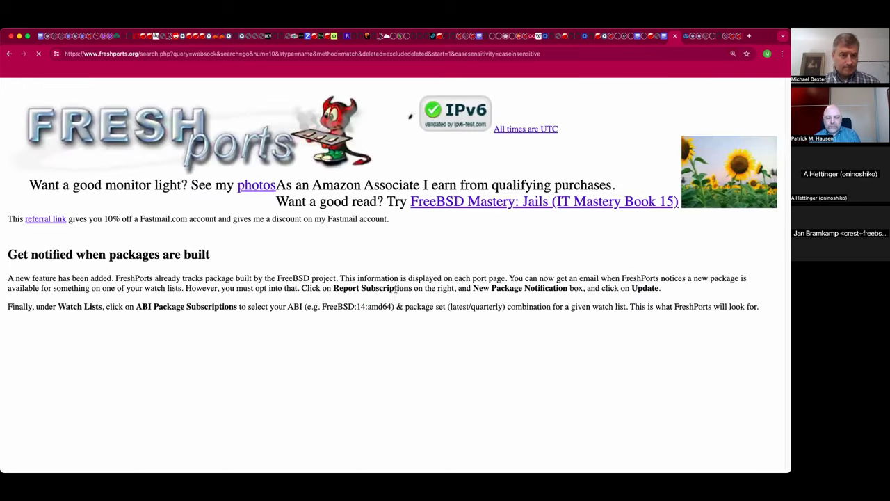
pyautogui.scroll(-10, 390, 277)
pyautogui.scroll(-6, 390, 280)
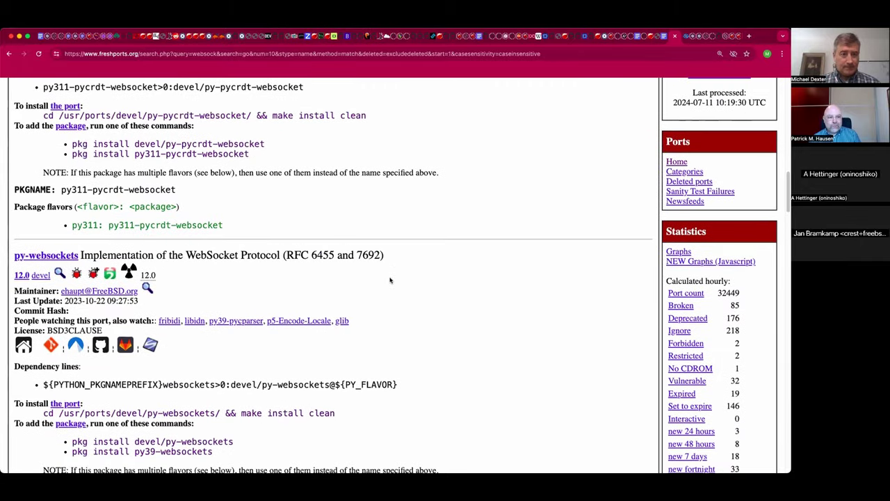
pyautogui.scroll(-4, 389, 280)
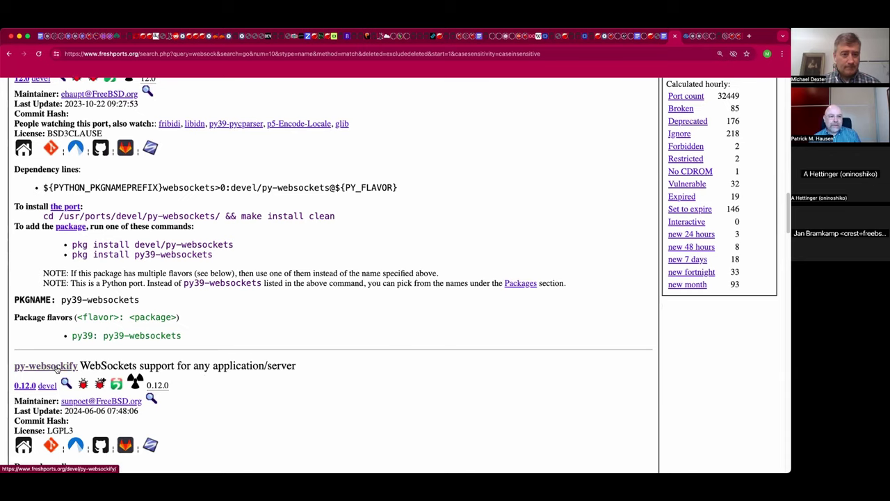
pyautogui.scroll(-4, 57, 368)
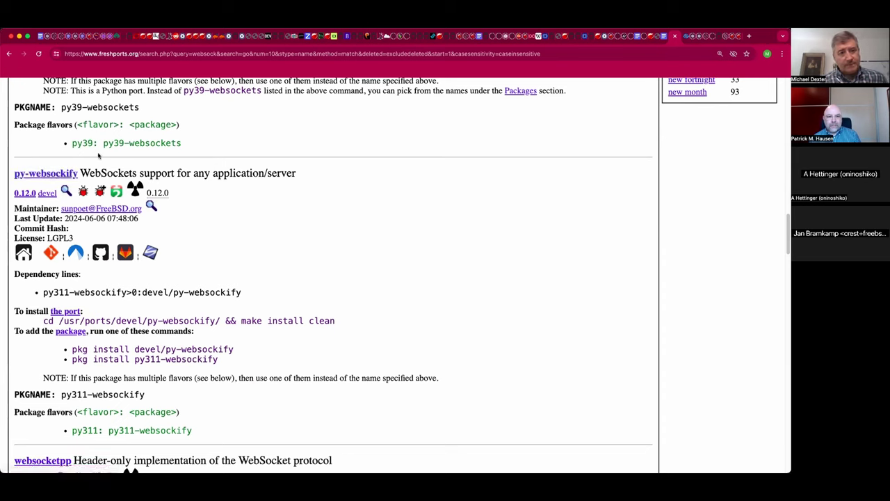
pyautogui.click(55, 175)
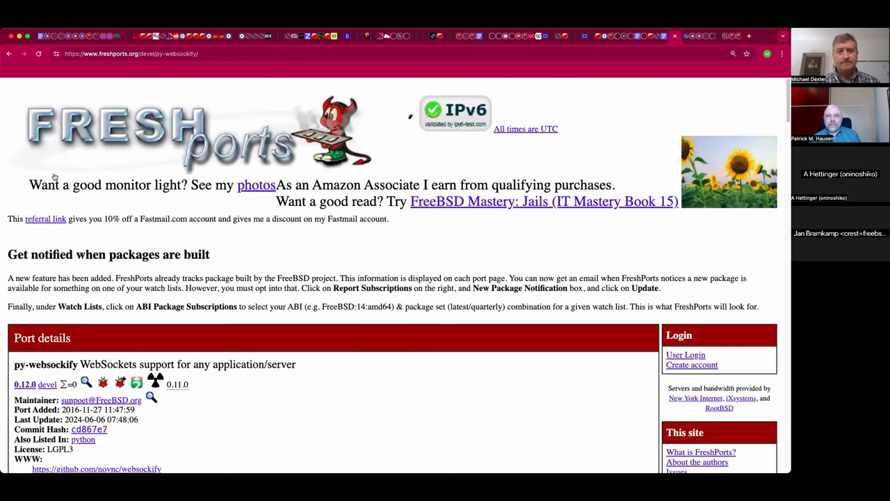
# Step: Paste the py-websockify FreshPorts URL as an indented line under the HTTPS warning
pyautogui.press('super+l')
pyautogui.press('super+c')
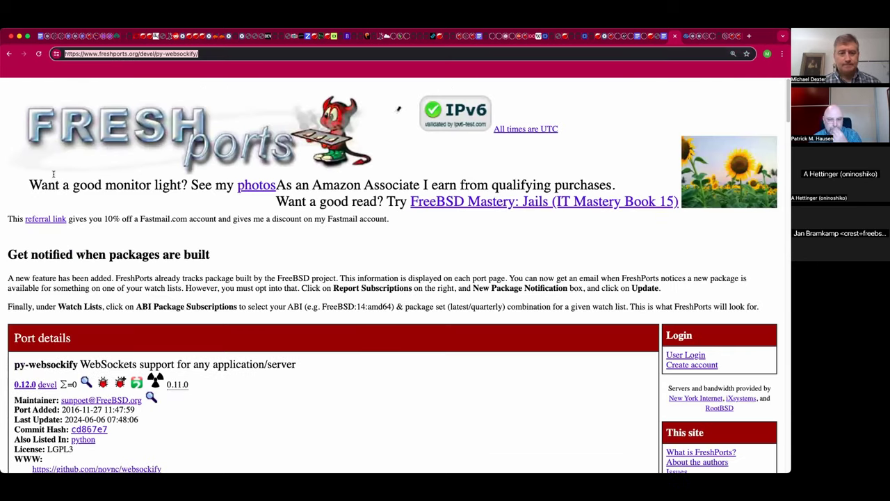
pyautogui.hotkey('ctrl', 'shift', 'Tab')
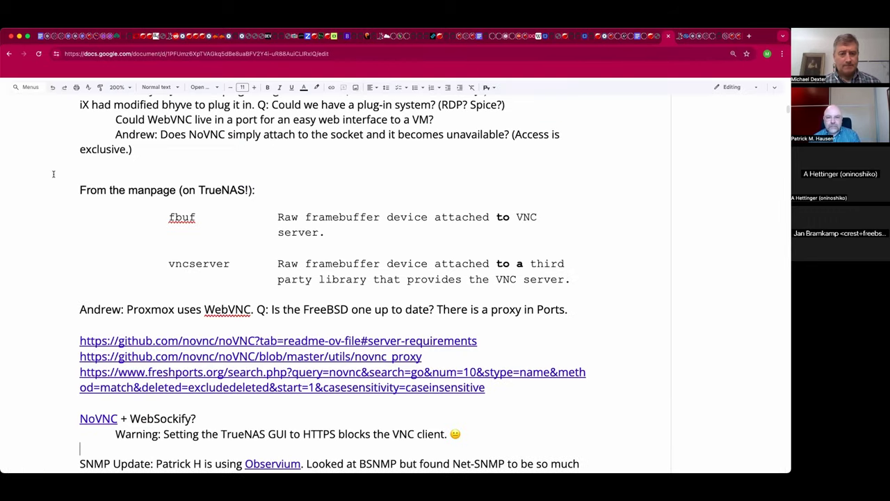
pyautogui.press('Tab')
pyautogui.press('super+v')
pyautogui.press('Return')
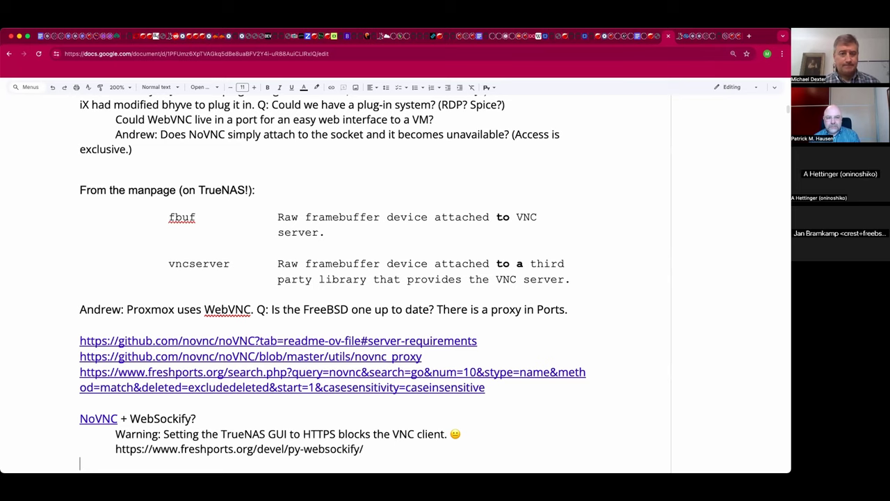
pyautogui.hotkey('ctrl', 'Tab')
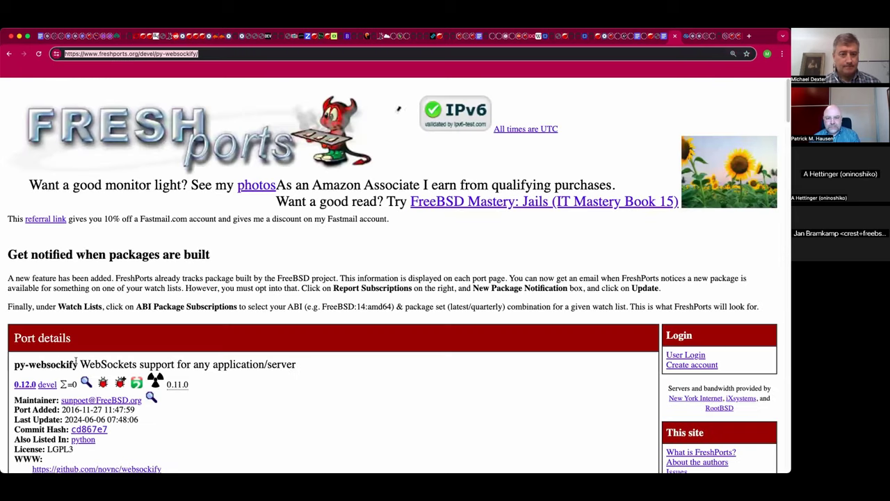
# Step: Load the FreshPorts novnc search results again from the pasted URL
pyautogui.moveTo(78, 365); pyautogui.dragTo(27, 365)
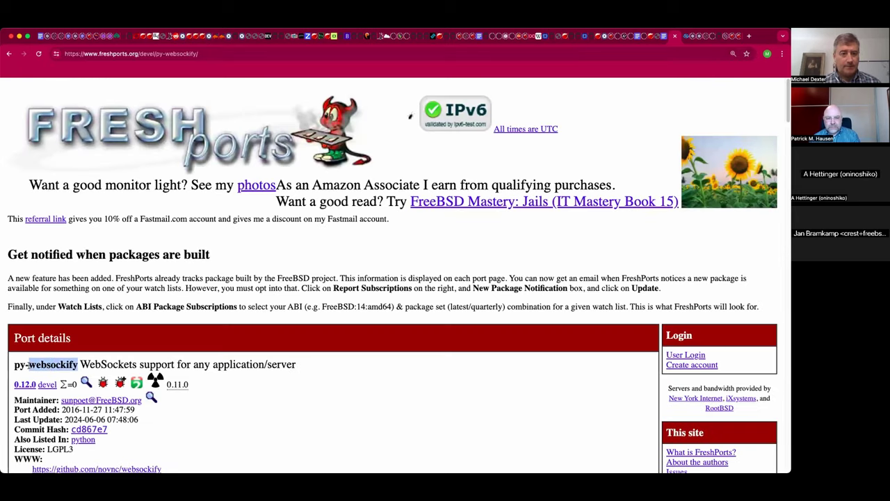
pyautogui.scroll(-1, 535, 332)
pyautogui.scroll(-4, 612, 316)
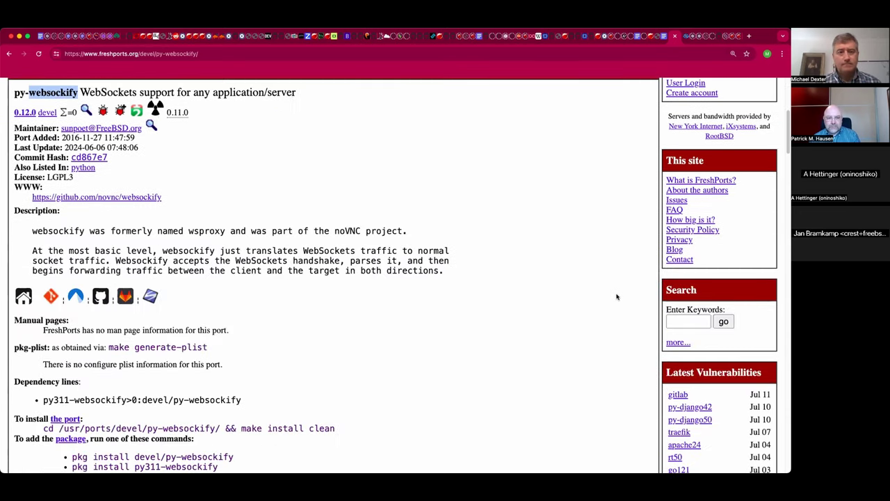
pyautogui.scroll(4, 579, 249)
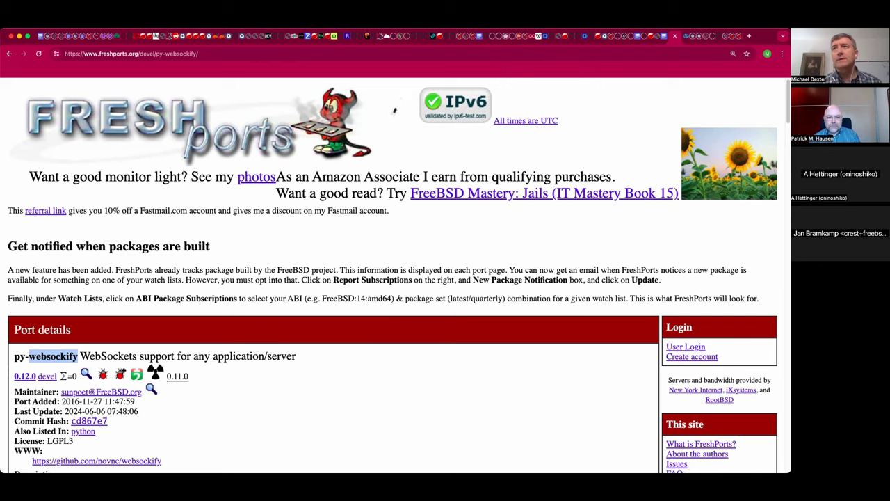
pyautogui.click(410, 108)
pyautogui.press('super+l')
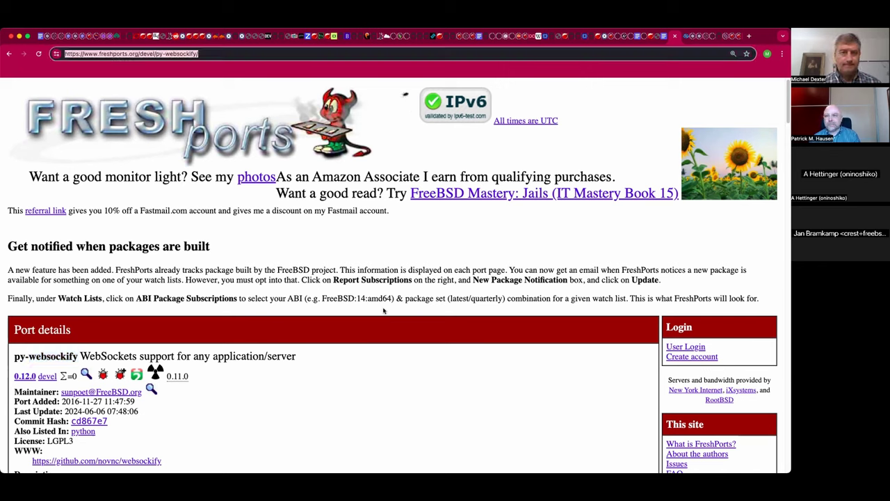
pyautogui.write('https://www.freshports.org/search.php?query=novnc&search=go&num=10&stype=name&method=match&deleted=excludedeleted&start=1&casesensitivity=caseinsensitive')
pyautogui.press('Return')
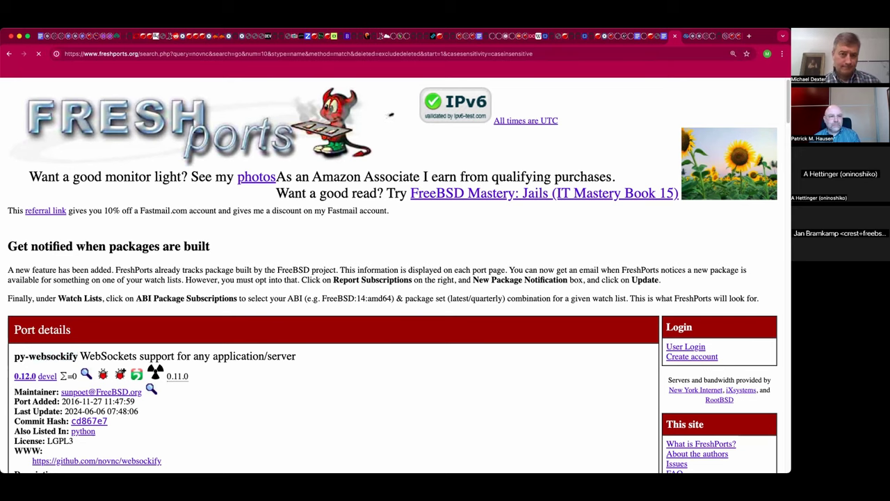
pyautogui.scroll(-10, 307, 386)
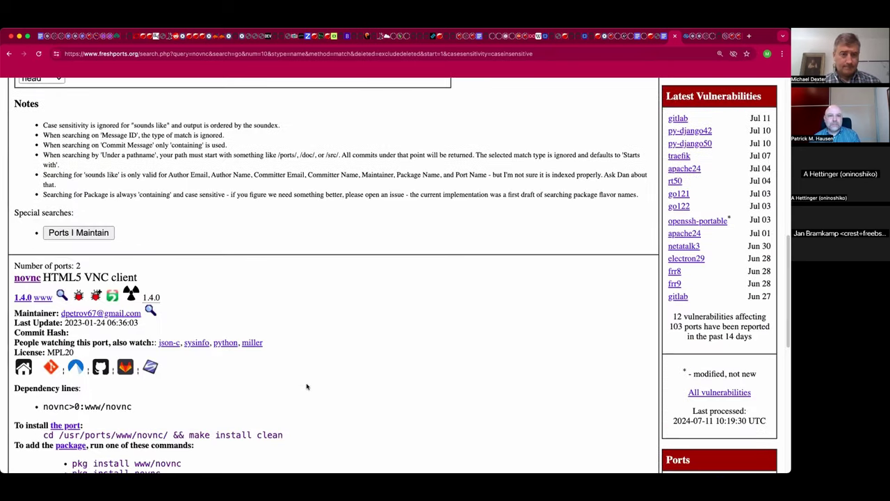
pyautogui.scroll(-1, 307, 386)
pyautogui.scroll(-3, 306, 386)
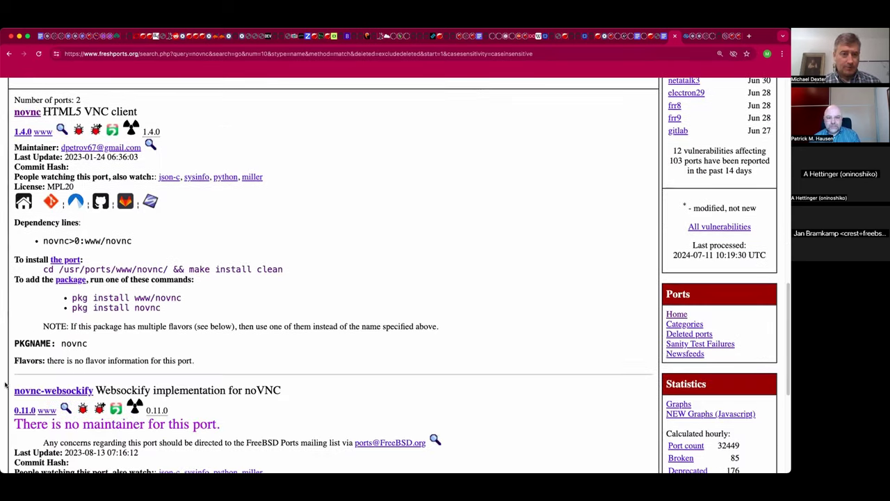
# Step: Open the www/novnc-websockify port page (version 0.11.0, no maintainer) and scroll through it
pyautogui.click(69, 393)
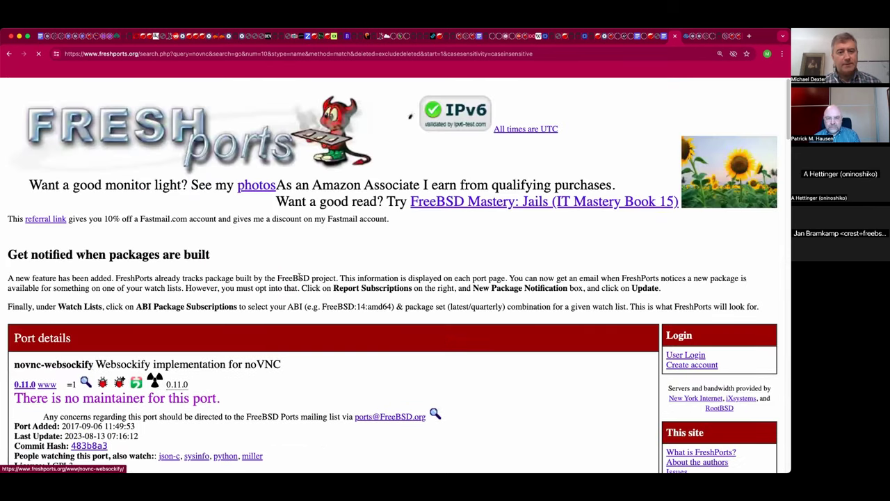
pyautogui.scroll(-1, 299, 276)
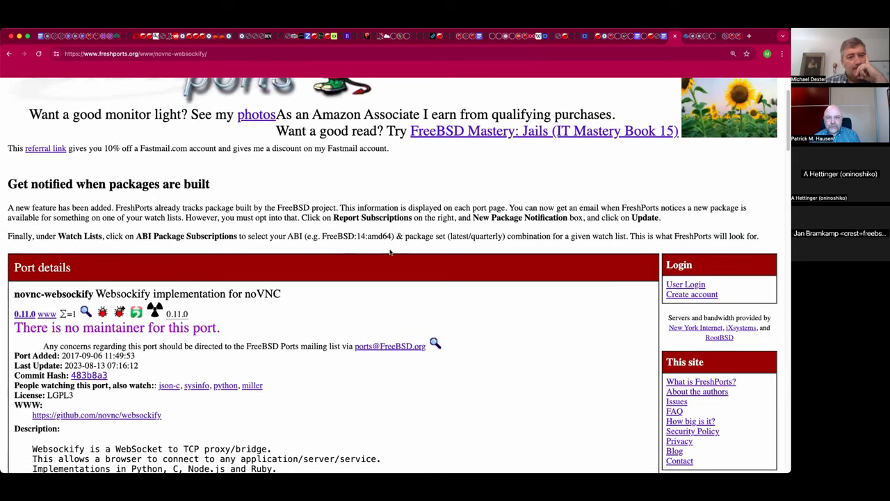
pyautogui.scroll(-1, 389, 249)
pyautogui.scroll(-1, 418, 244)
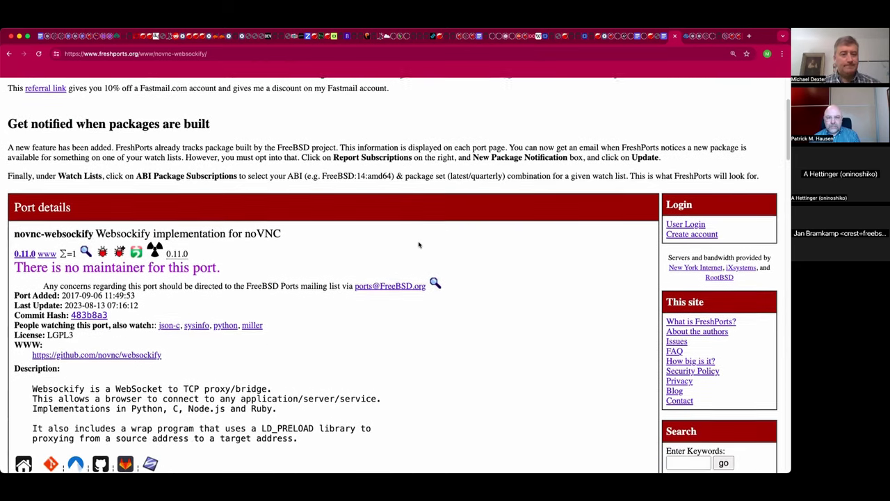
pyautogui.scroll(-2, 418, 244)
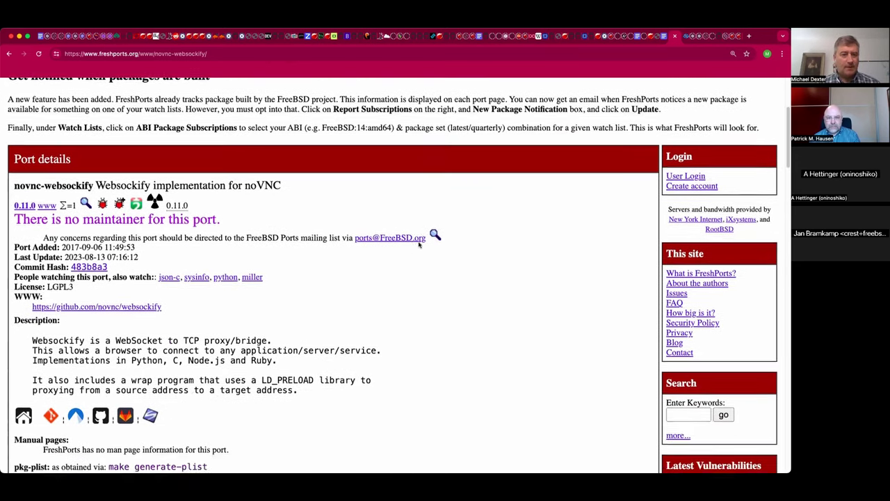
pyautogui.scroll(-1, 488, 223)
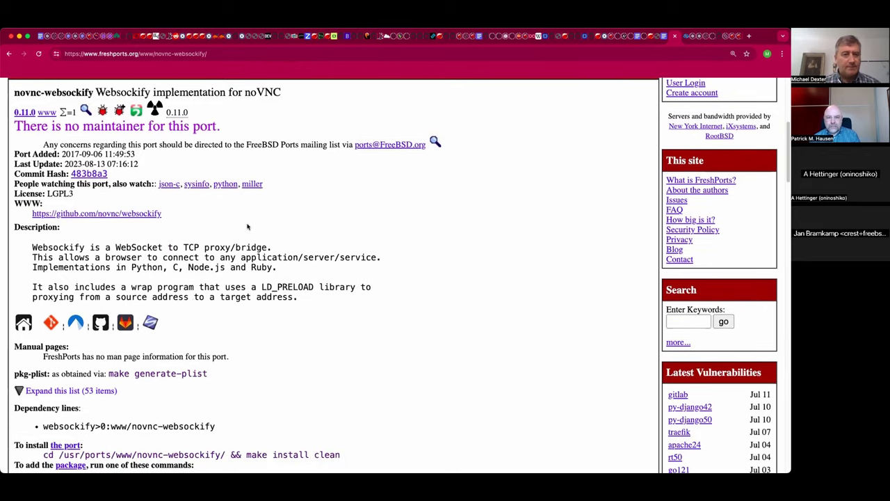
# Step: Check the websockify GitHub project in a new tab, then close that tab
pyautogui.tripleClick(152, 217)
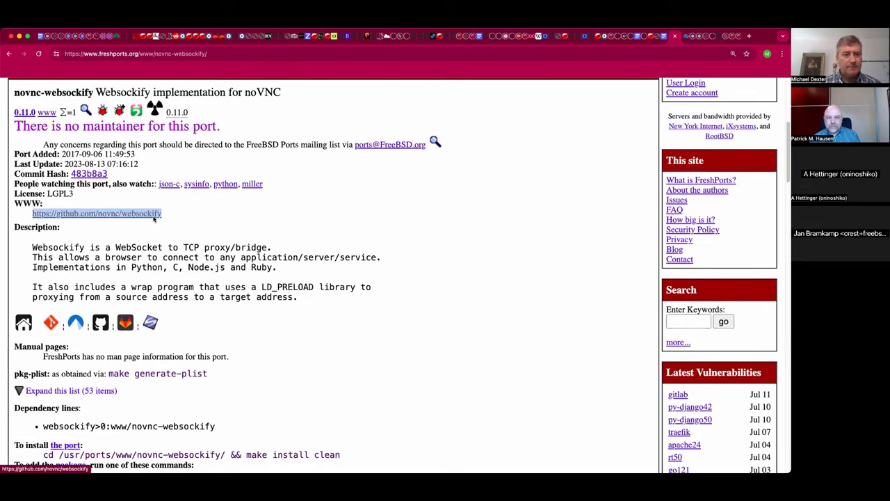
pyautogui.rightClick(153, 217)
pyautogui.click(180, 277)
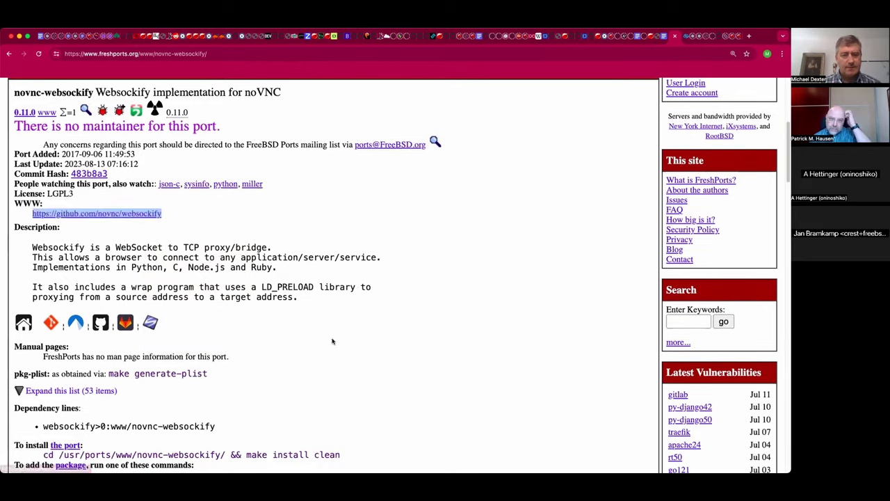
pyautogui.scroll(-2, 332, 341)
pyautogui.hotkey('ctrl', 'Tab')
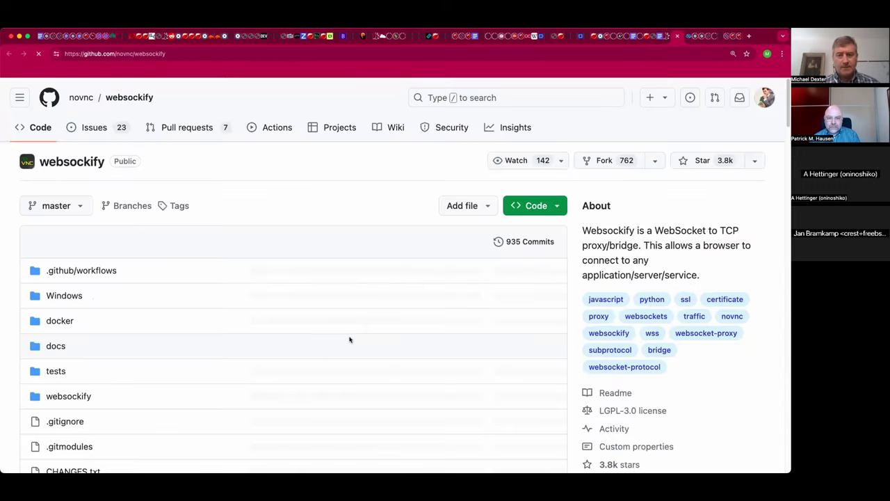
pyautogui.scroll(-1, 350, 340)
pyautogui.scroll(-1, 350, 339)
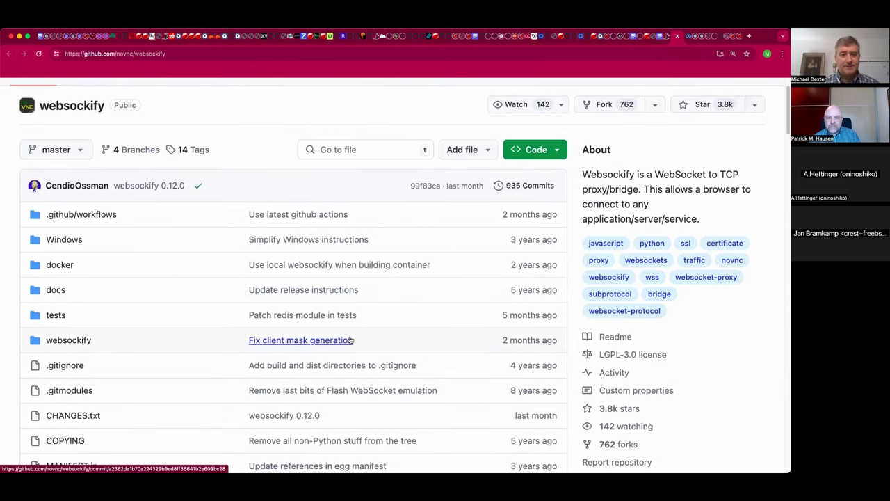
pyautogui.press('super+w')
# Step: Select the novnc-websockify page address and switch to the call notes document
pyautogui.press('super+l')
pyautogui.press('super+c')
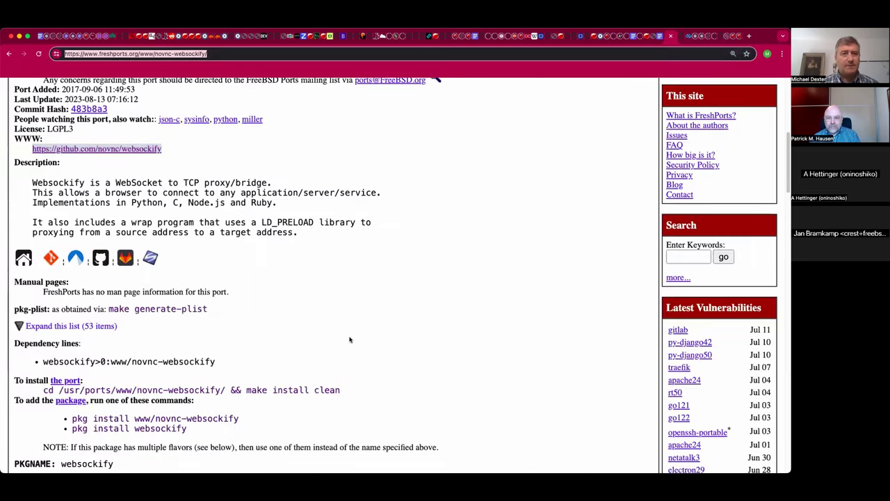
pyautogui.hotkey('ctrl', 'Tab')
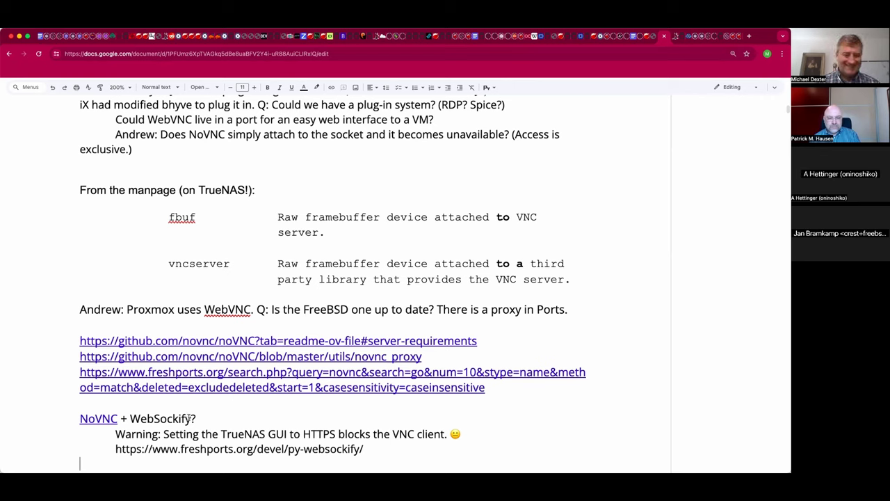
# Step: Scroll the call notes down and back up around the Quiz ideas line
pyautogui.scroll(-3, 182, 418)
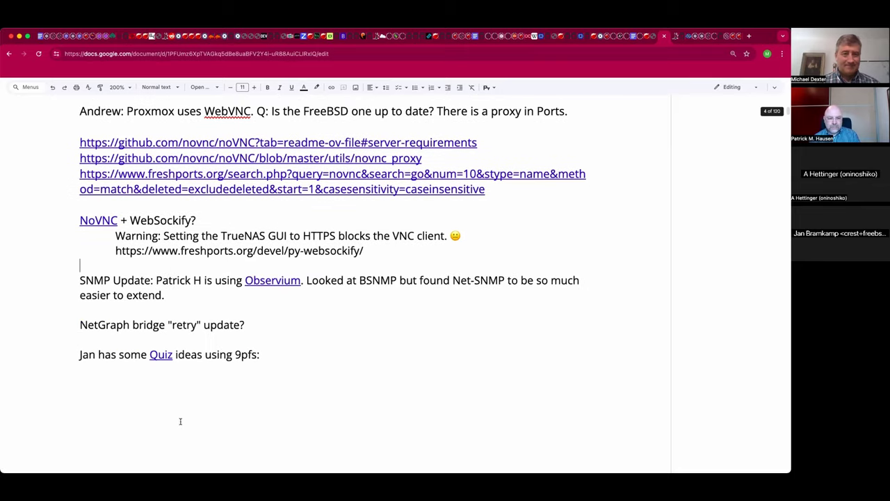
pyautogui.scroll(1, 180, 417)
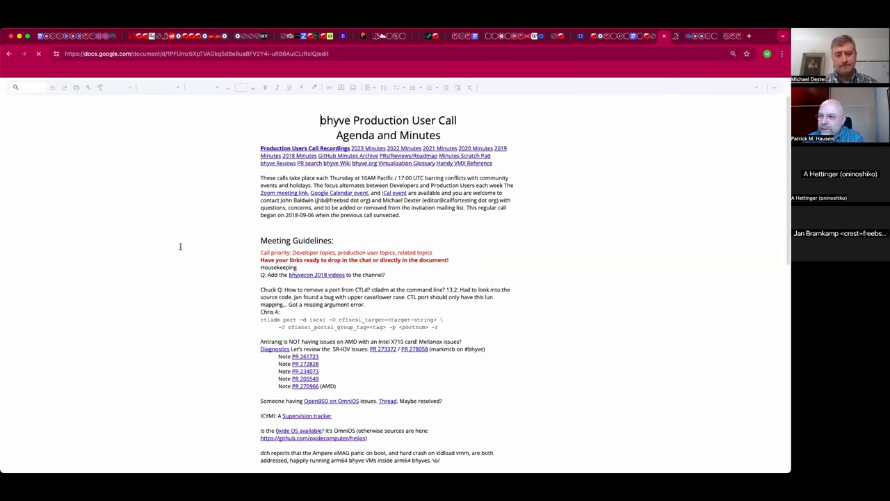
# Step: Search for 'WebSo' (no matches), scroll to the 2024-07-11 section, and zoom to 200%
pyautogui.press('super+f')
pyautogui.write('WebSo')
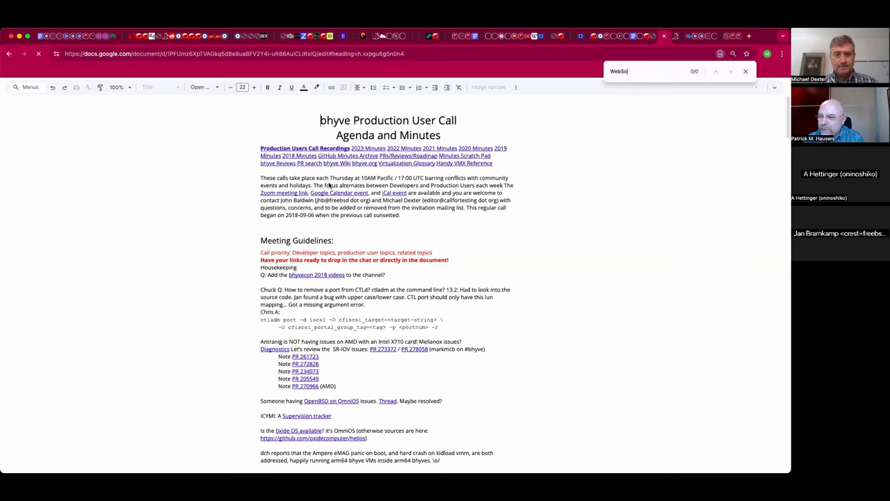
pyautogui.scroll(-2, 331, 186)
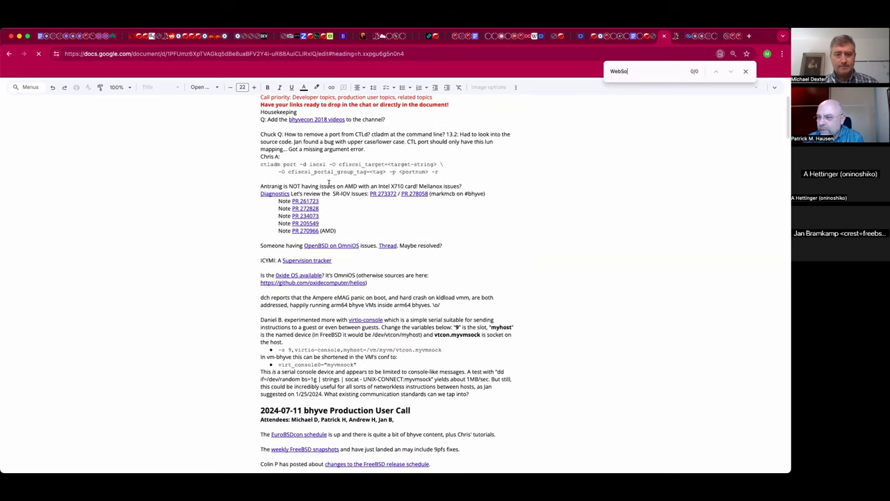
pyautogui.scroll(-2, 329, 183)
pyautogui.scroll(-2, 329, 183)
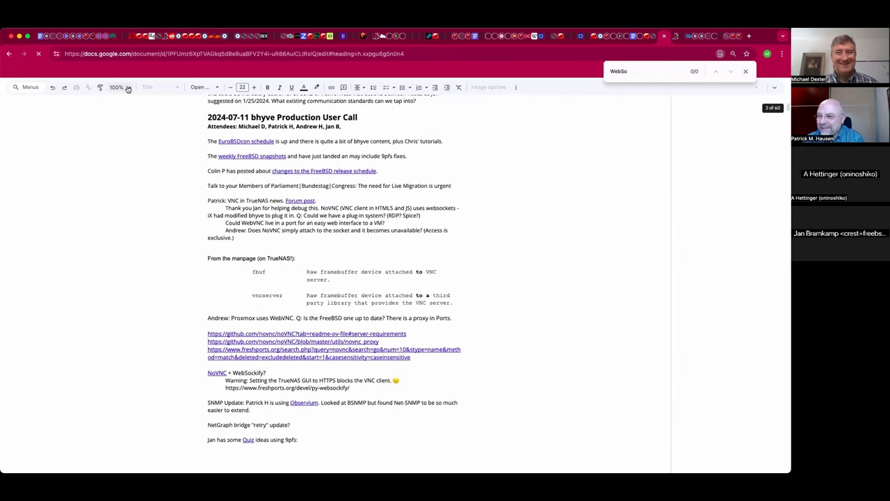
pyautogui.click(128, 89)
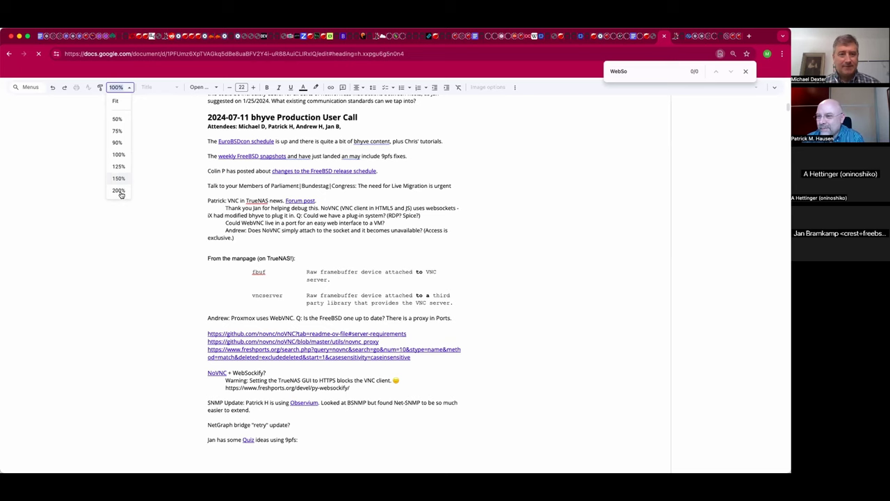
pyautogui.click(119, 190)
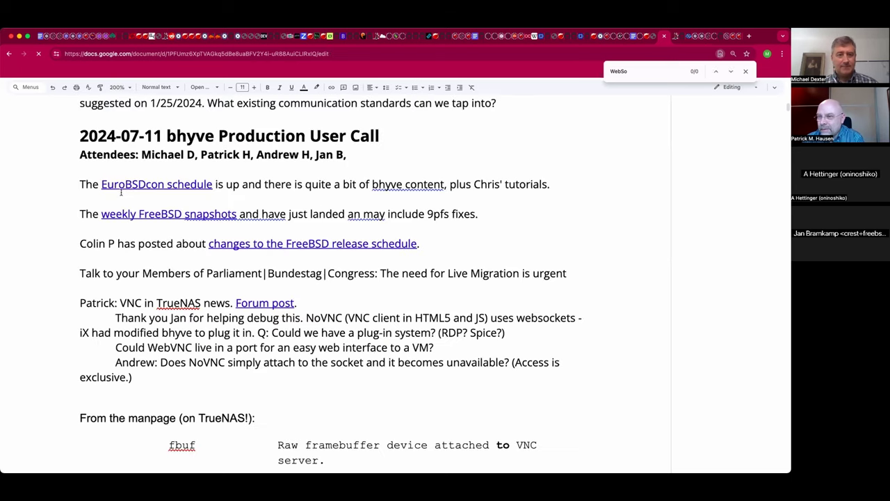
# Step: Link WebSockify in 'NoVNC + WebSockify?' to the FreshPorts www/novnc-websockify port page
pyautogui.scroll(-3, 238, 280)
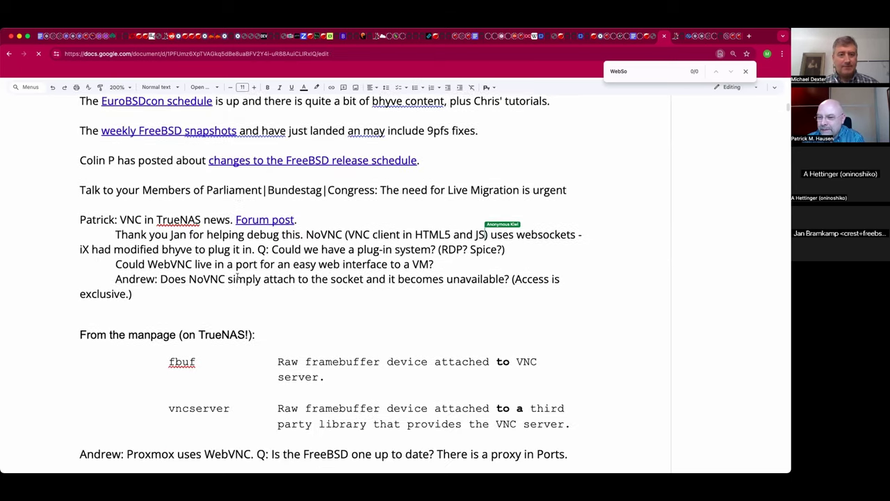
pyautogui.scroll(-8, 236, 276)
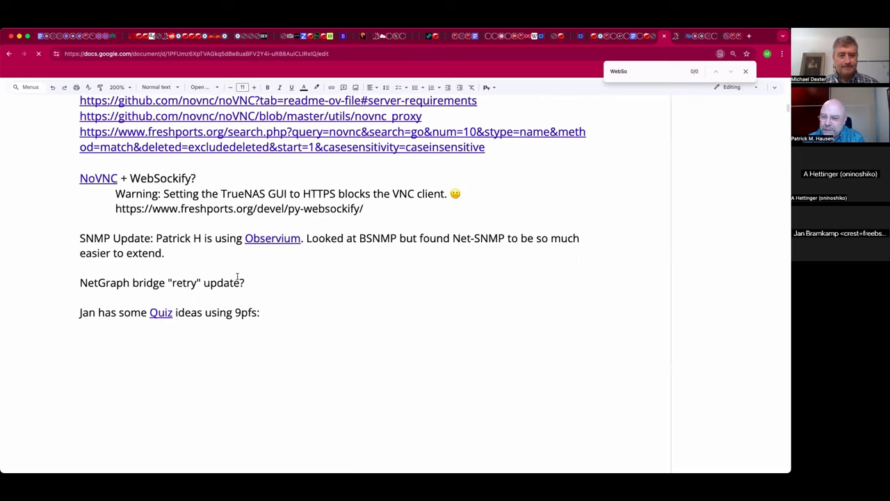
pyautogui.doubleClick(166, 179)
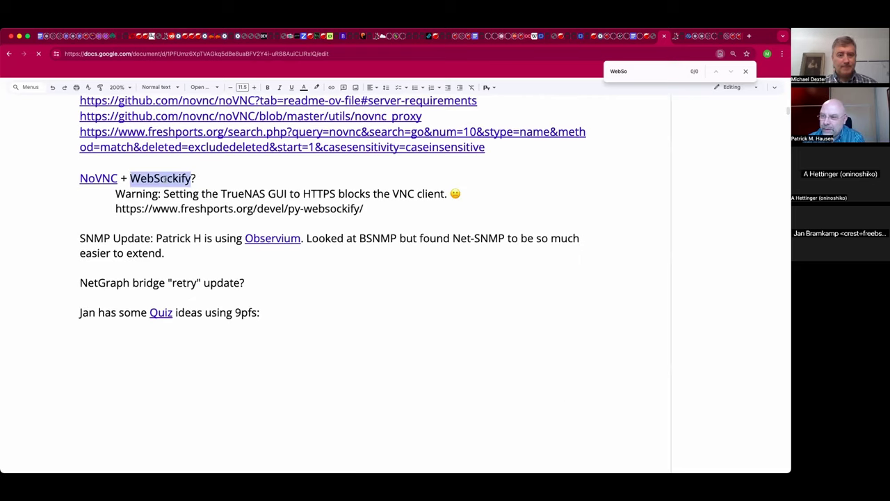
pyautogui.press('super+l')
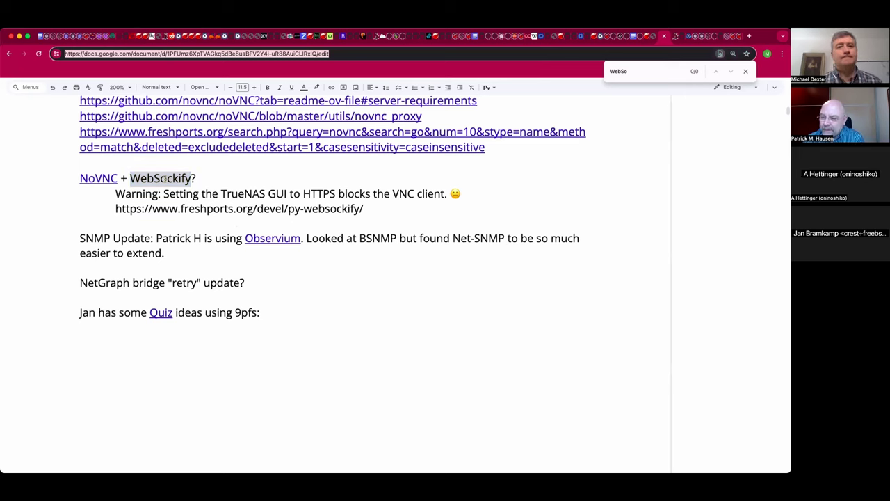
pyautogui.click(161, 178)
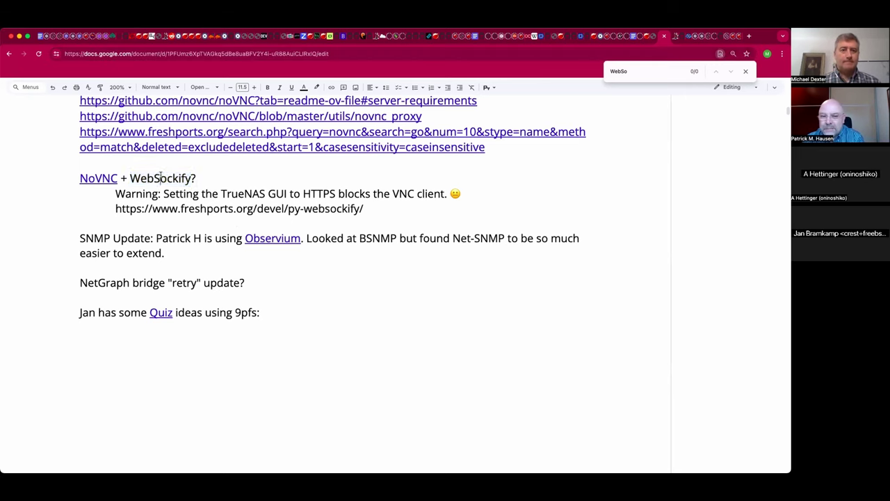
pyautogui.doubleClick(160, 178)
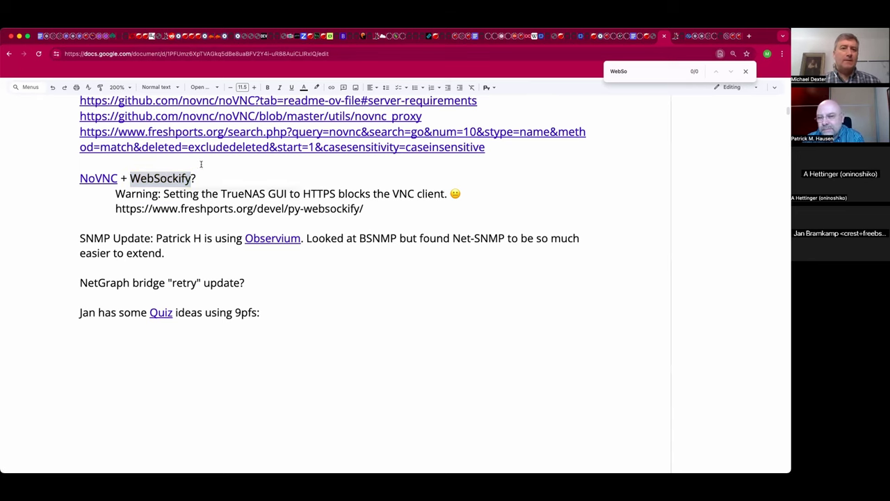
pyautogui.press('super+k')
pyautogui.press('super+v')
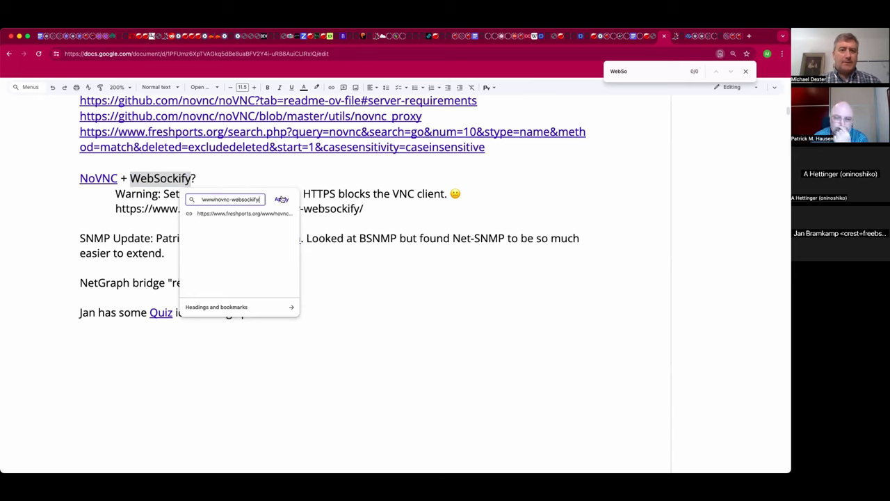
pyautogui.click(282, 200)
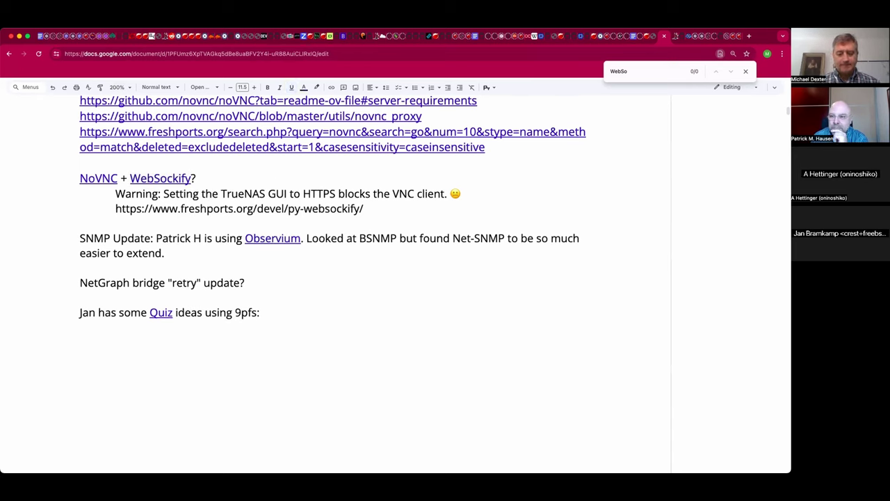
# Step: Add 'Proxy it...' after the WebSockify question and delete the py-websockify URL line
pyautogui.write('Proxy it...')
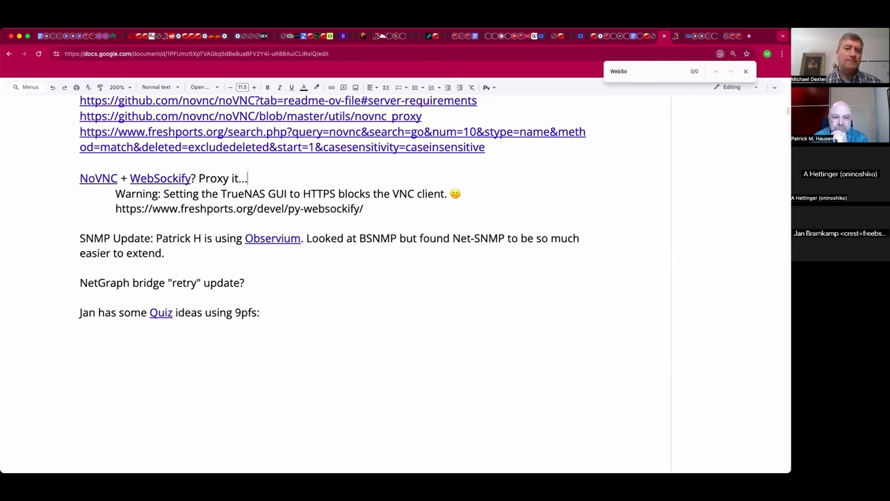
pyautogui.press('Down')
pyautogui.press('Down')
pyautogui.press('Home')
pyautogui.hotkey('shift', 'Down')
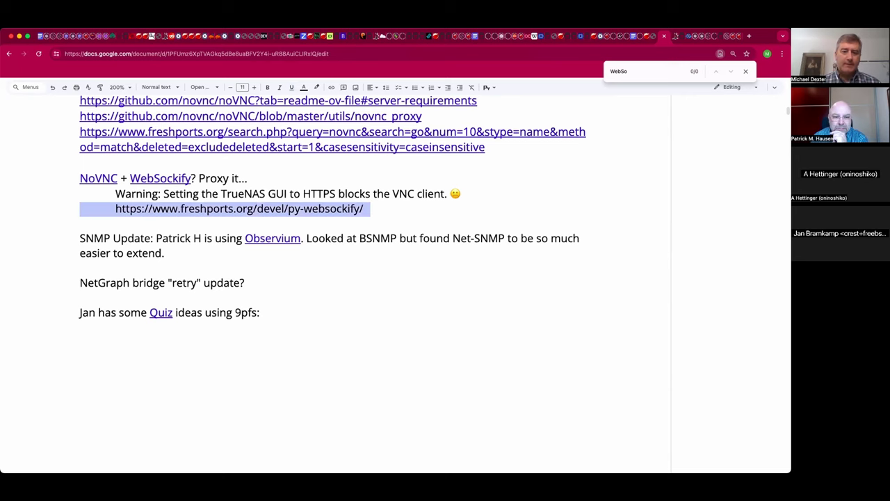
pyautogui.press('BackSpace')
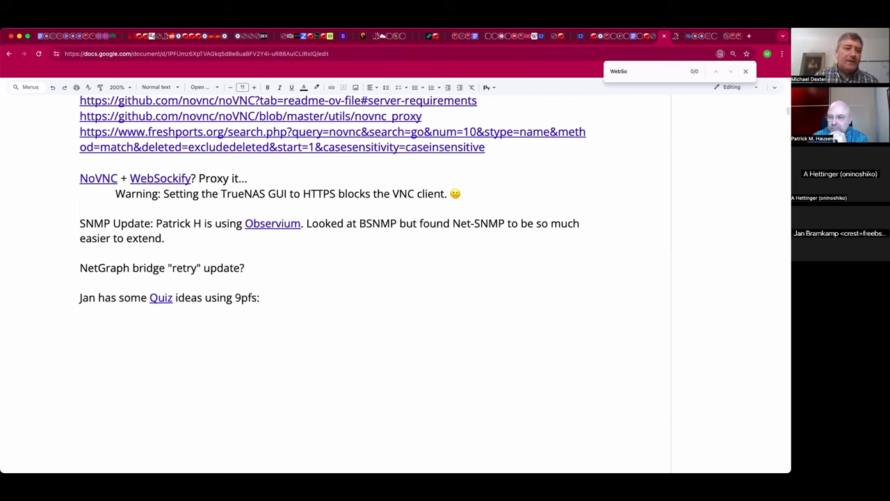
# Step: Type the indented note 'Note Apache Guac...' under the HTTPS warning, fixing the 'Not' typo
pyautogui.press('Tab')
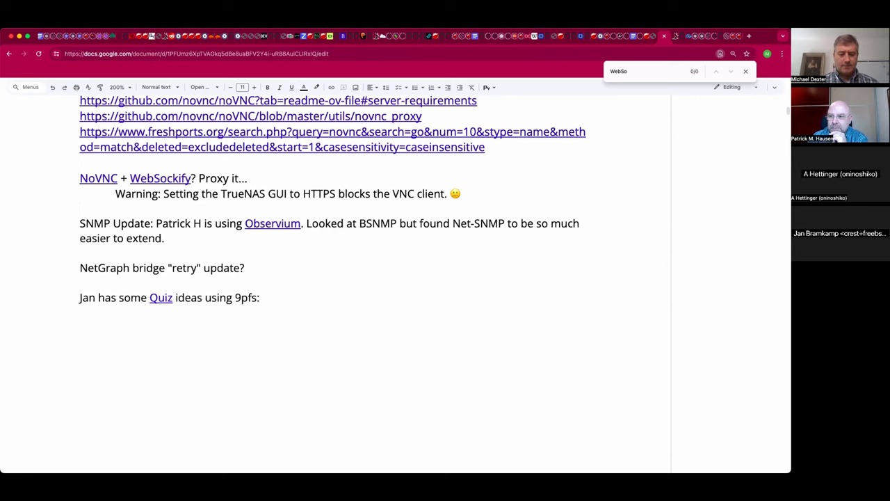
pyautogui.write('Not Apache')
pyautogui.press('Return')
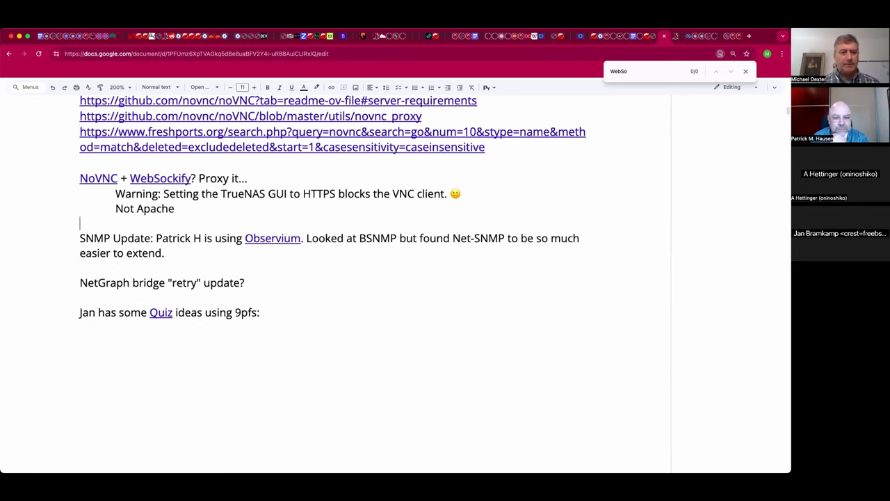
pyautogui.write('Guac.')
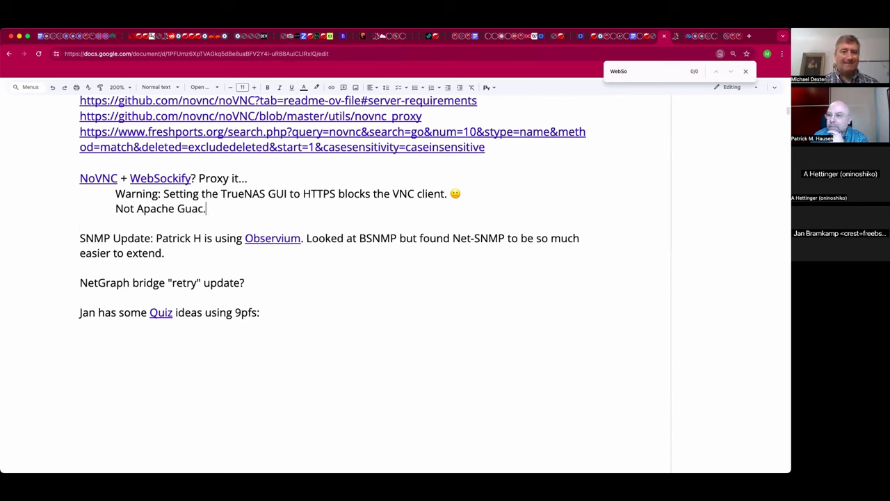
pyautogui.write('..')
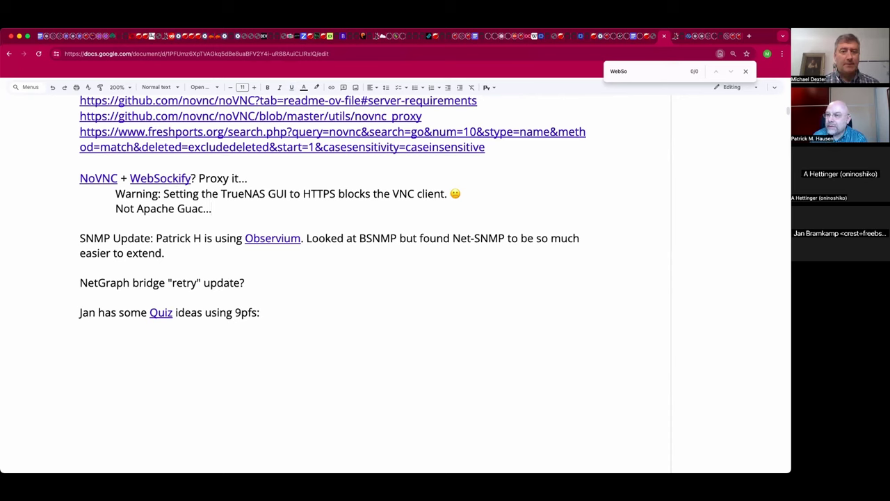
pyautogui.press('Up')
pyautogui.press('Up')
pyautogui.press('Left')
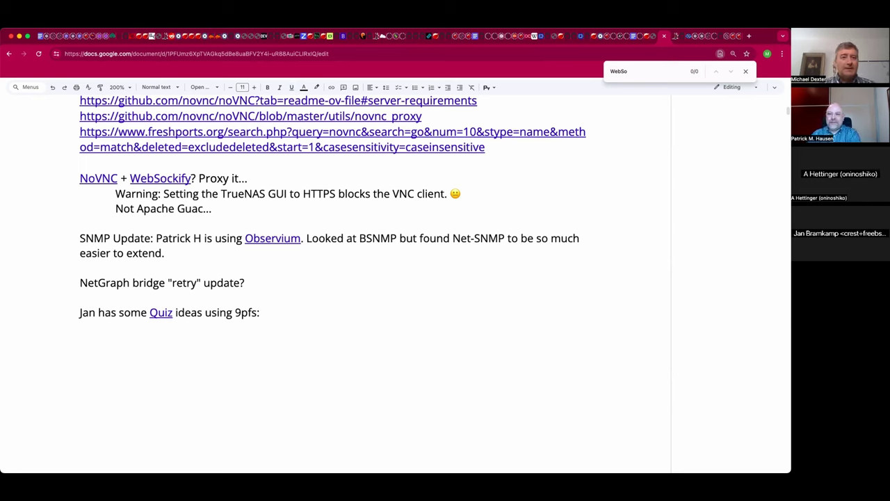
pyautogui.press('Left')
pyautogui.press('Left')
pyautogui.press('Left')
pyautogui.click(134, 208)
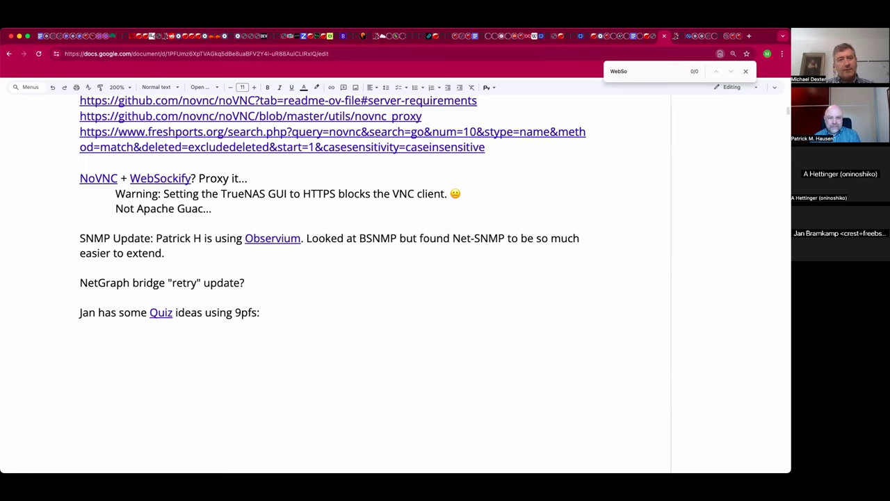
pyautogui.write('e')
pyautogui.click(80, 223)
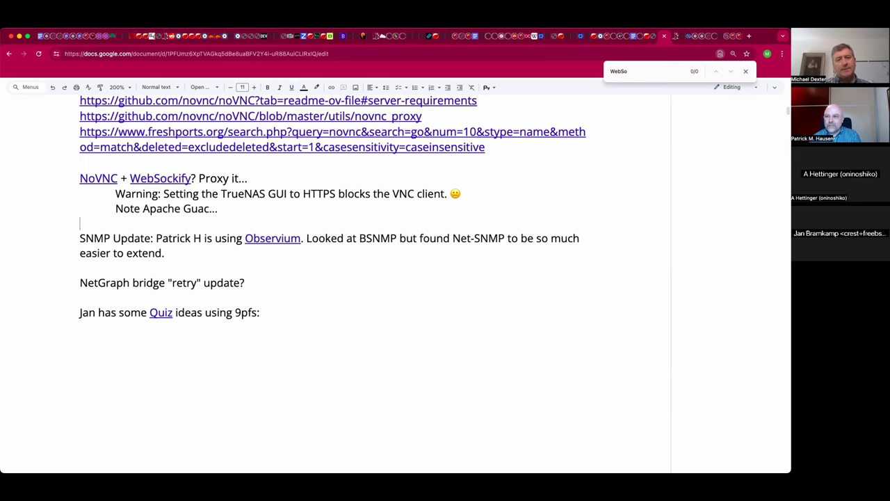
# Step: Move down past the SNMP Update paragraph to the start of the NetGraph bridge line
pyautogui.click(139, 253)
pyautogui.press('Down')
pyautogui.press('Left')
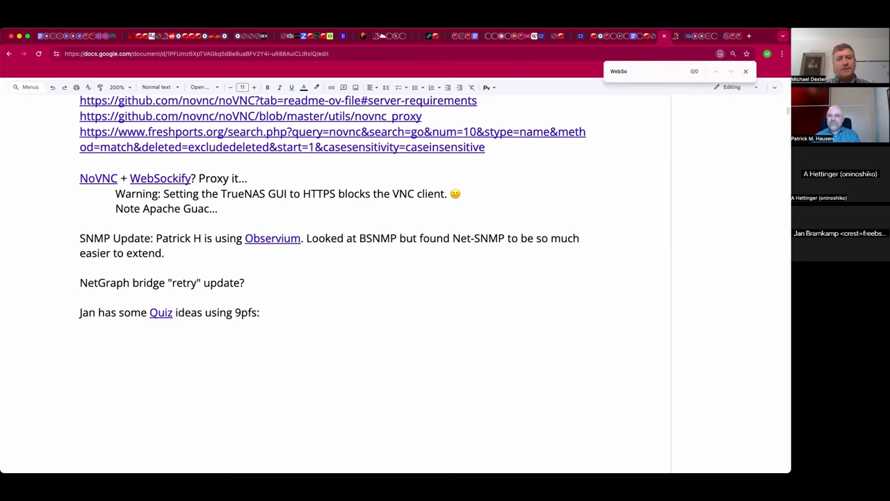
pyautogui.click(80, 268)
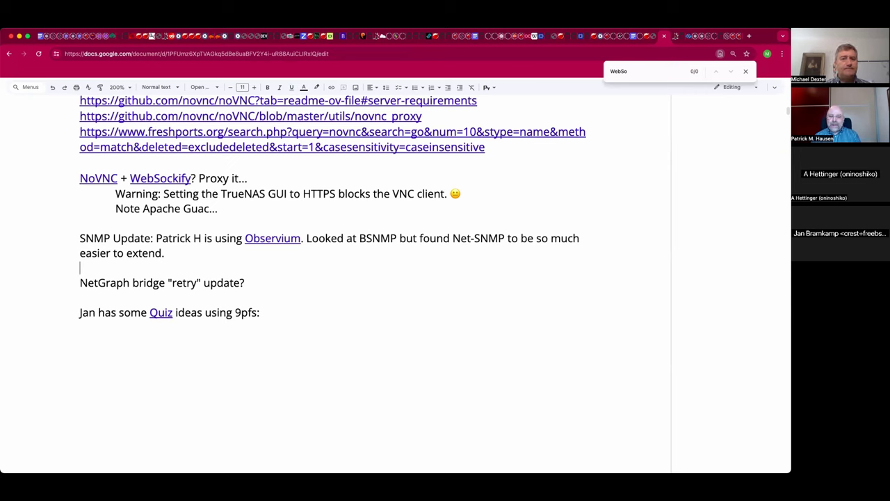
pyautogui.click(80, 282)
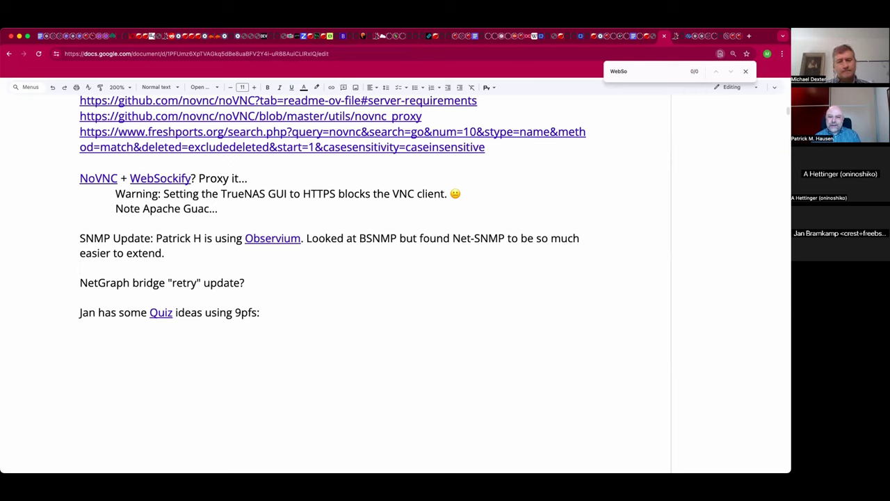
# Step: Close the 'WebSo' Find bar, leaving the cursor at the end of the SNMP Update paragraph
pyautogui.click(165, 253)
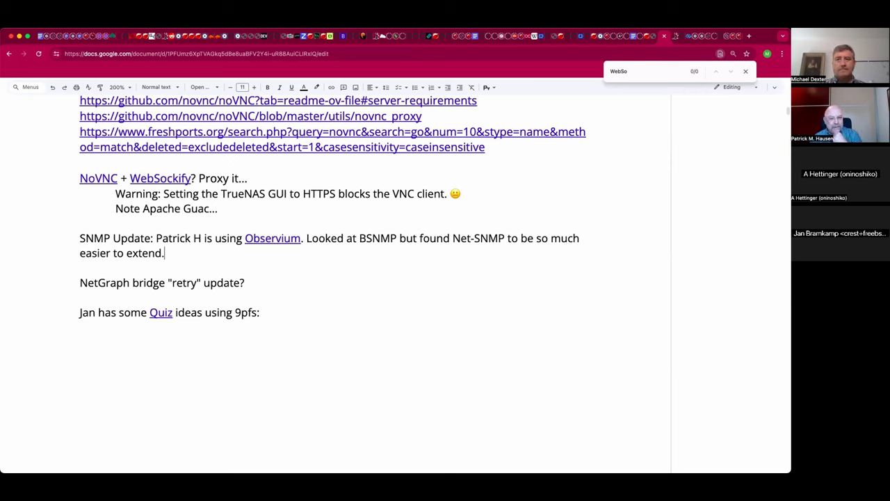
pyautogui.click(746, 71)
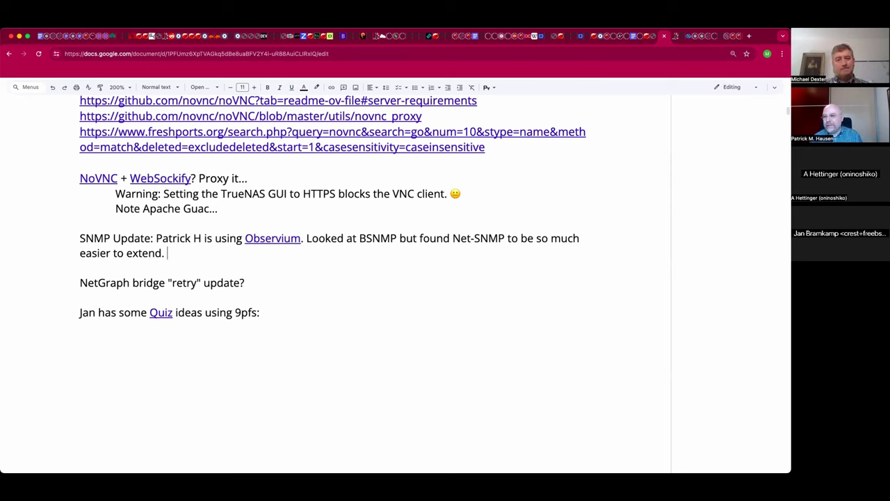
# Step: Append a participant's remark 'Heard BSNMP is a bit memory hungry.' to the SNMP Update paragraph
pyautogui.write('Michael: ')
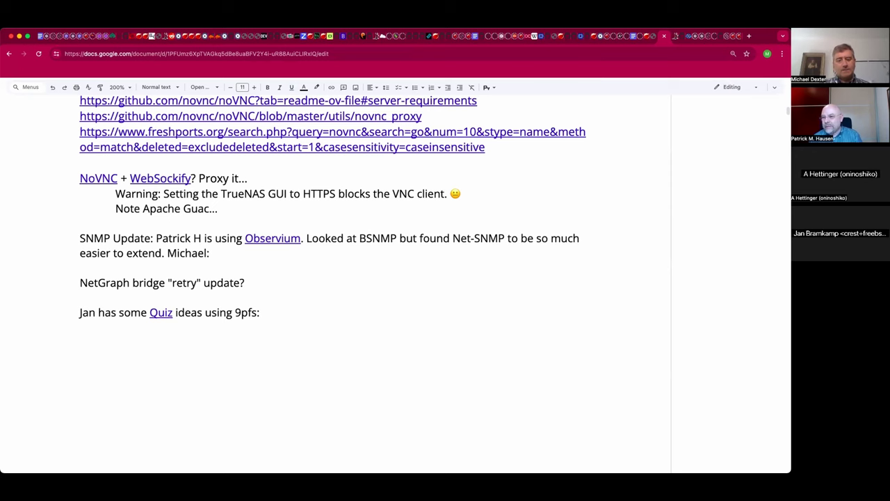
pyautogui.write('Heard BS')
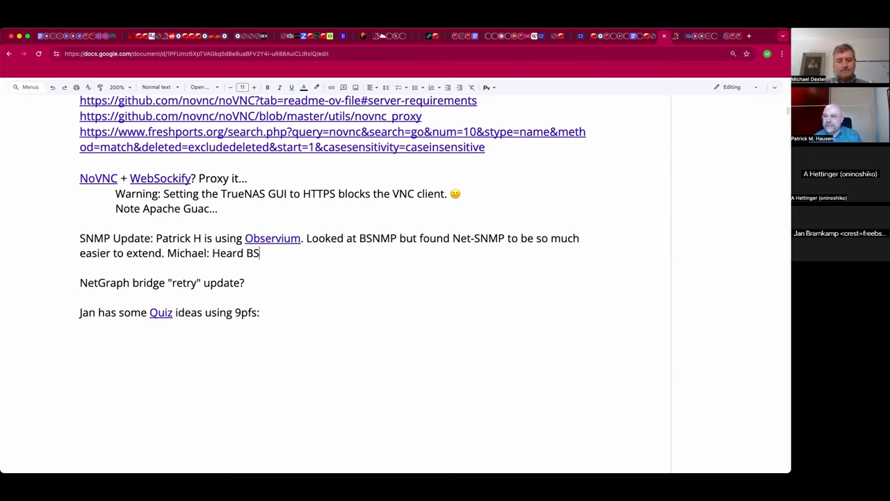
pyautogui.write('NMP is ')
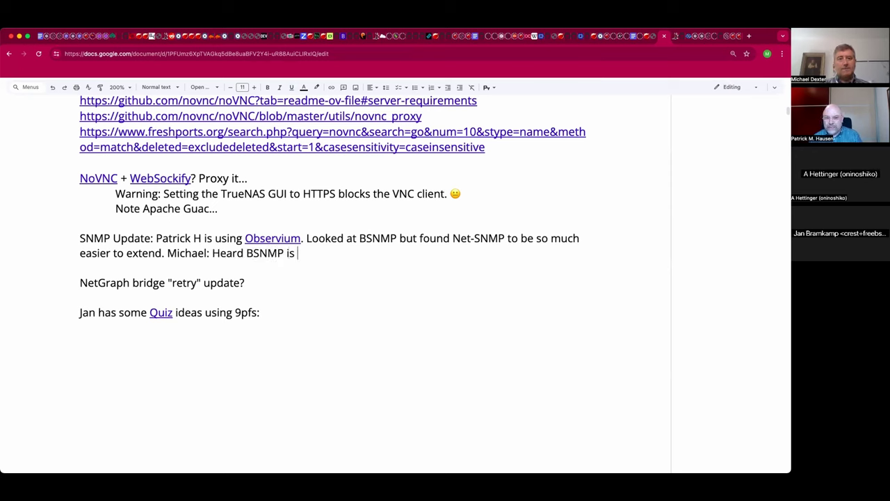
pyautogui.write('a bit me')
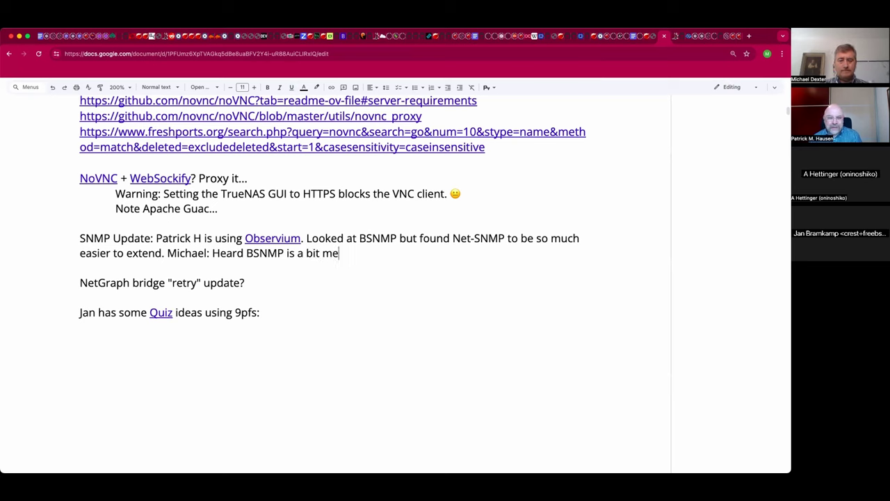
pyautogui.write('mory hungry.')
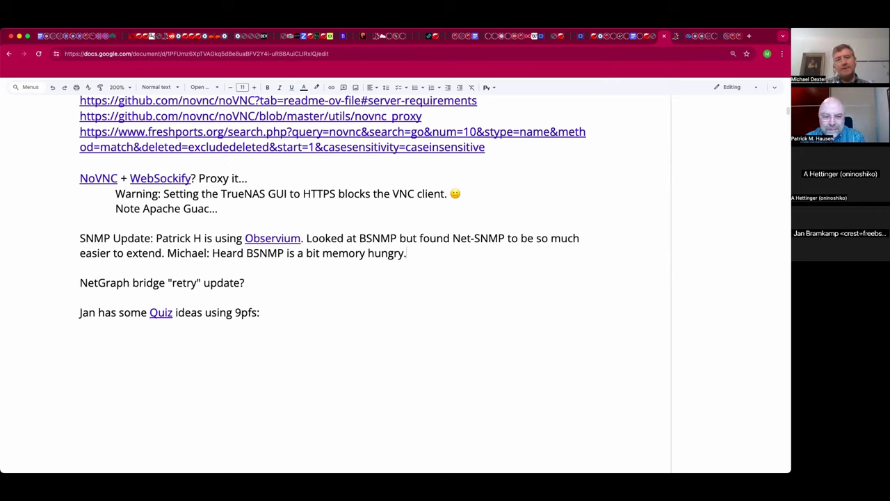
pyautogui.write('5')
pyautogui.press('BackSpace')
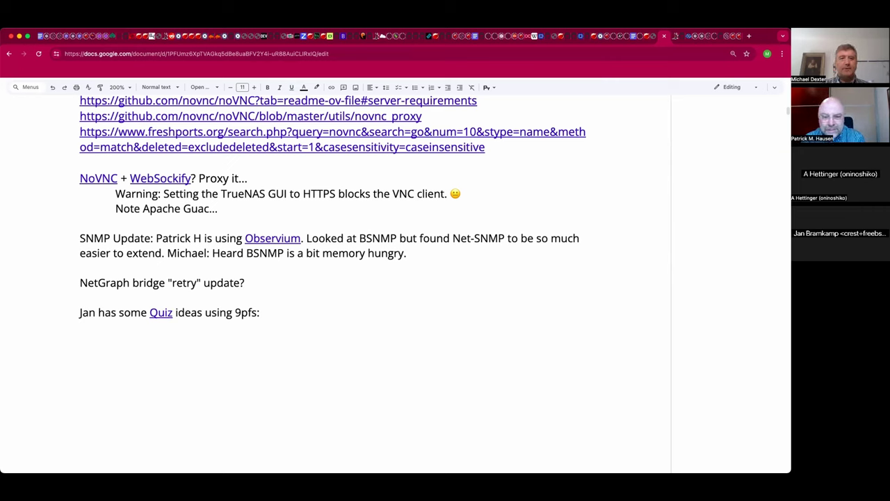
# Step: Restore the deleted NetGraph bridge line and add blank lines beneath the 9pfs Quiz ideas note
pyautogui.click(80, 268)
pyautogui.click(80, 282)
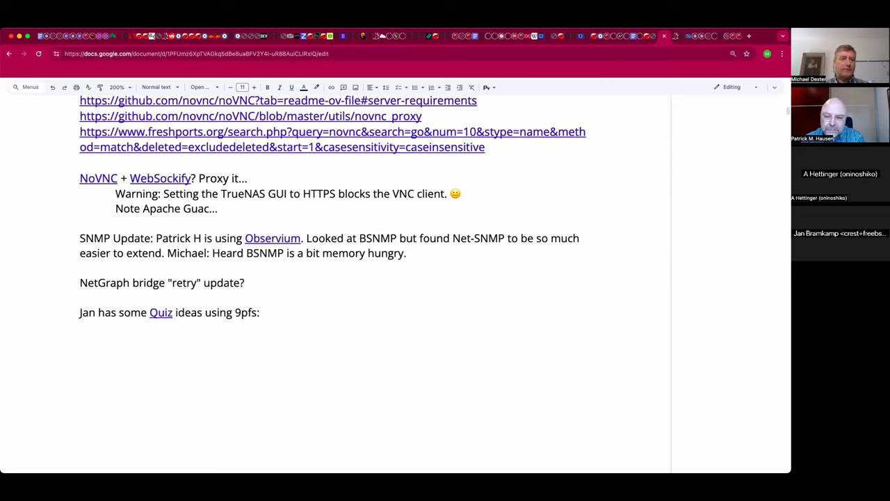
pyautogui.click(80, 297)
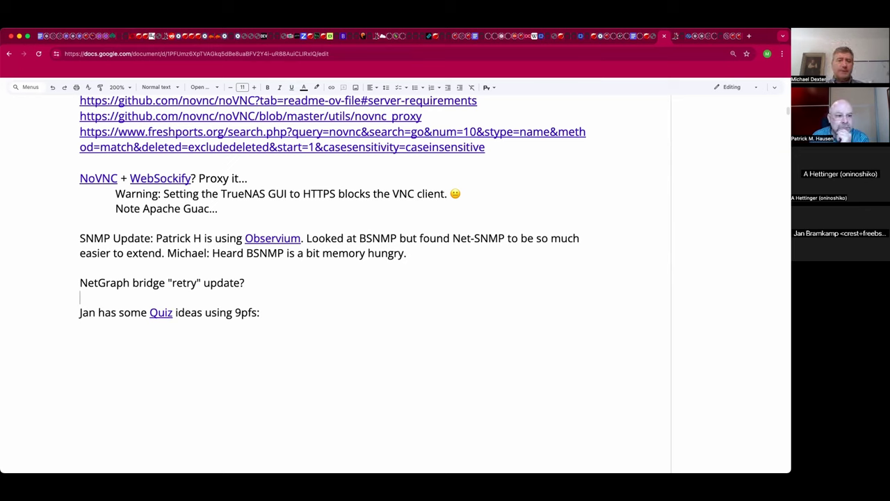
pyautogui.press('Up')
pyautogui.hotkey('shift', 'Down')
pyautogui.press('BackSpace')
pyautogui.press('Down')
pyautogui.press('Down')
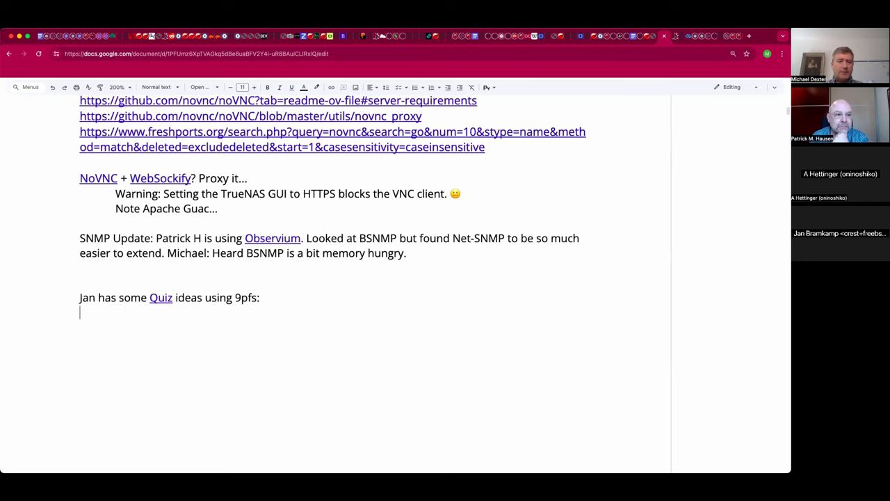
pyautogui.hotkey('ctrl', 'z')
pyautogui.click(80, 297)
pyautogui.press('BackSpace')
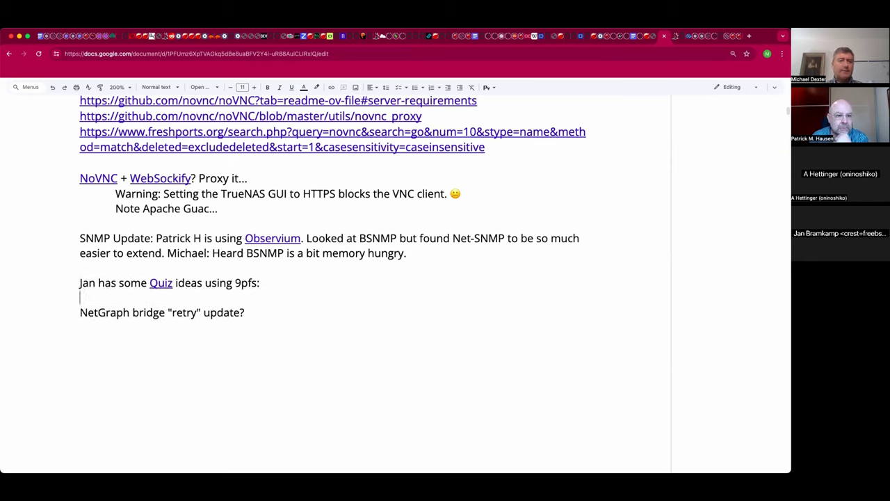
pyautogui.press('Return')
pyautogui.press('Return')
pyautogui.click(80, 312)
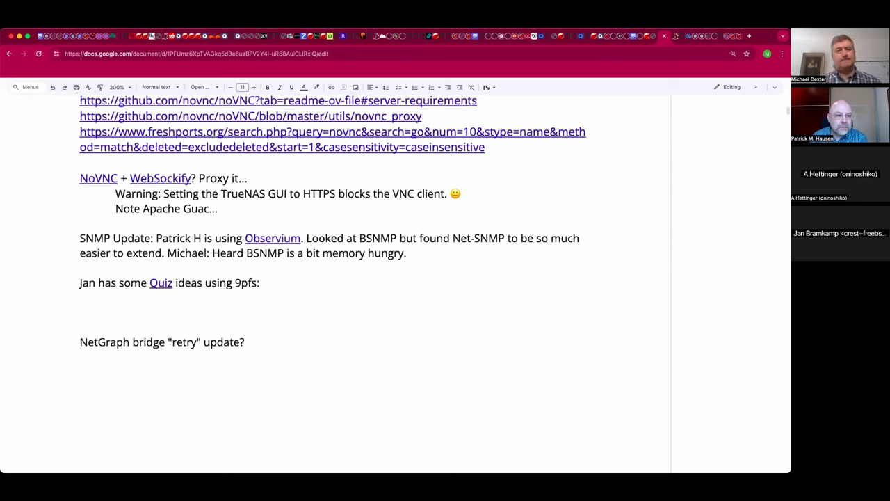
# Step: Select the attendee's iPerf/Netgraph TX queue note and bullets in the 2024-07-09 Jail/Zones minutes
pyautogui.click(41, 38)
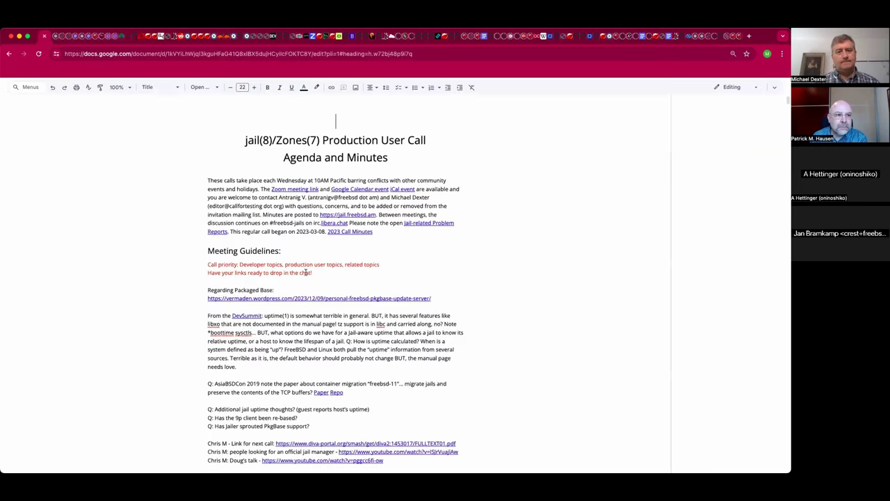
pyautogui.scroll(-5, 303, 272)
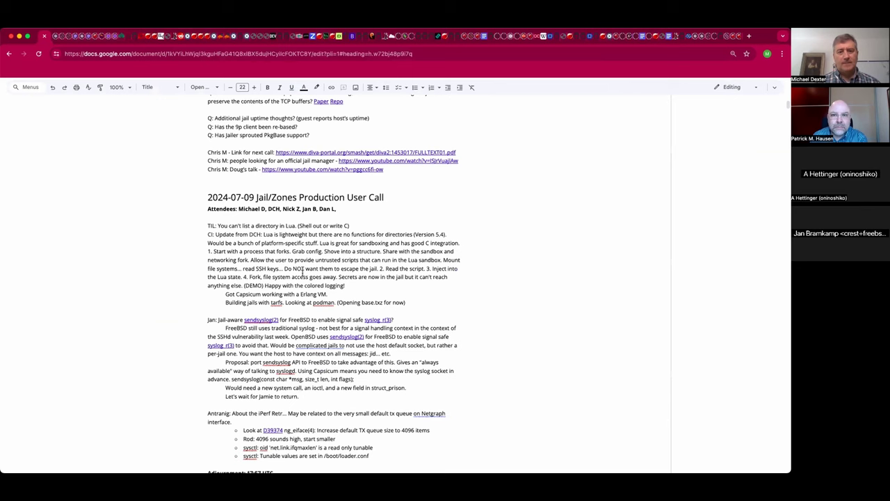
pyautogui.scroll(-1, 303, 273)
pyautogui.scroll(-2, 300, 274)
pyautogui.scroll(-3, 300, 274)
pyautogui.scroll(-3, 300, 274)
pyautogui.scroll(-1, 301, 273)
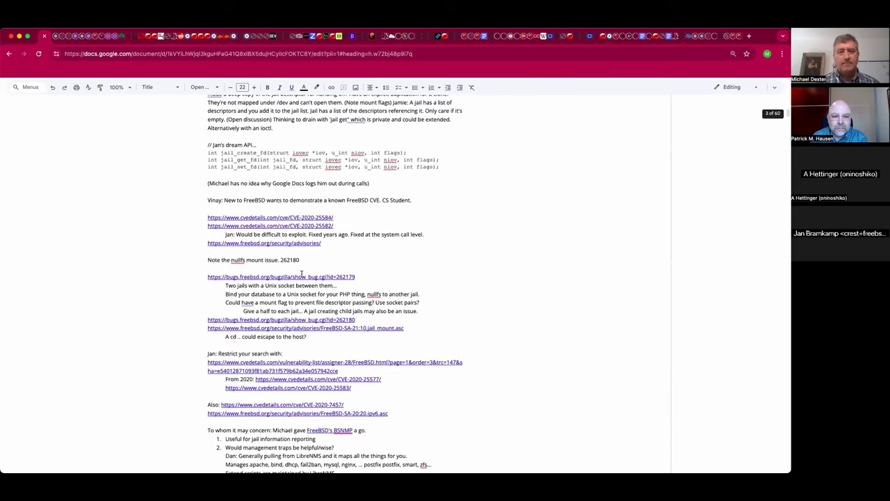
pyautogui.scroll(-1, 302, 273)
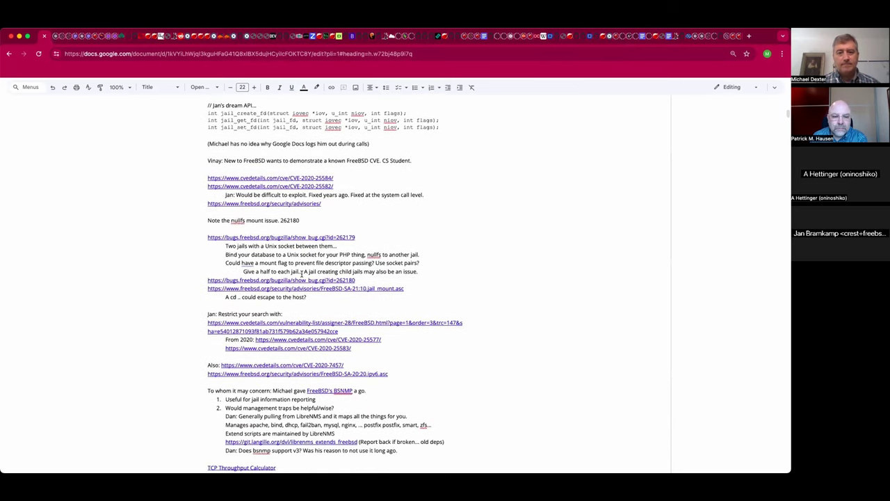
pyautogui.scroll(-1, 301, 274)
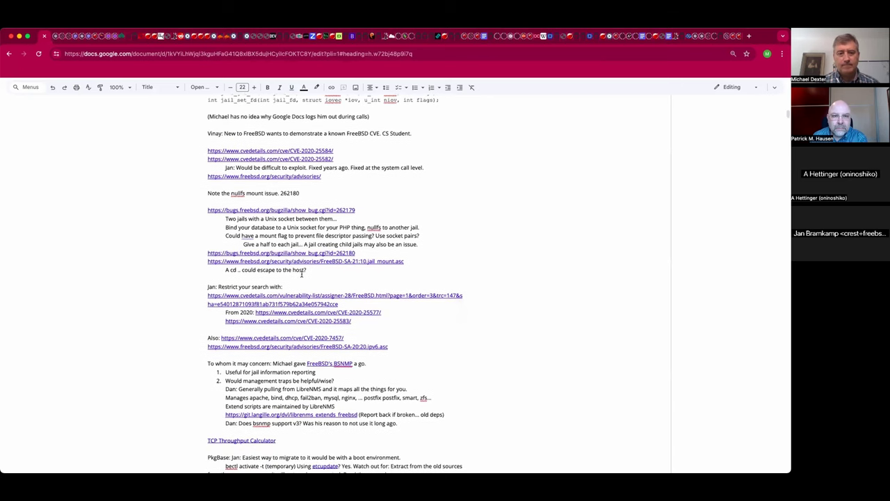
pyautogui.scroll(-2, 301, 274)
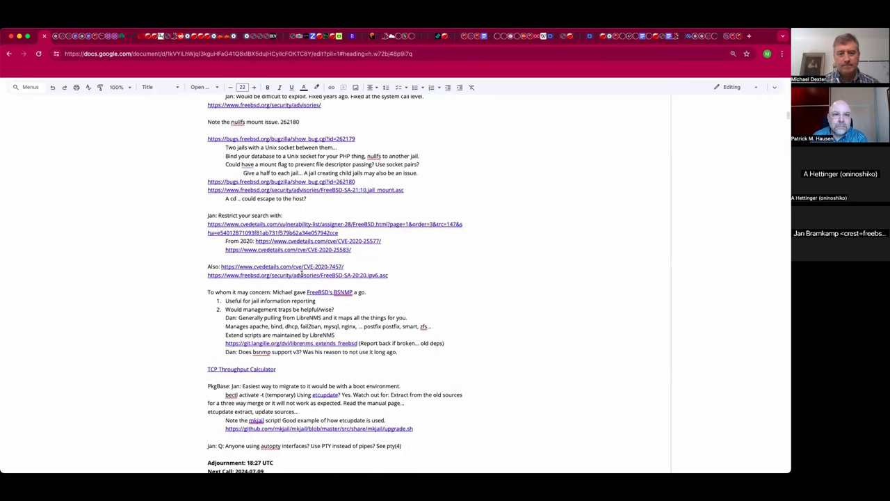
pyautogui.scroll(12, 310, 266)
pyautogui.scroll(10, 310, 267)
pyautogui.scroll(1, 310, 267)
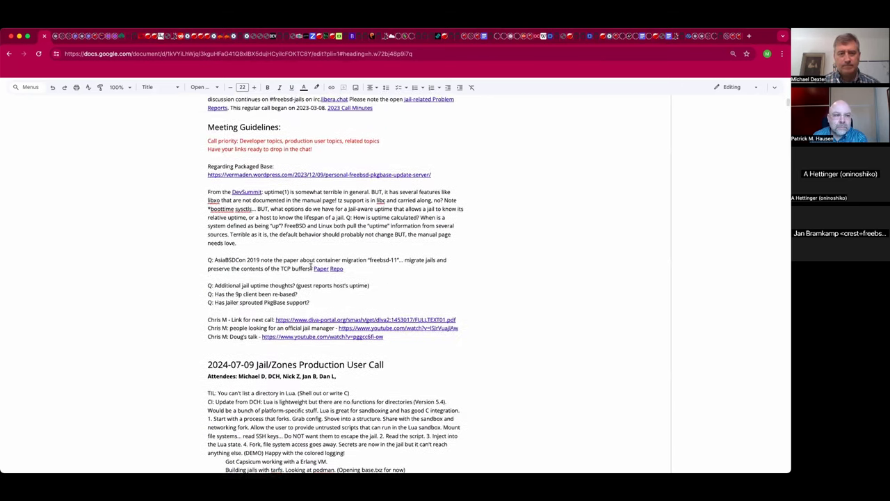
pyautogui.scroll(-7, 310, 267)
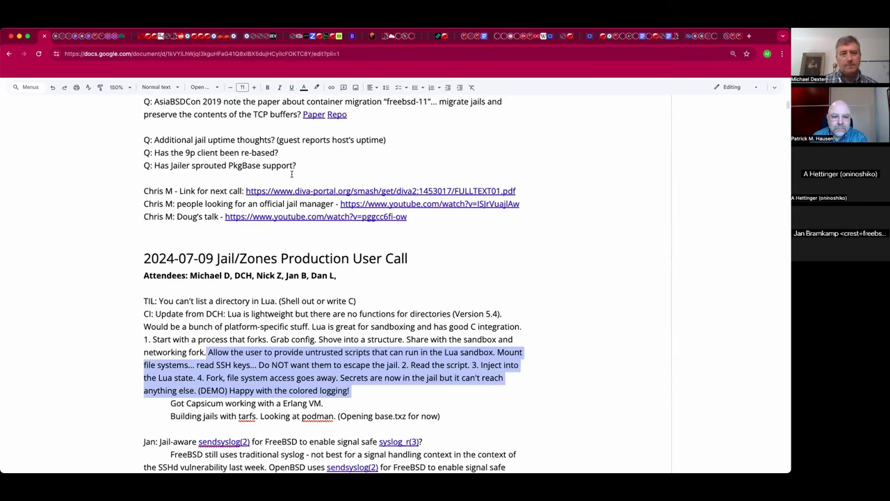
pyautogui.scroll(3, 201, 188)
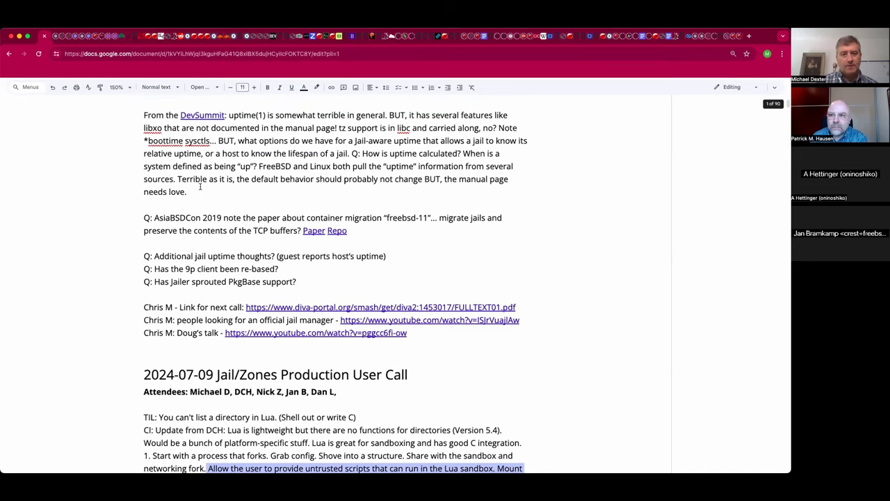
pyautogui.scroll(-5, 201, 188)
pyautogui.scroll(-7, 200, 184)
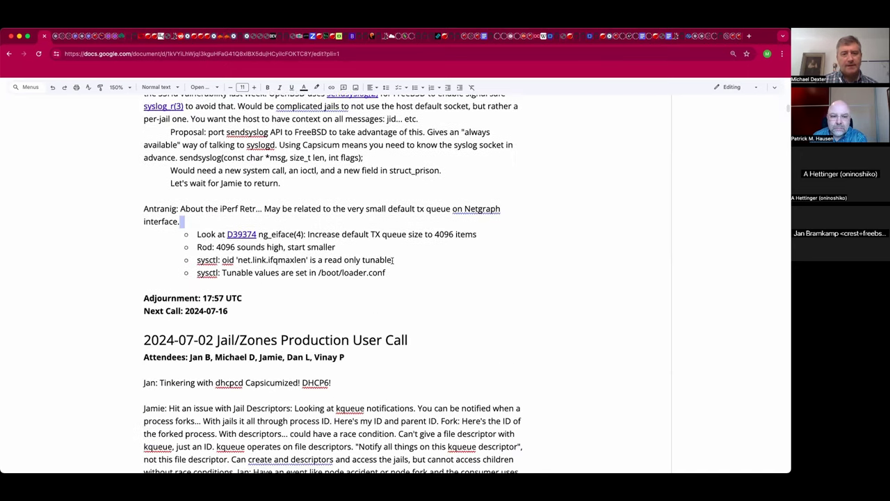
pyautogui.moveTo(403, 273); pyautogui.dragTo(139, 207)
pyautogui.hotkey('ctrl', 'c')
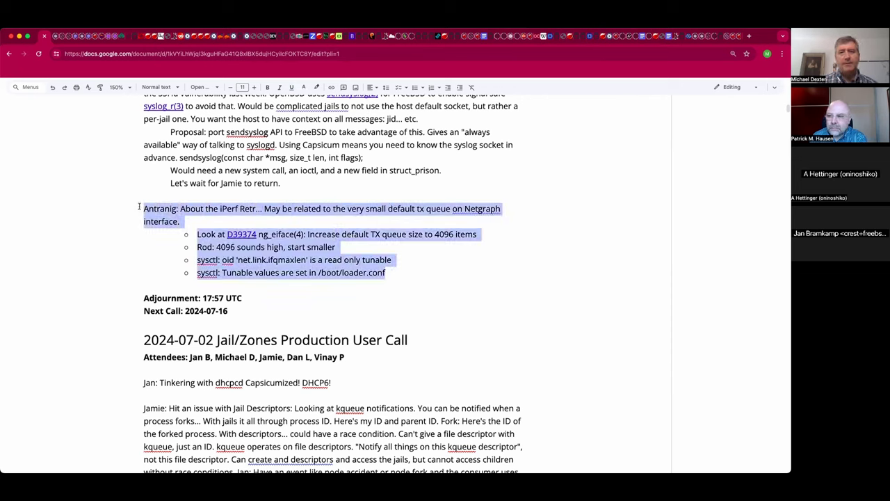
# Step: Paste the iPerf note and its four bullets under the NetGraph bridge line, removing the blank line
pyautogui.click(668, 36)
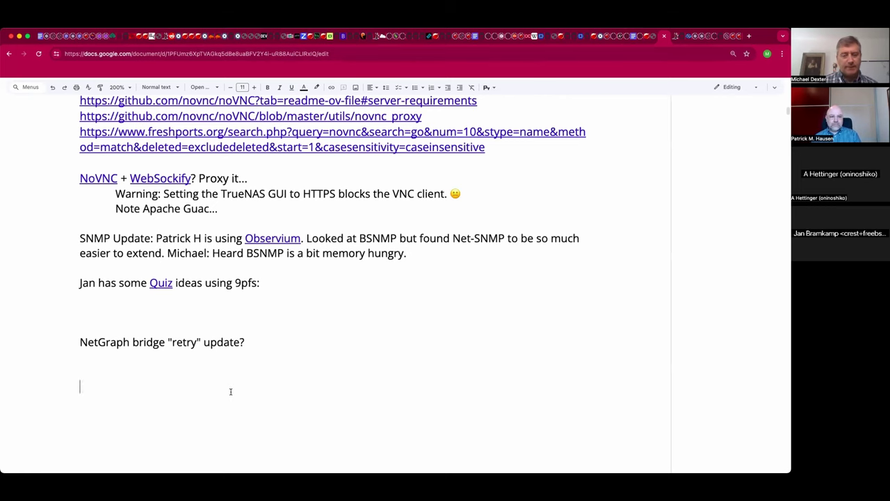
pyautogui.hotkey('ctrl', 'v')
pyautogui.click(236, 360)
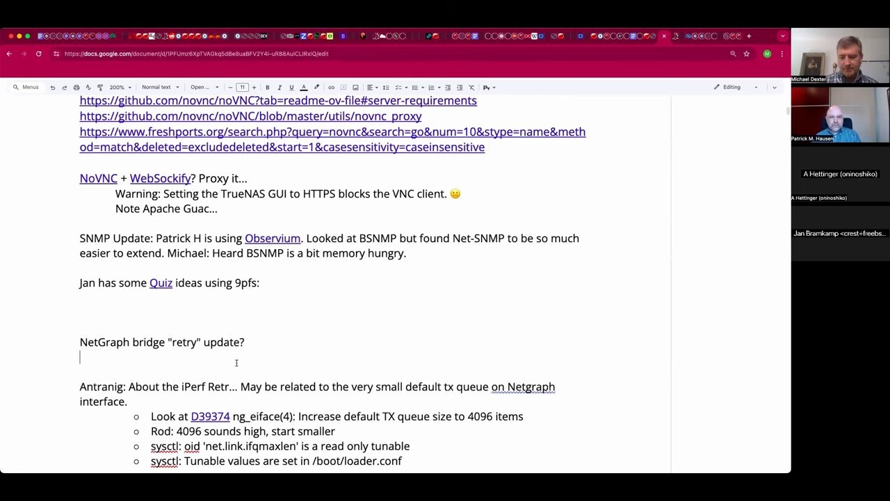
pyautogui.press('BackSpace')
pyautogui.press('Up')
pyautogui.press('Up')
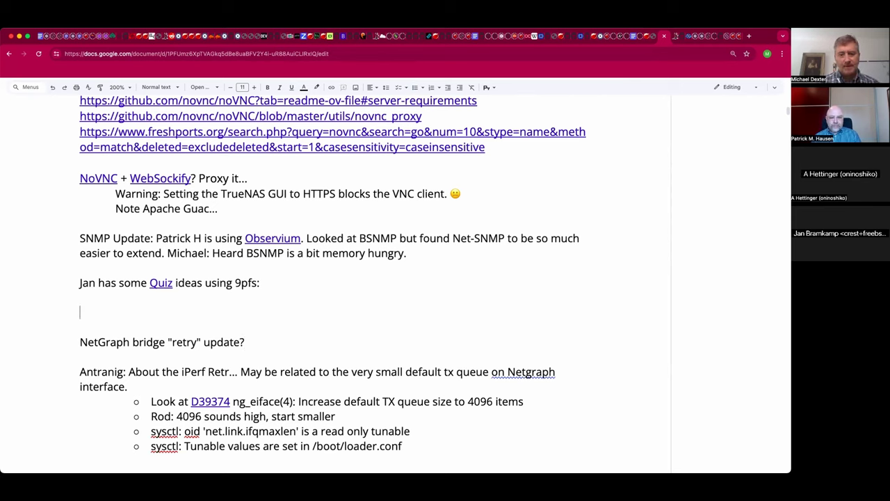
# Step: Move the Quiz ideas line below the last sysctl bullet and clear leftover blank lines
pyautogui.click(241, 282)
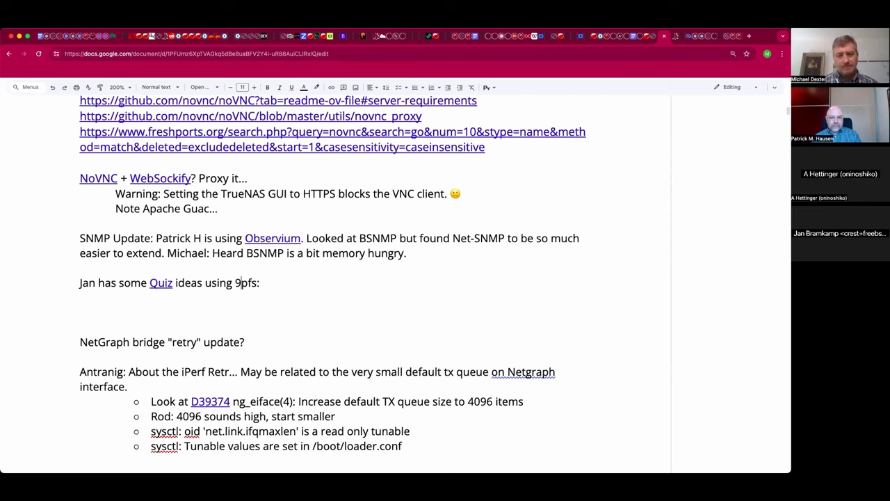
pyautogui.hotkey('shift', 'Down')
pyautogui.press('super+c')
pyautogui.press('BackSpace')
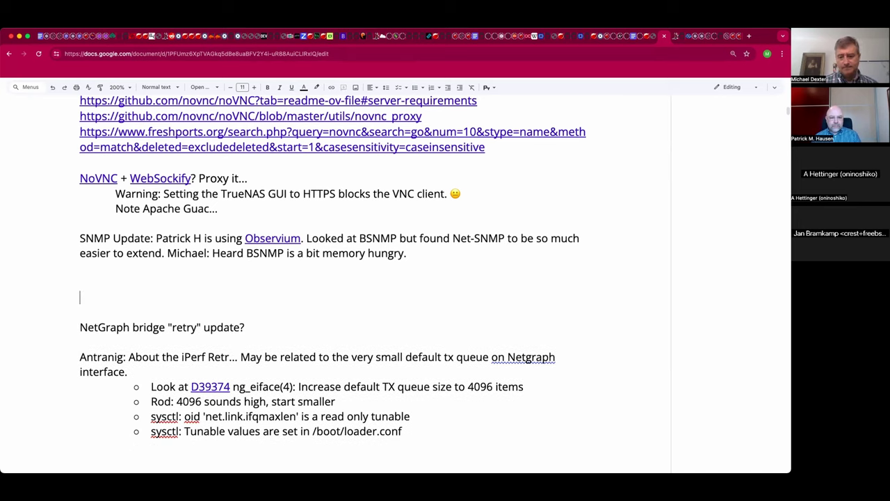
pyautogui.press('Delete')
pyautogui.press('BackSpace')
pyautogui.press('BackSpace')
pyautogui.press('Down')
pyautogui.press('Down')
pyautogui.press('Down')
pyautogui.press('Down')
pyautogui.press('Down')
pyautogui.press('Down')
pyautogui.press('Down')
pyautogui.press('Down')
pyautogui.press('Down')
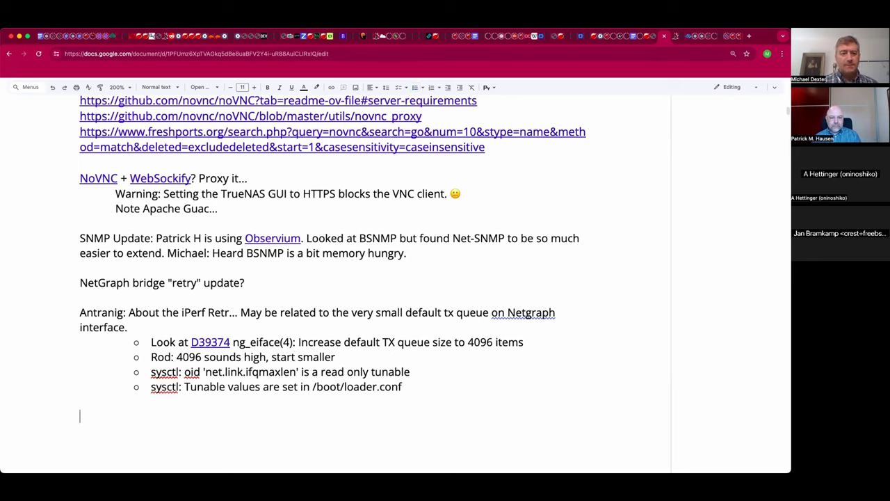
pyautogui.press('super+v')
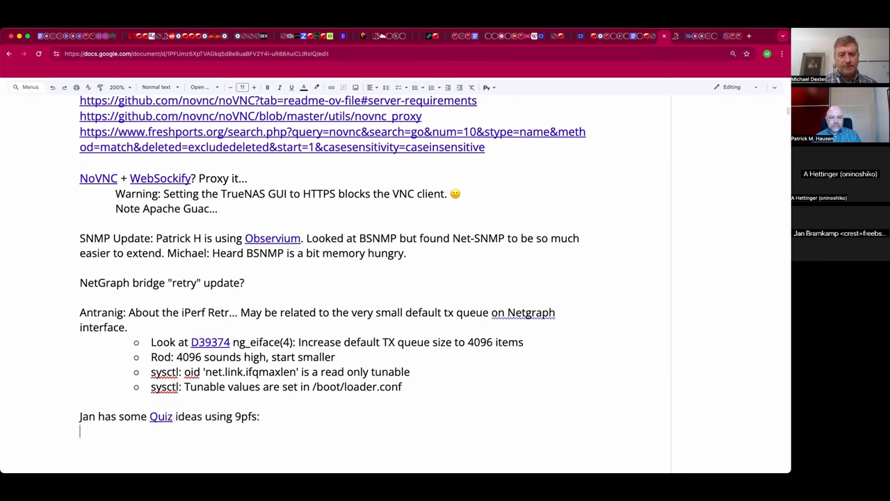
pyautogui.press('Up')
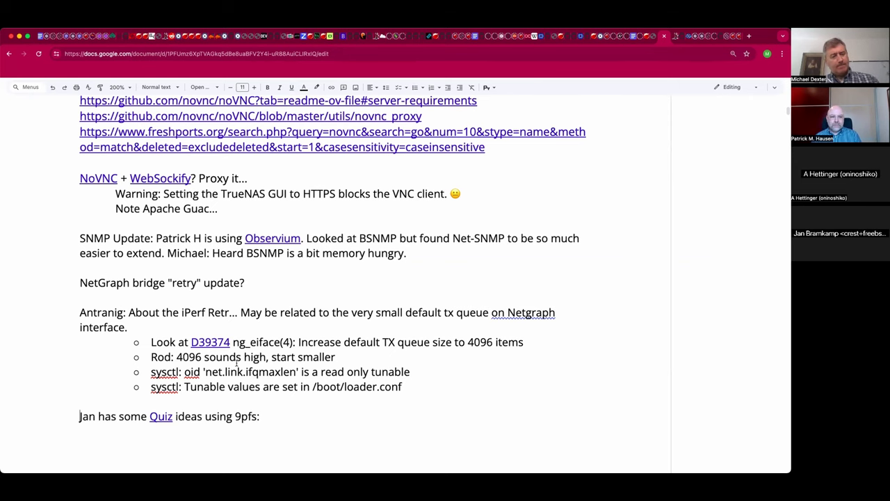
pyautogui.scroll(-1, 235, 361)
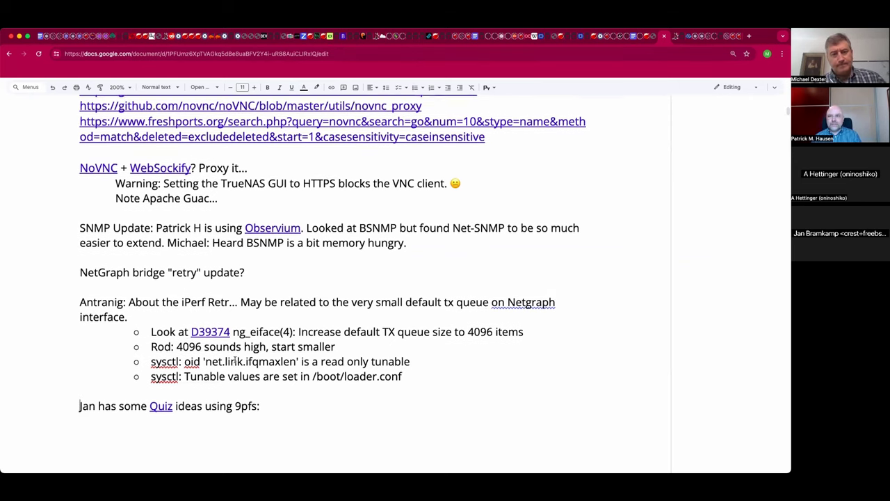
pyautogui.scroll(-2, 235, 360)
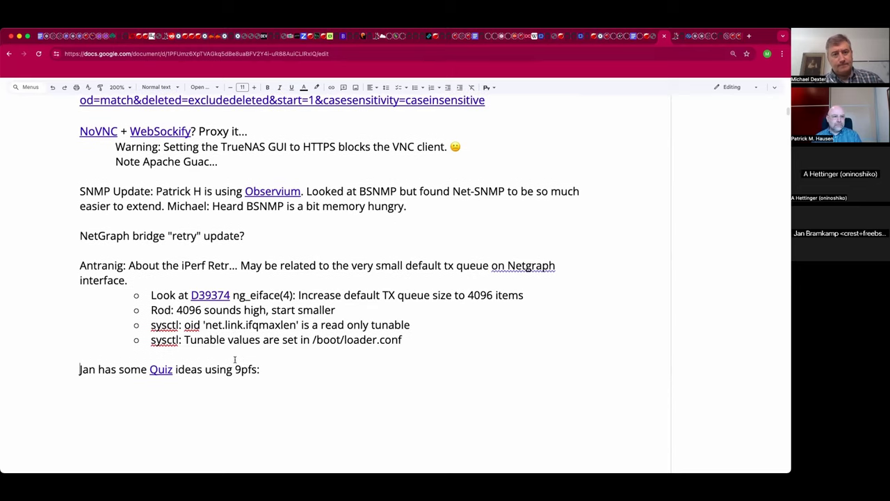
pyautogui.scroll(-1, 235, 360)
pyautogui.scroll(-1, 235, 360)
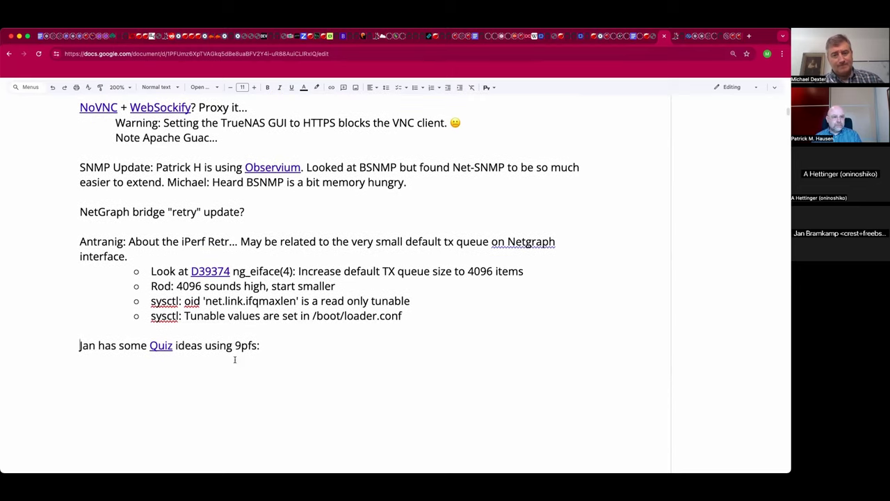
# Step: Open the Quiz link's despairlabs post 'quiz: a tool for rapid OpenZFS development' from its preview
pyautogui.click(301, 342)
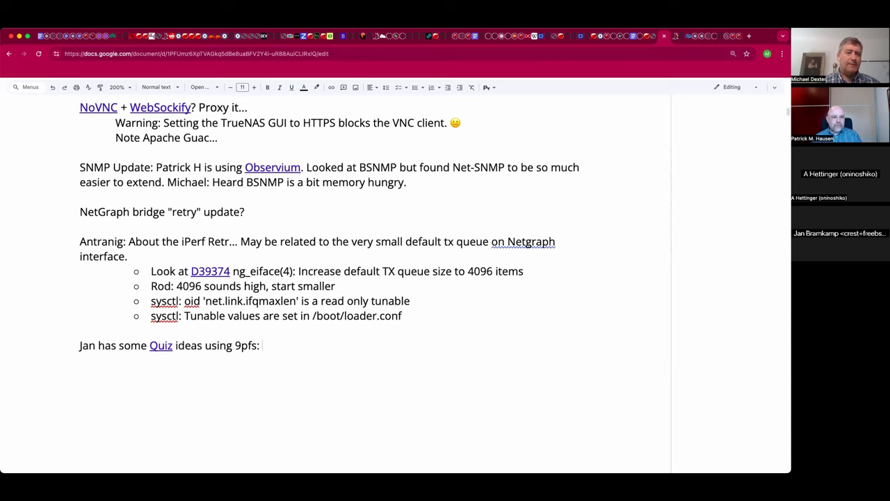
pyautogui.click(165, 346)
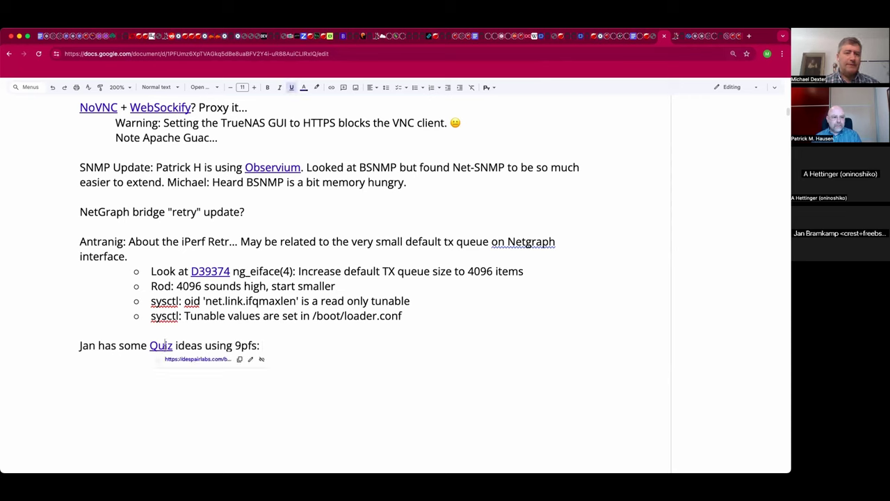
pyautogui.click(295, 343)
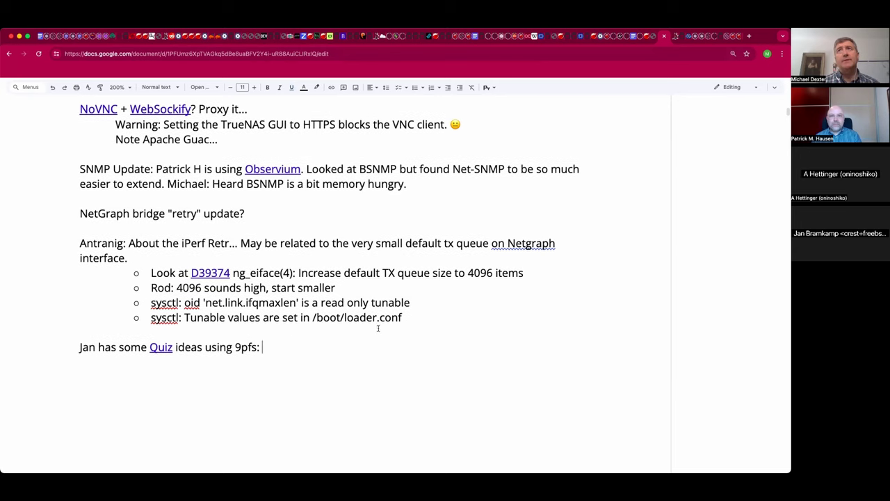
pyautogui.click(164, 345)
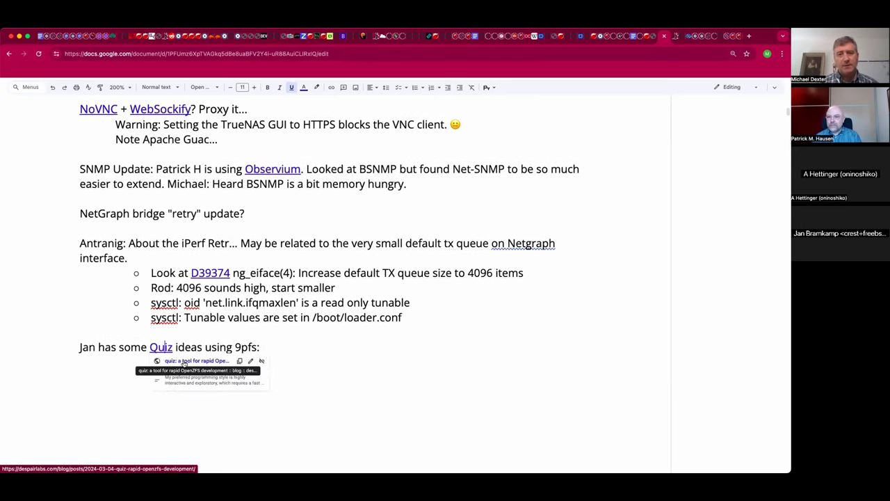
pyautogui.click(183, 361)
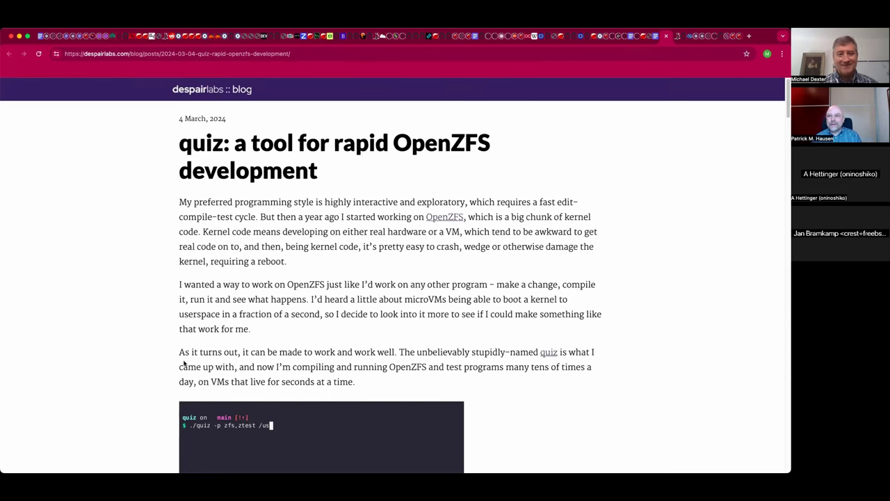
# Step: Zoom the post to 150% and select the ./quiz -p zfs,memdev raidz2 command line
pyautogui.press('super+equal')
pyautogui.press('super+equal')
pyautogui.press('super+equal')
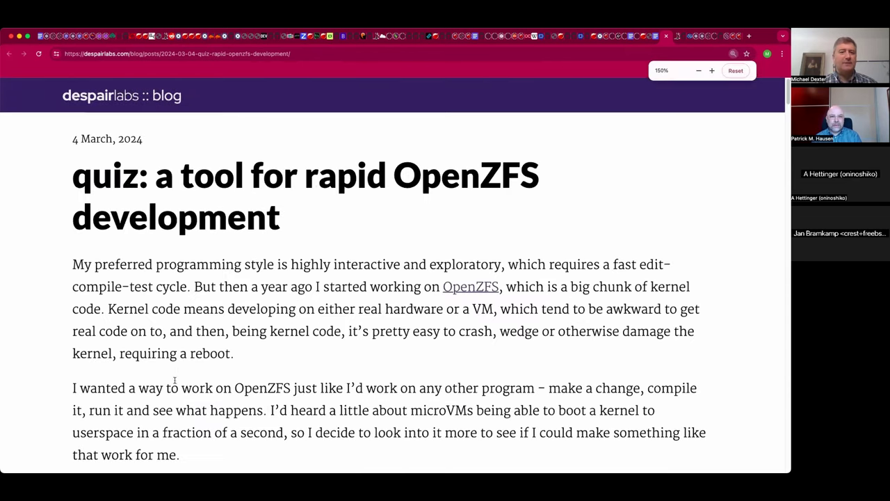
pyautogui.scroll(-5, 178, 369)
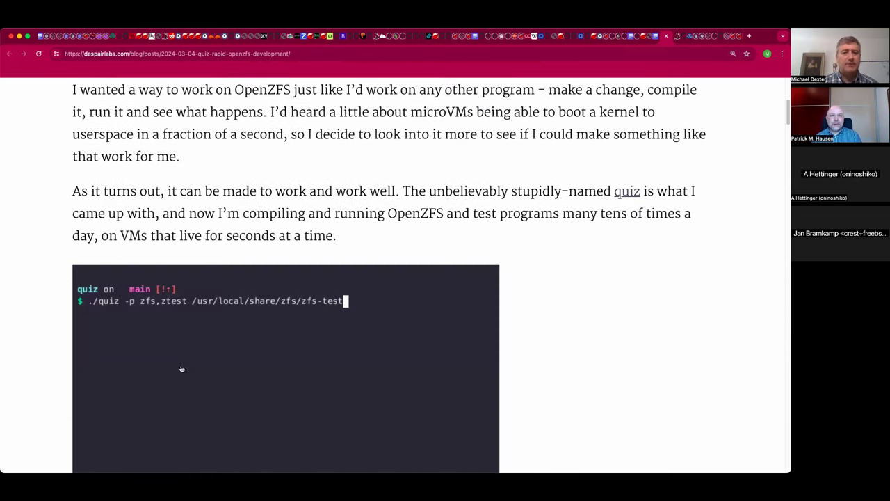
pyautogui.scroll(-4, 181, 369)
pyautogui.scroll(-2, 181, 369)
pyautogui.scroll(-3, 181, 369)
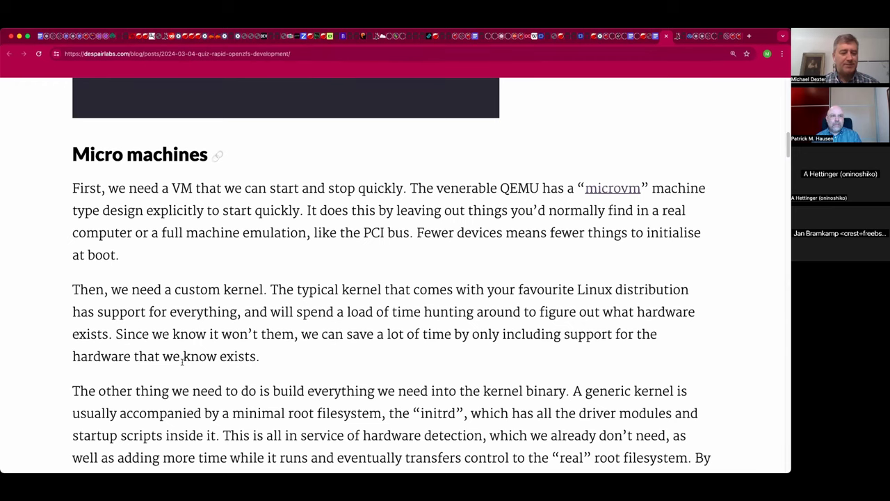
pyautogui.scroll(-3, 183, 360)
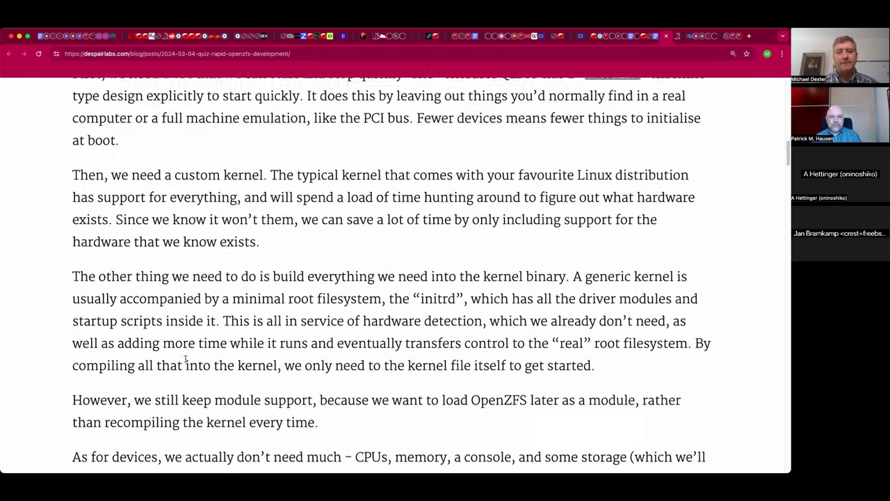
pyautogui.scroll(-3, 186, 360)
pyautogui.scroll(-4, 186, 360)
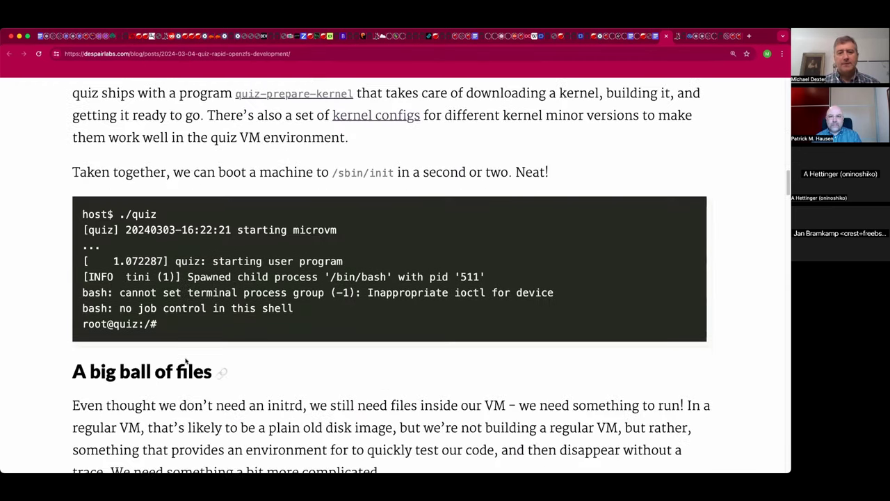
pyautogui.scroll(-1, 186, 360)
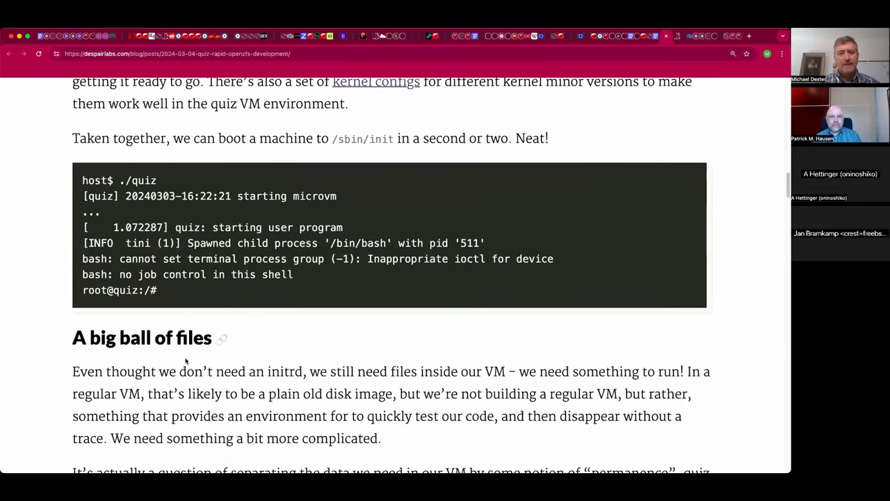
pyautogui.scroll(-4, 186, 360)
pyautogui.scroll(-1, 186, 359)
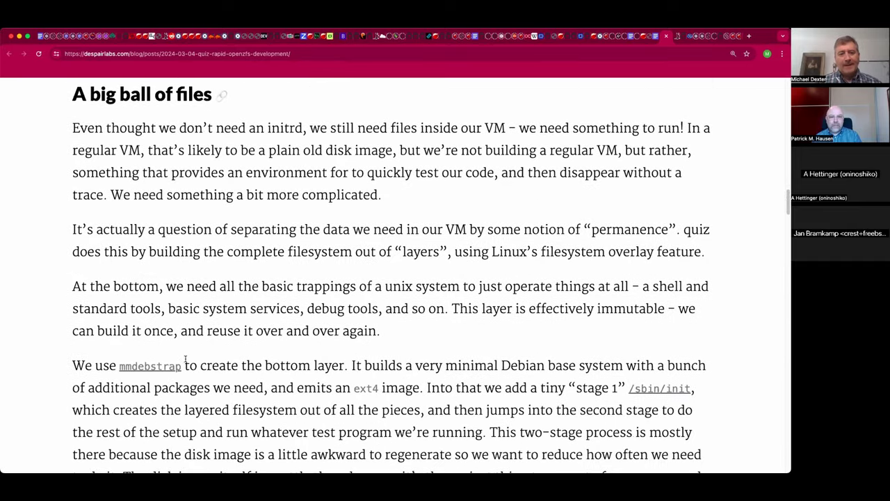
pyautogui.scroll(-5, 186, 359)
pyautogui.scroll(-5, 186, 359)
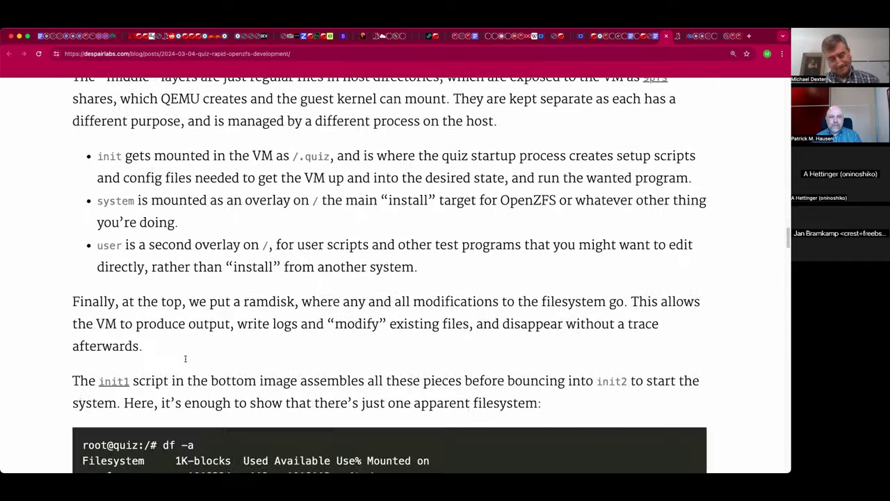
pyautogui.scroll(-1, 185, 359)
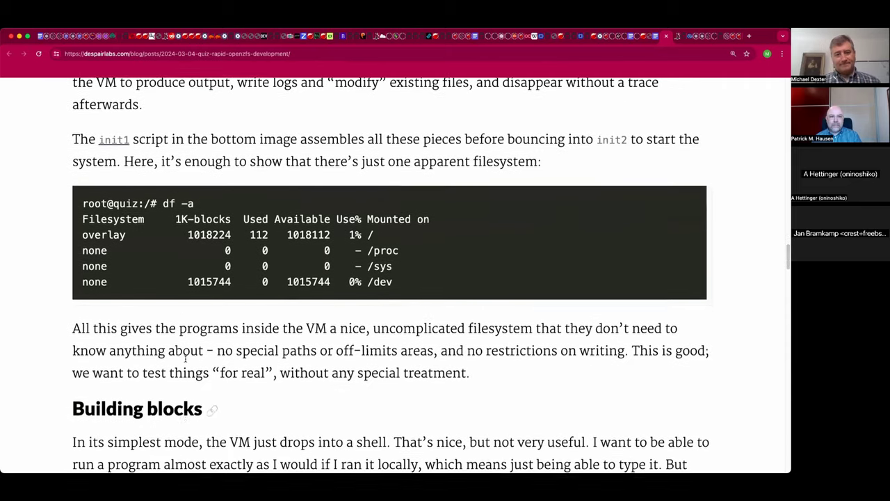
pyautogui.scroll(-5, 186, 359)
pyautogui.scroll(-3, 186, 360)
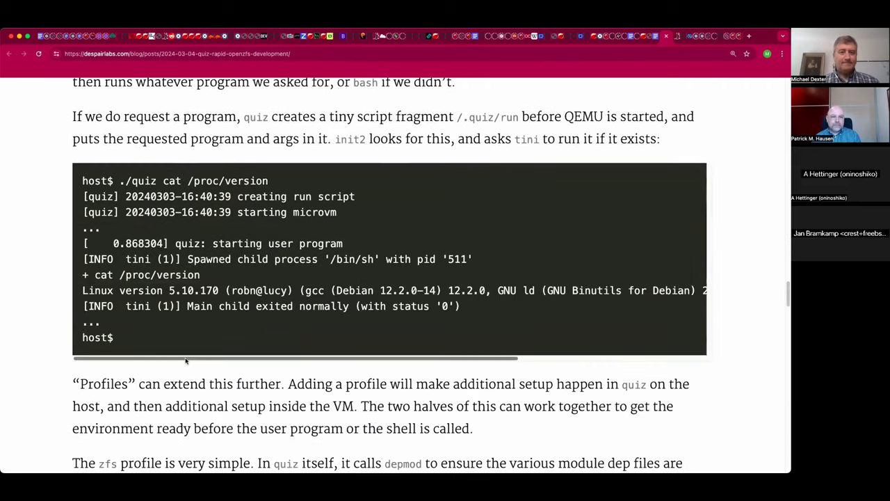
pyautogui.scroll(-1, 185, 360)
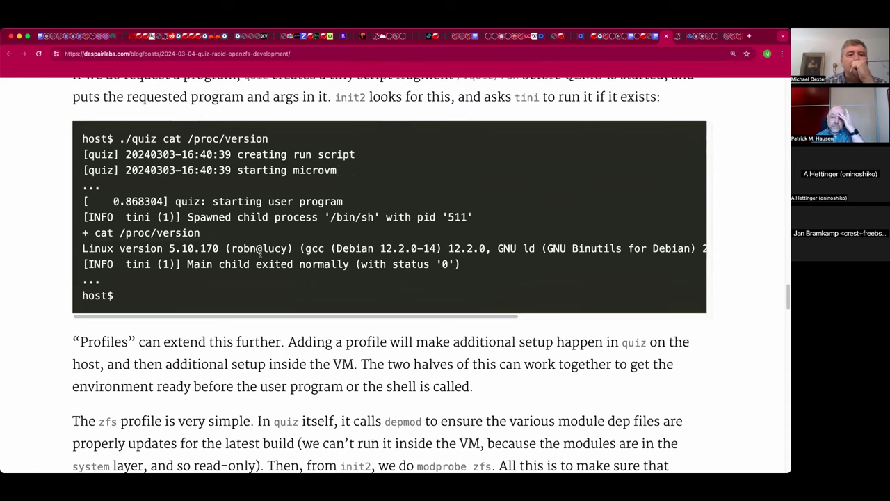
pyautogui.scroll(-1, 256, 238)
pyautogui.scroll(-2, 260, 254)
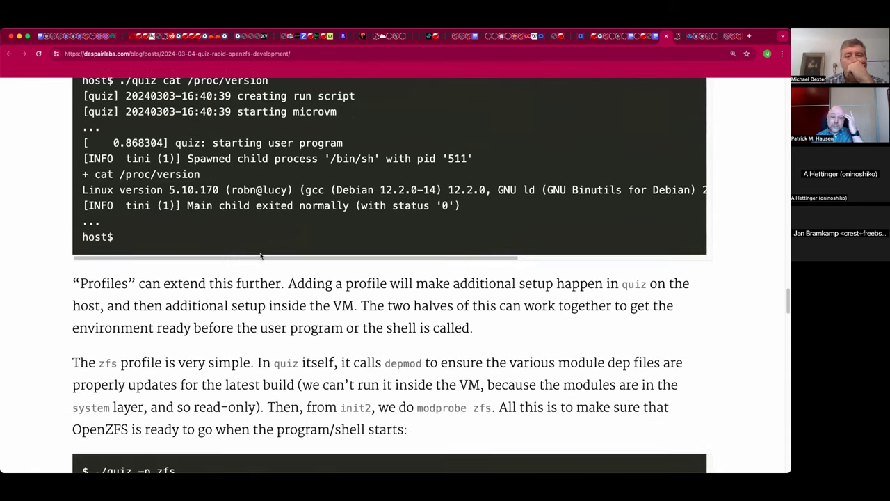
pyautogui.scroll(-7, 260, 254)
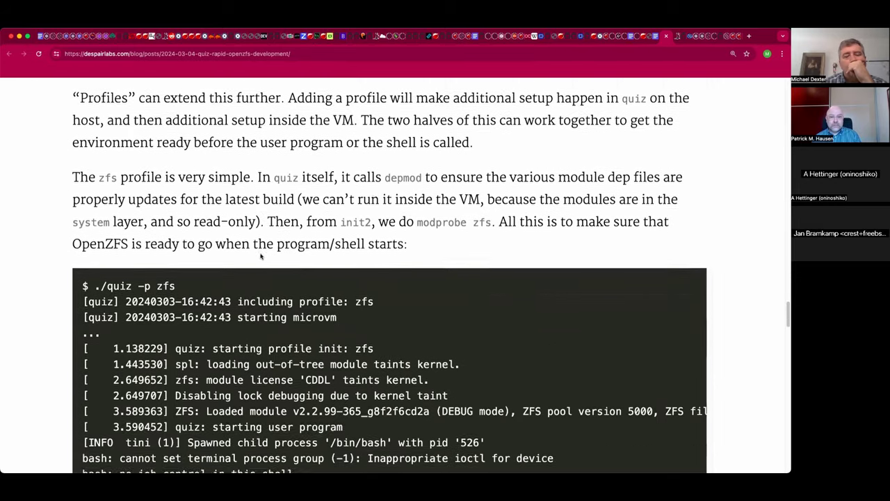
pyautogui.scroll(-5, 260, 253)
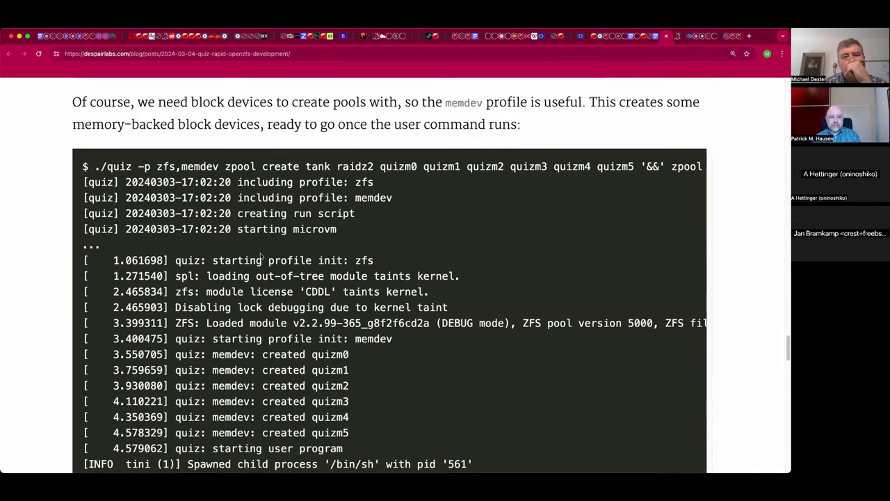
pyautogui.tripleClick(221, 166)
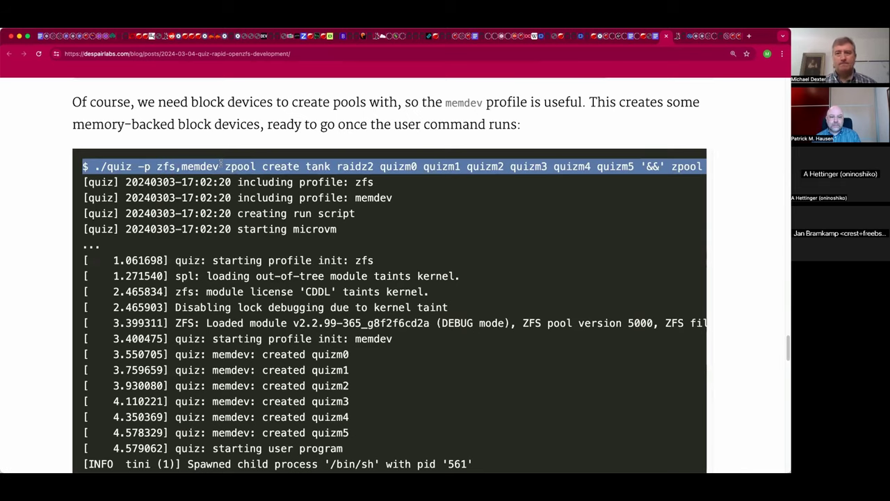
# Step: Add a 'motivation:' line with the pasted quiz zpool create command set in Courier New
pyautogui.hotkey('ctrl', 'shift', 'Tab')
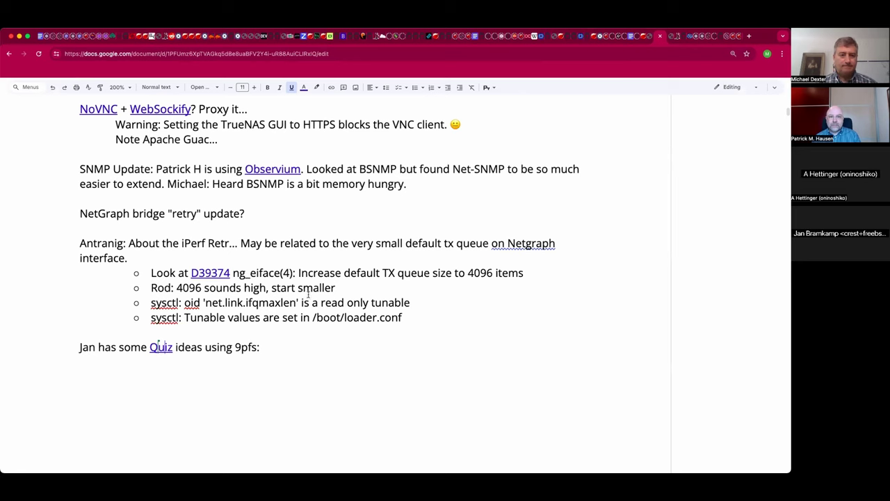
pyautogui.click(291, 376)
pyautogui.write('Rob')
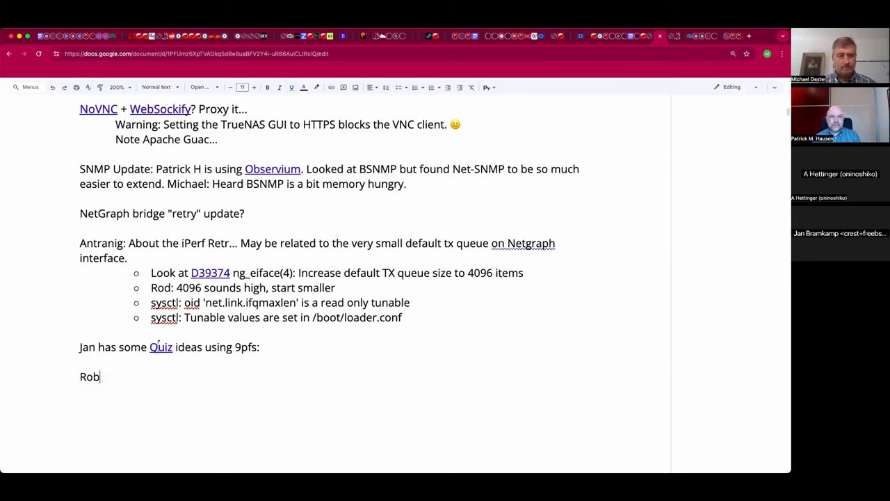
pyautogui.write("'s Mmo")
pyautogui.press('BackSpace')
pyautogui.press('BackSpace')
pyautogui.press('BackSpace')
pyautogui.write('motivation:')
pyautogui.write("$ ./quiz -p zfs,memdev zpool create tank raidz2 quizm0 quizm1 quizm2 quizm3 quizm4 quizm5 '&&' zpool status")
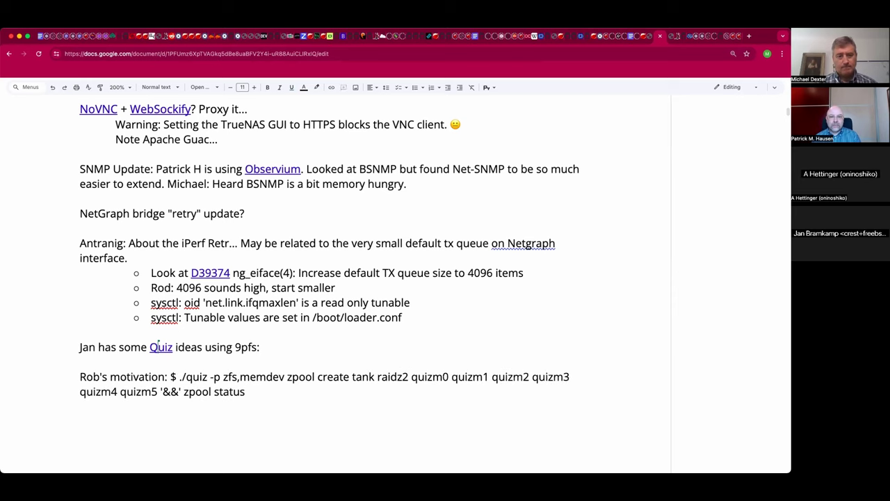
pyautogui.moveTo(284, 392); pyautogui.dragTo(171, 376)
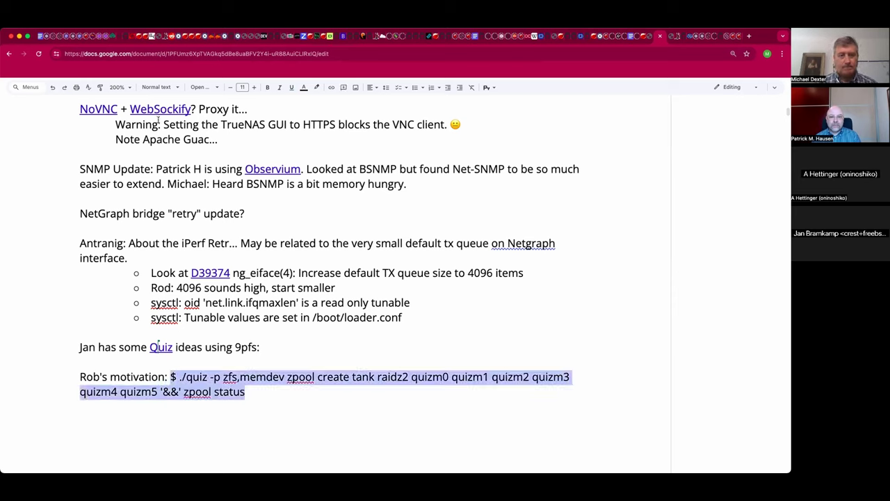
pyautogui.click(216, 88)
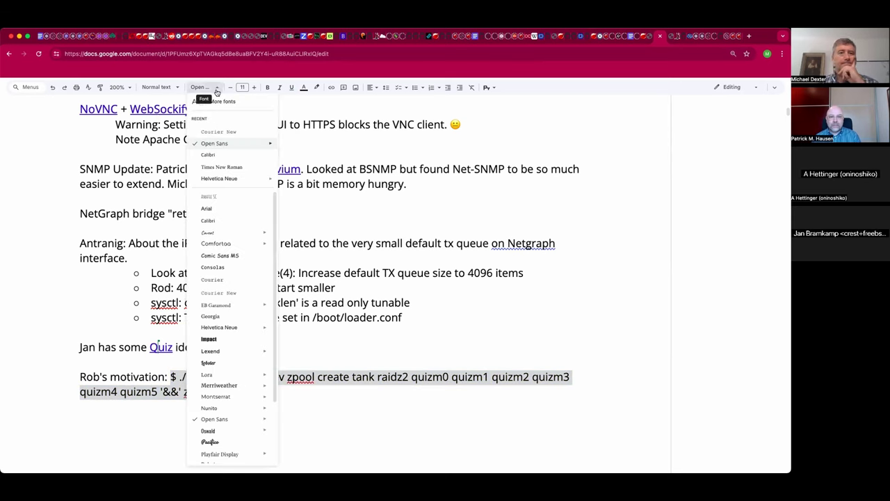
pyautogui.click(218, 293)
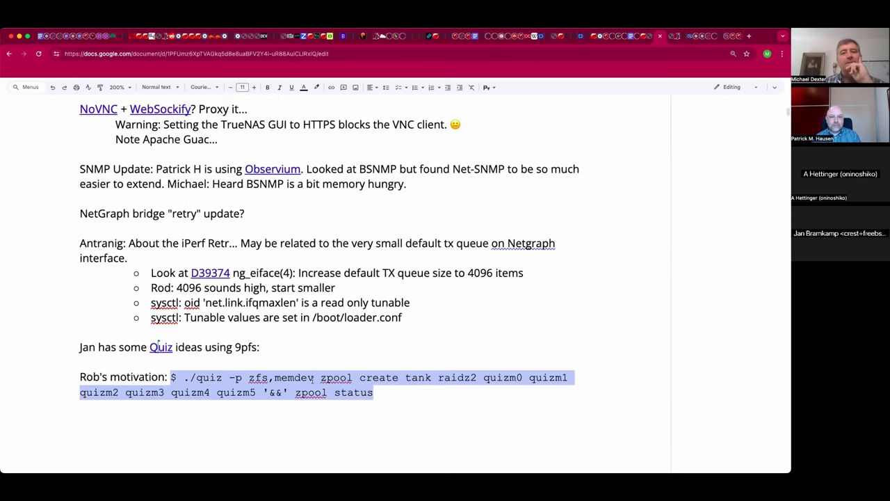
pyautogui.click(392, 400)
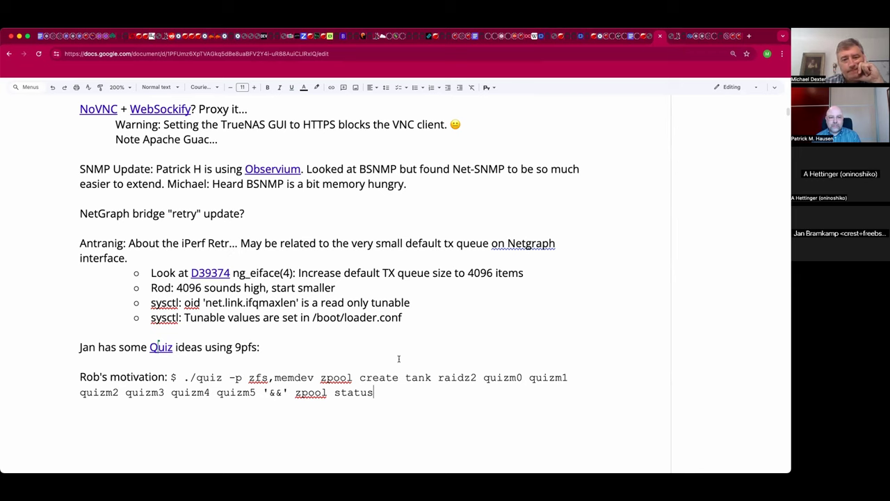
# Step: Type 'Use an installation in a directory.' after '9pfs:' on the Quiz ideas line
pyautogui.click(358, 356)
pyautogui.click(353, 349)
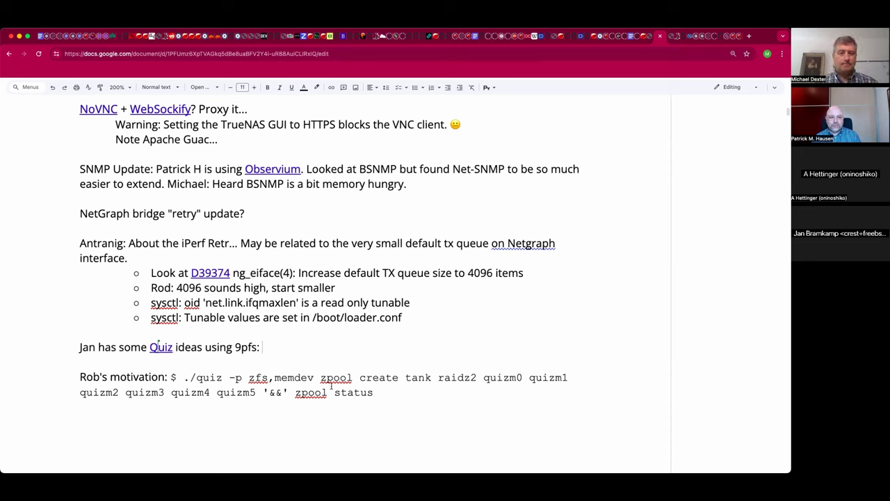
pyautogui.write('Us')
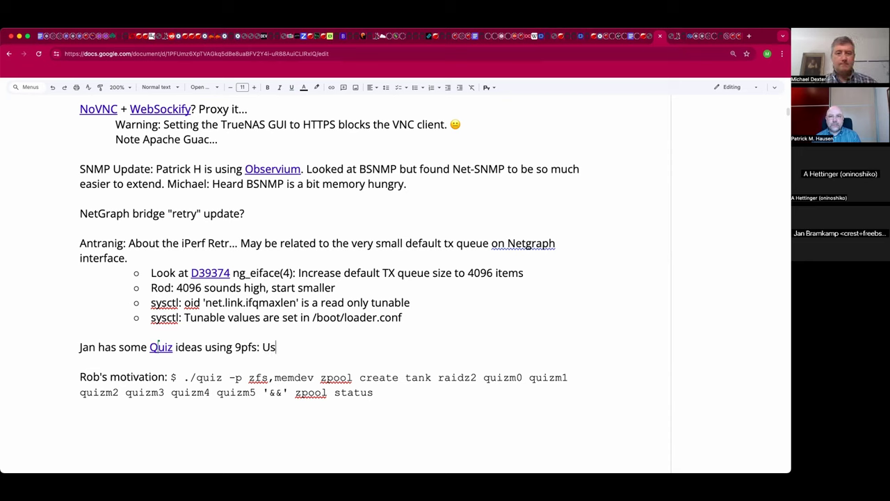
pyautogui.write('e an installat')
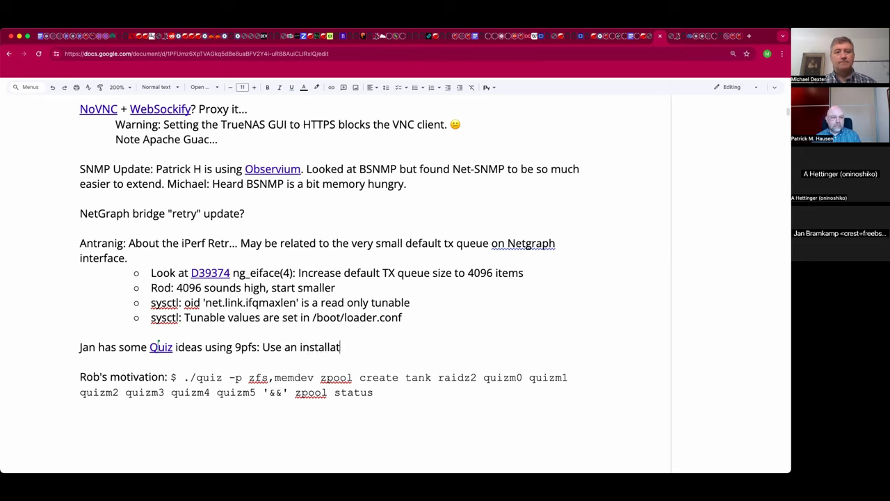
pyautogui.write('ion in a directory.')
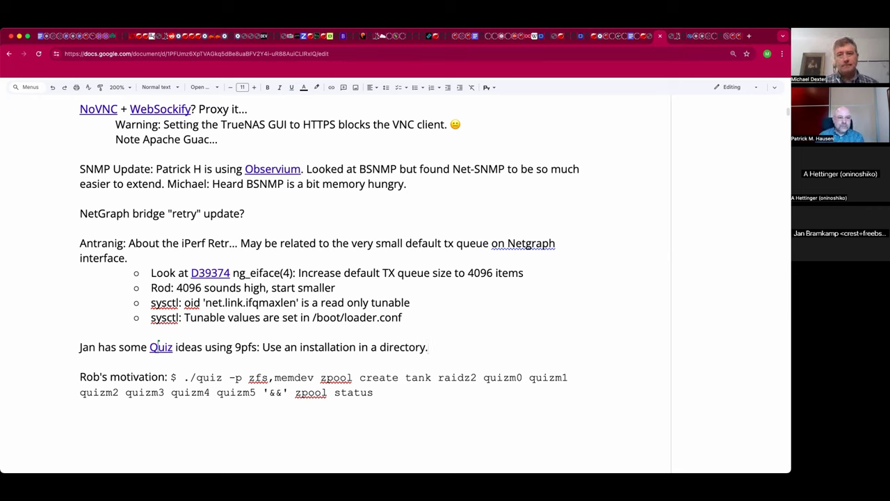
# Step: Follow the blog post's GitHub link and browse the quiz repository's file list and README
pyautogui.hotkey('ctrl', 'Tab')
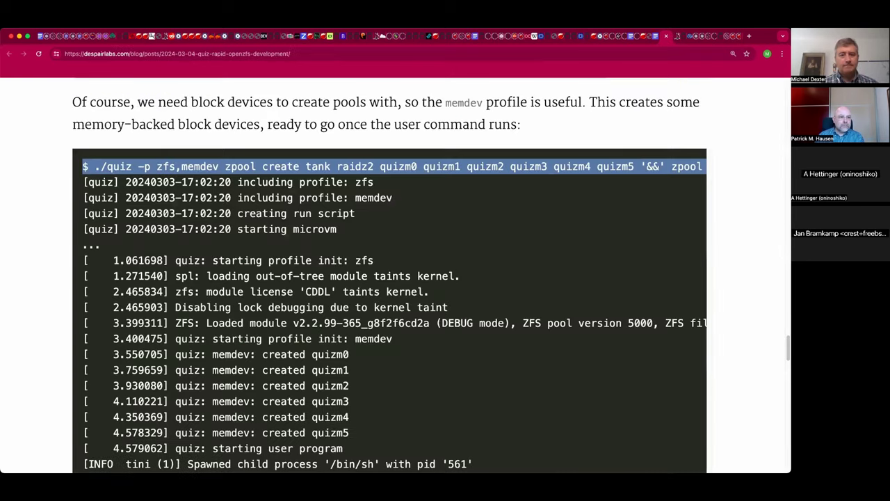
pyautogui.press('super+f')
pyautogui.write('githu')
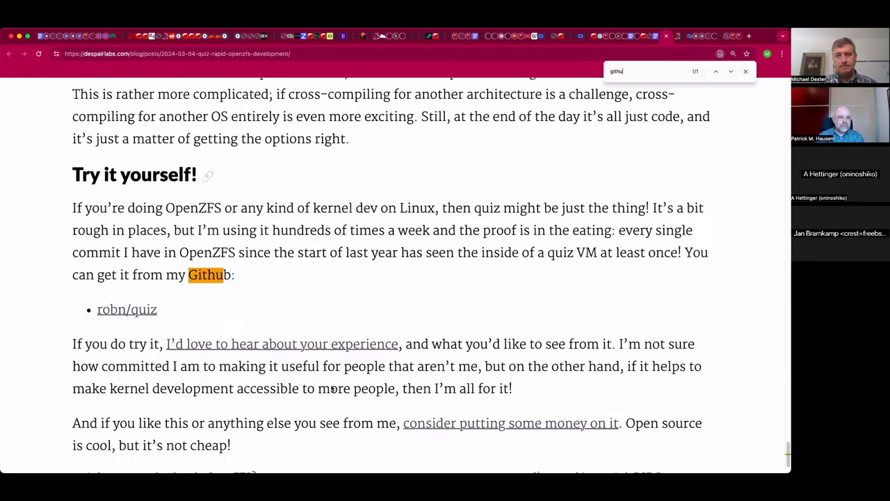
pyautogui.write('b')
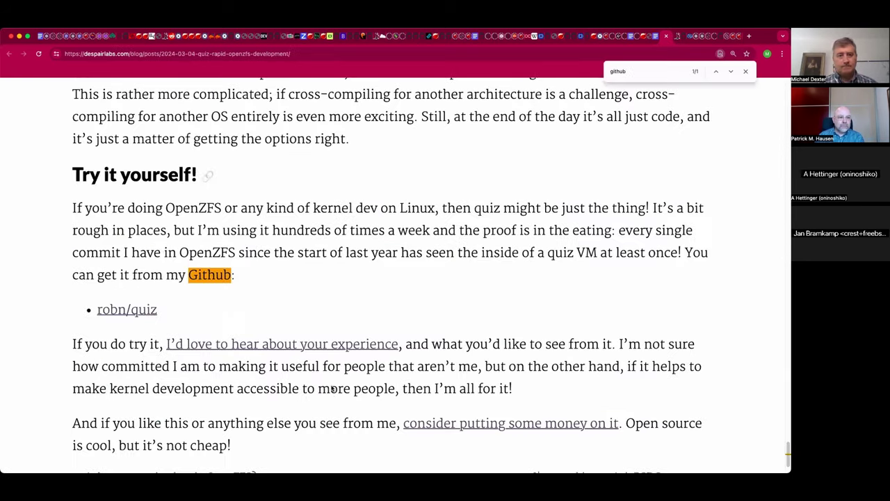
pyautogui.click(154, 310)
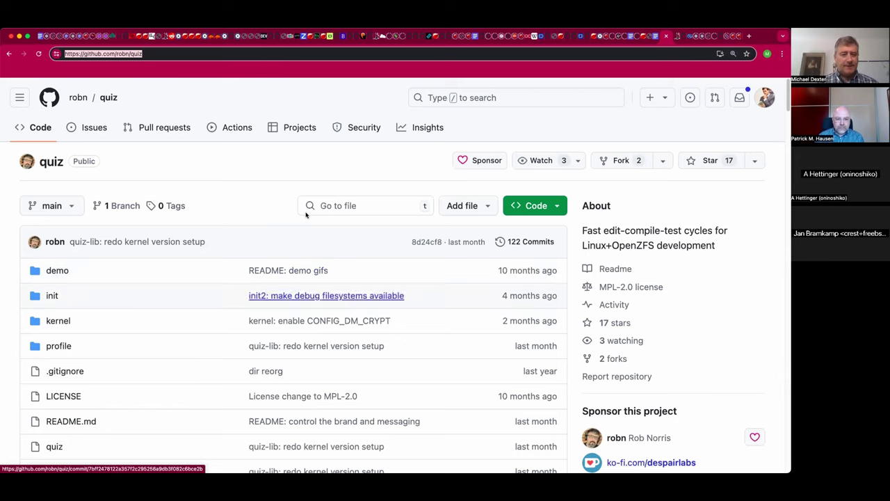
pyautogui.scroll(-2, 305, 213)
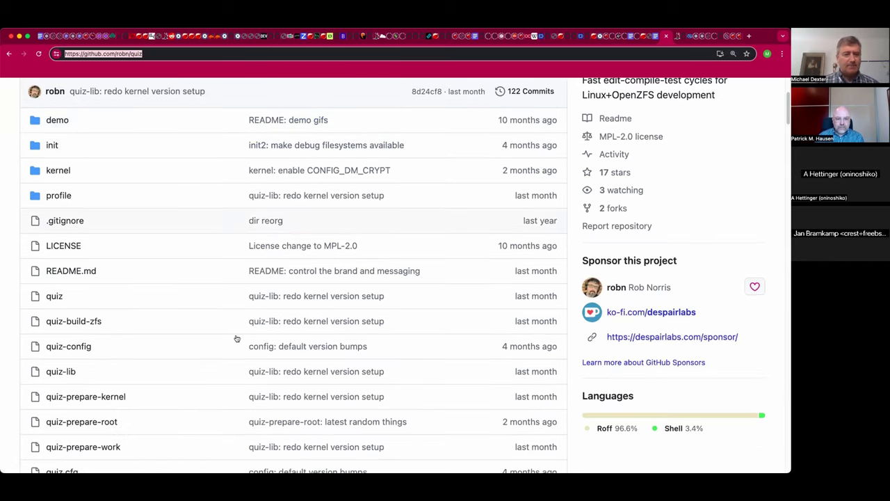
pyautogui.scroll(-2, 191, 310)
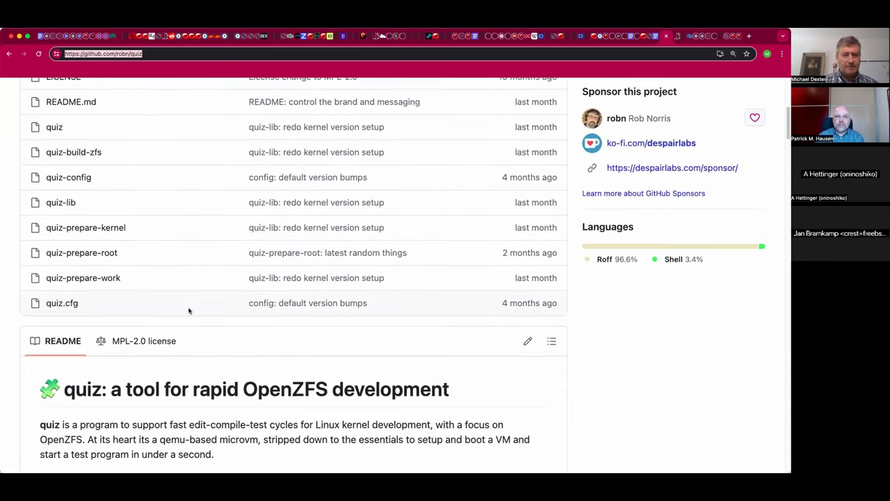
pyautogui.scroll(2, 189, 310)
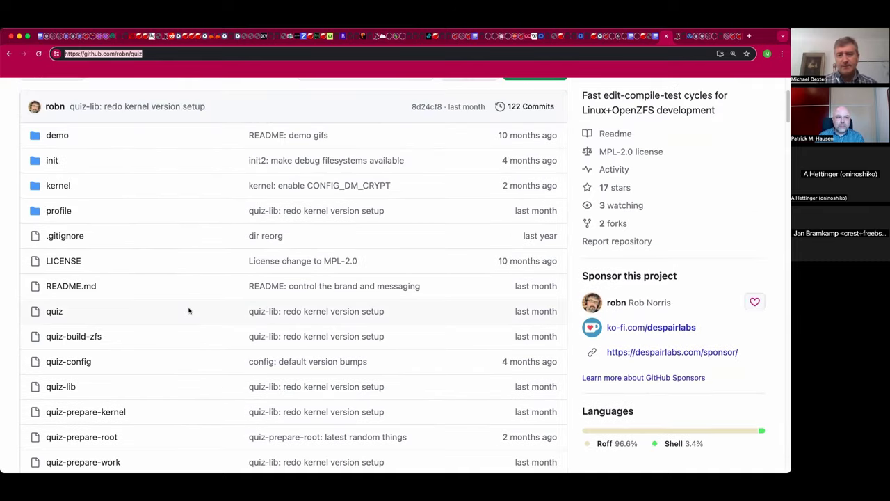
# Step: Add the line 'His repo using KVM/QEMU' below the quiz command
pyautogui.hotkey('ctrl', 'shift', 'Tab')
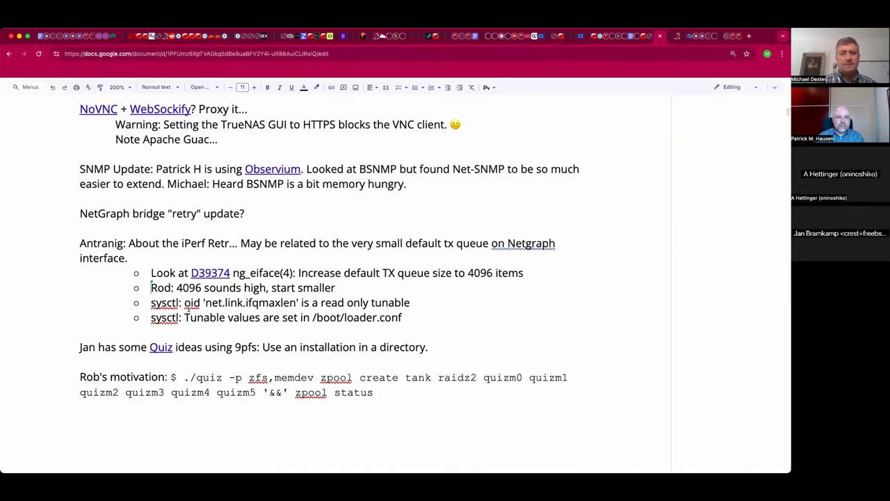
pyautogui.click(201, 419)
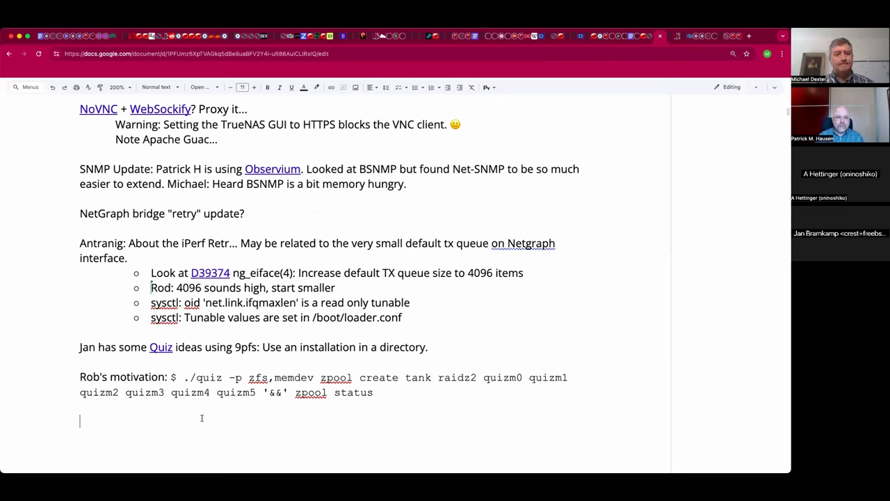
pyautogui.write('This')
pyautogui.press('BackSpace')
pyautogui.press('BackSpace')
pyautogui.press('BackSpace')
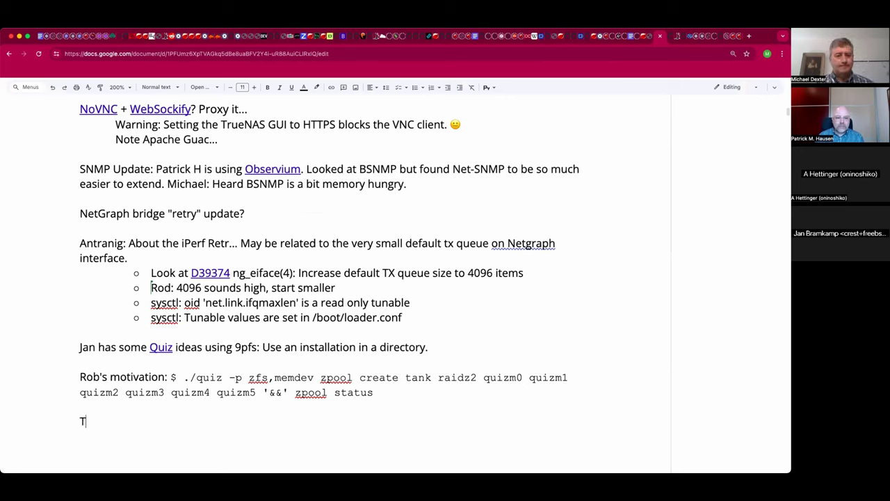
pyautogui.press('BackSpace')
pyautogui.press('BackSpace')
pyautogui.write('His repo using KVM/QEMU')
# Step: Link 'repo using KVM/QEMU' to the repo URL, then add 'Q: How to do this on FreeBSD and illumos.'
pyautogui.press('super+shift+Left')
pyautogui.hotkey('shift', 'Right')
pyautogui.hotkey('shift', 'Right')
pyautogui.hotkey('shift', 'Right')
pyautogui.hotkey('shift', 'Right')
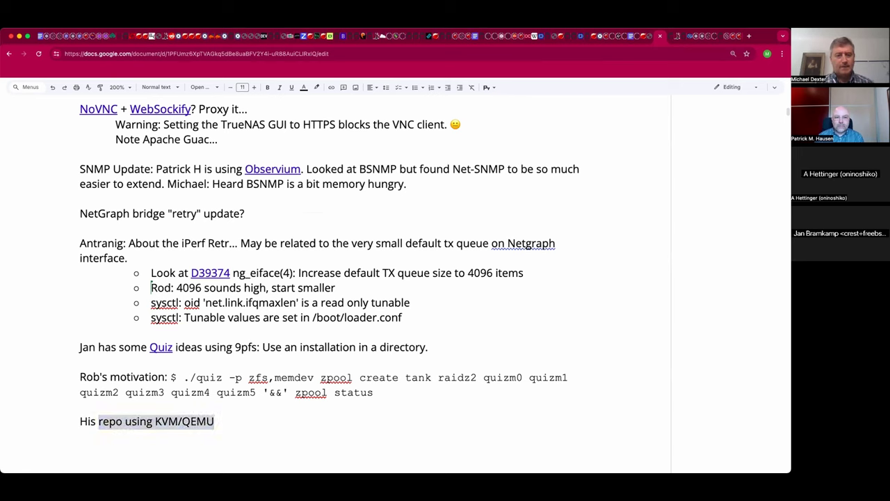
pyautogui.press('super+k')
pyautogui.press('super+v')
pyautogui.press('Return')
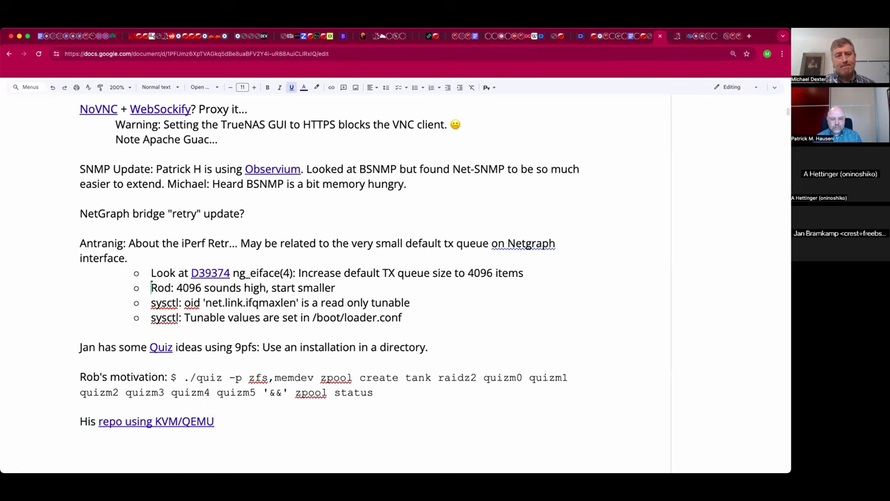
pyautogui.write('.')
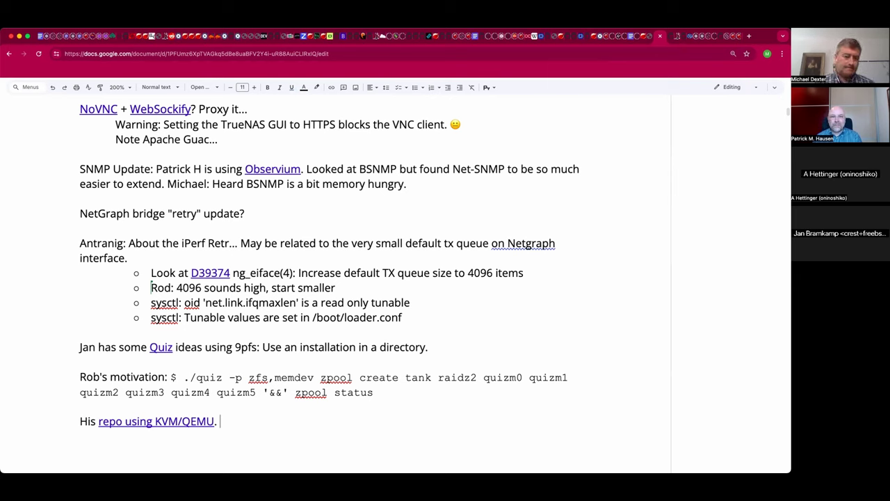
pyautogui.write('Q: How to ')
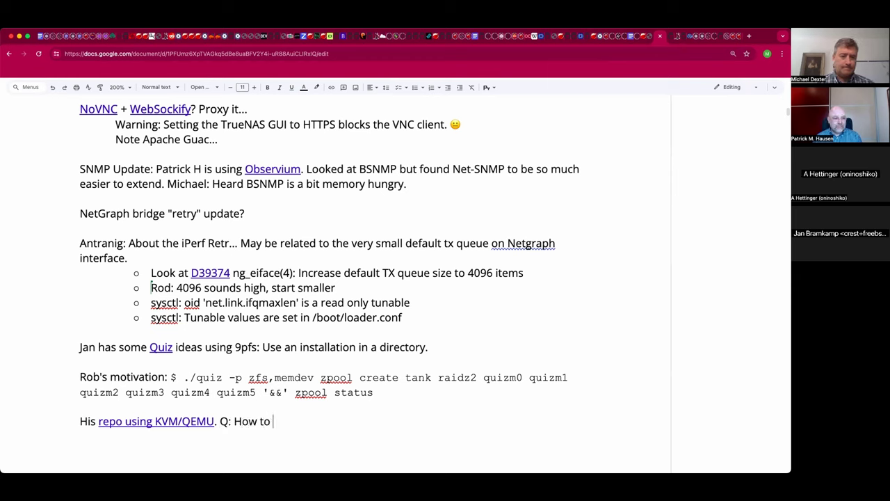
pyautogui.write('do this on')
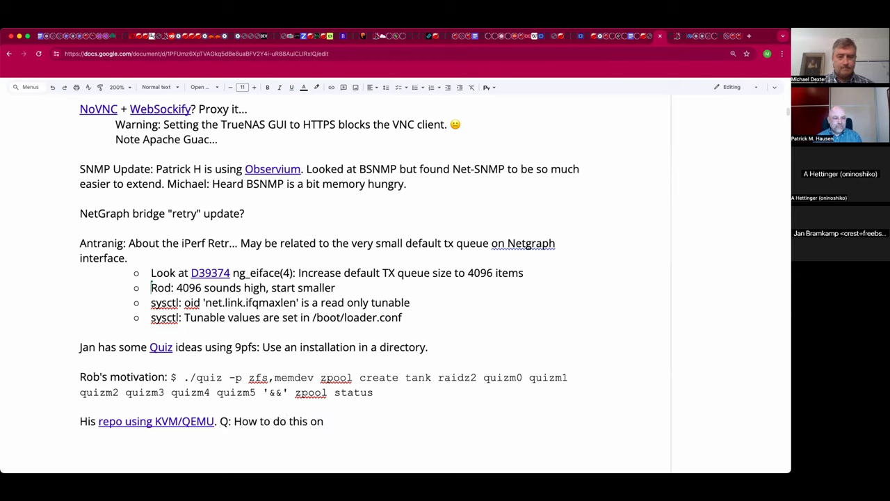
pyautogui.write(' FreeBSD and ill')
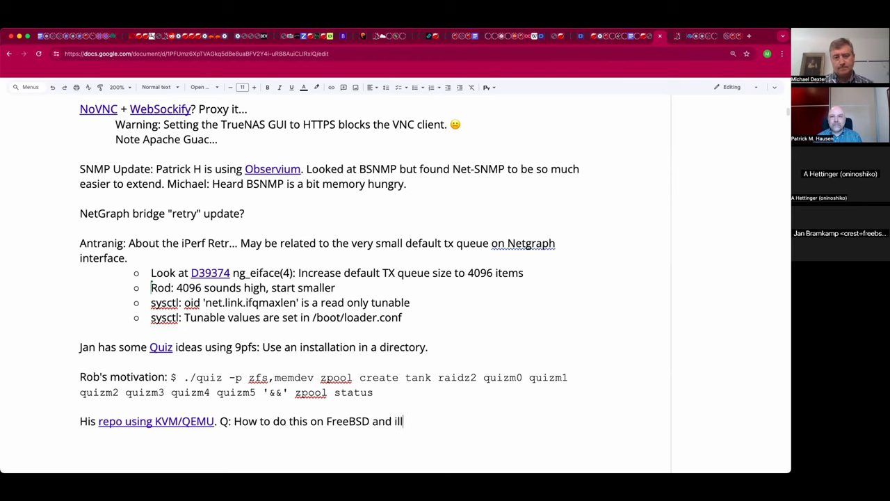
pyautogui.write('umos.')
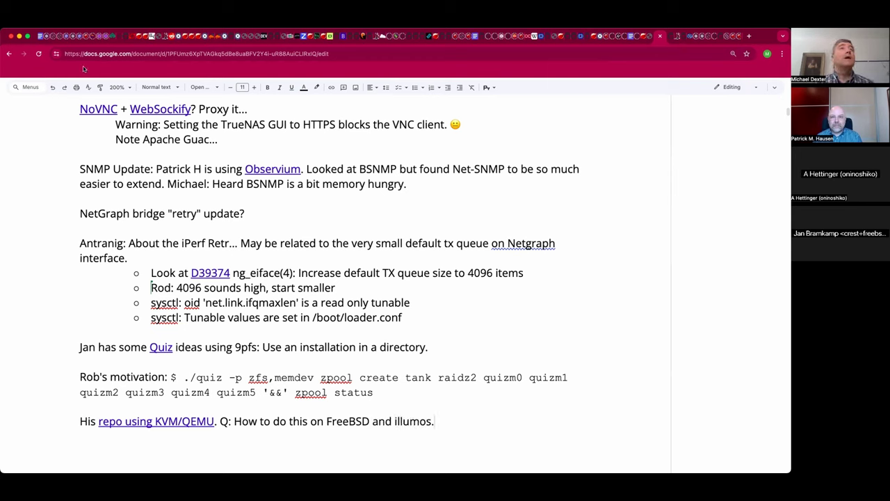
pyautogui.press('super+Tab')
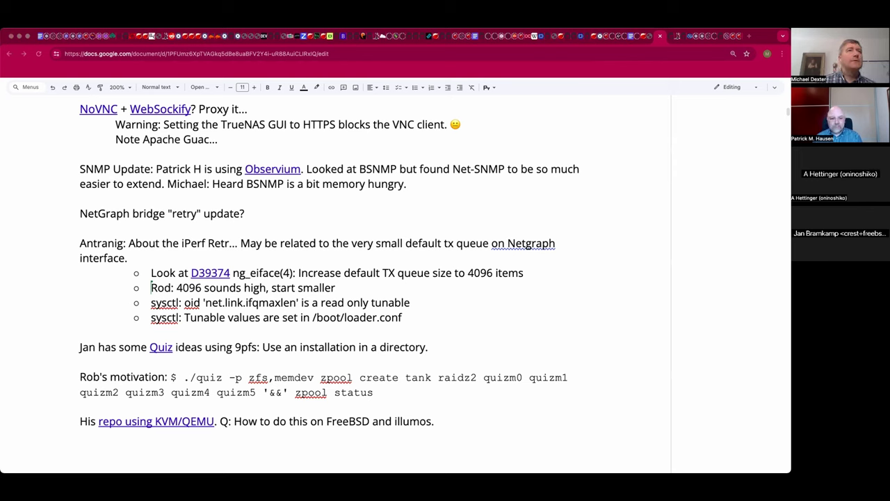
# Step: Start a new paragraph reading 'The video is great!' after the illumos question
pyautogui.click(326, 451)
pyautogui.press('Return')
pyautogui.press('Return')
pyautogui.write('The vide')
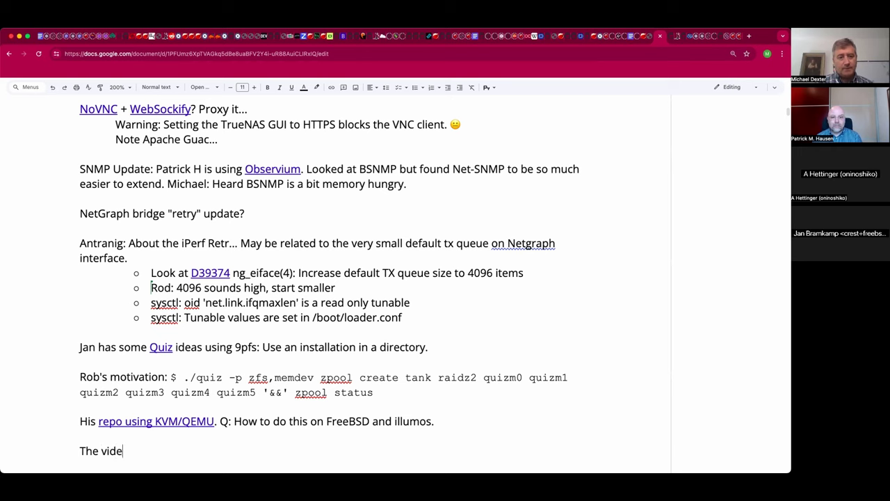
pyautogui.write('os')
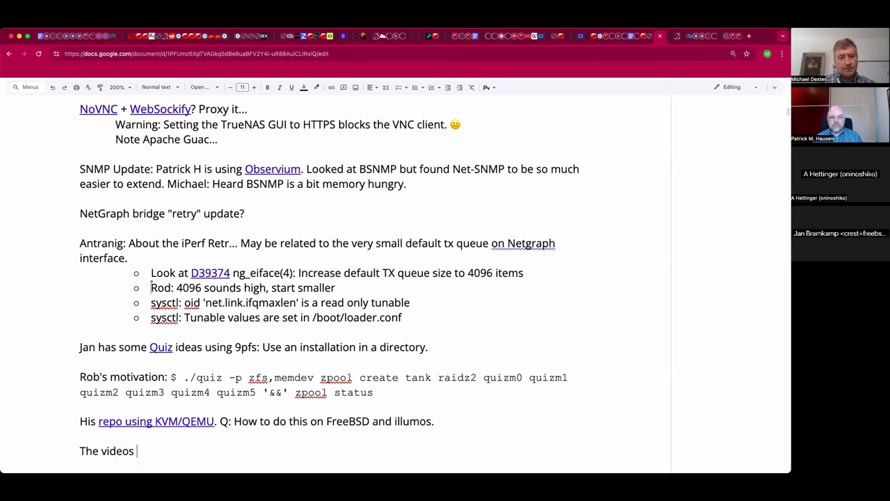
pyautogui.press('BackSpace')
pyautogui.press('BackSpace')
pyautogui.write('is great!')
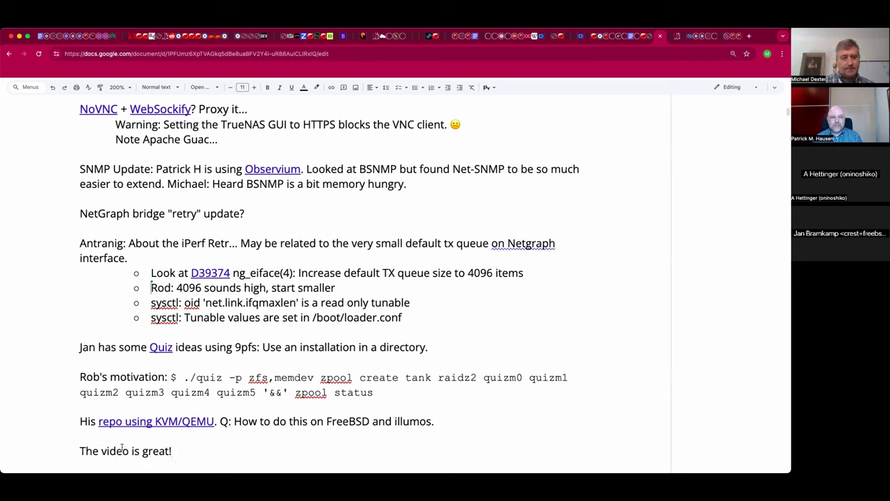
# Step: Insert 'BSDCan' before 'video' and link it to the YouTube video URL
pyautogui.click(101, 450)
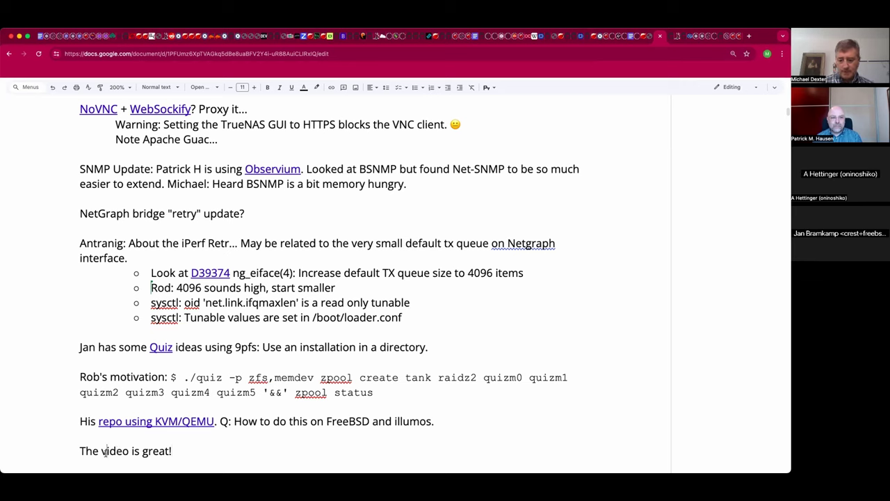
pyautogui.write('BSDCan')
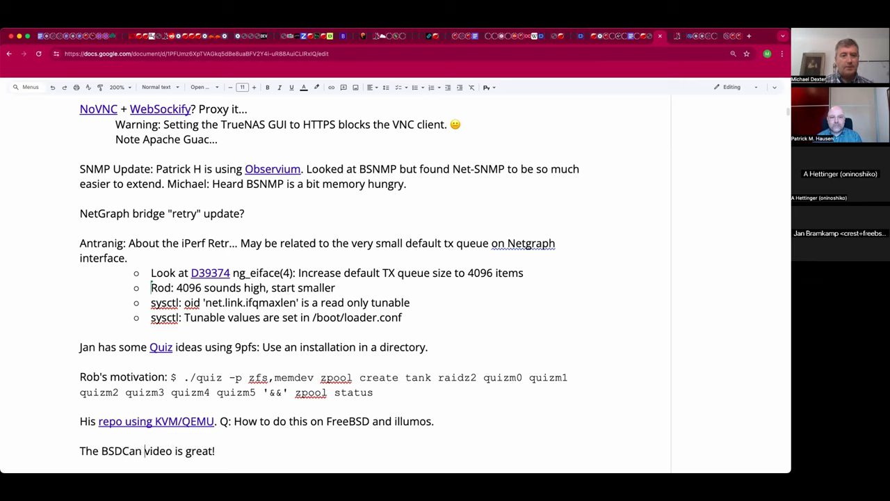
pyautogui.press('Left')
pyautogui.press('Left')
pyautogui.press('Left')
pyautogui.press('Left')
pyautogui.press('Left')
pyautogui.press('Left')
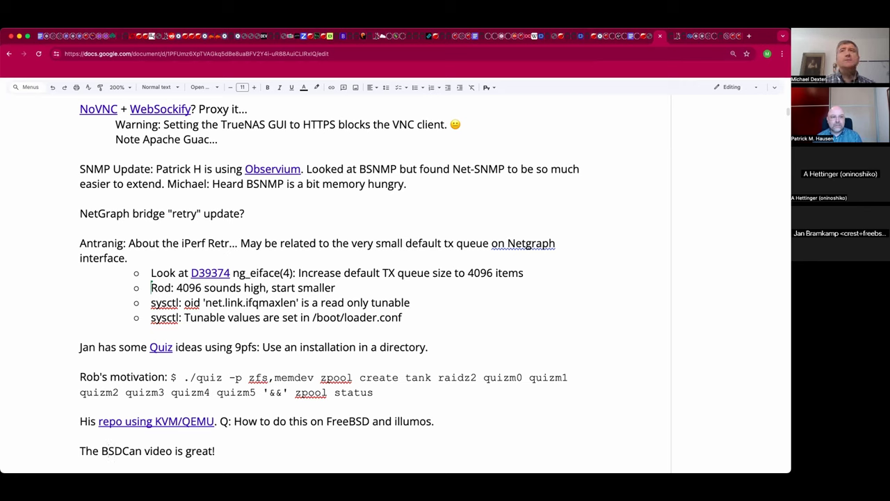
pyautogui.press('Left')
pyautogui.press('Left')
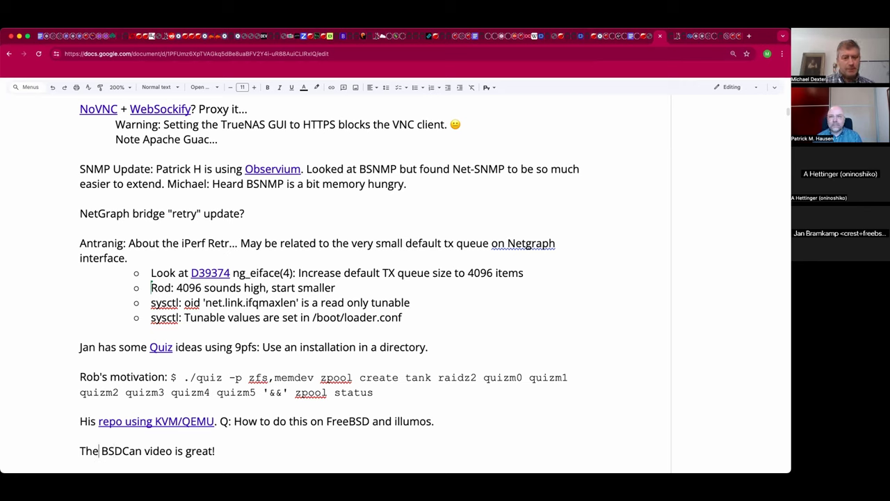
pyautogui.press('Right')
pyautogui.hotkey('shift', 'Right')
pyautogui.hotkey('shift', 'Right')
pyautogui.hotkey('shift', 'Right')
pyautogui.hotkey('shift', 'Right')
pyautogui.hotkey('shift', 'Right')
pyautogui.hotkey('shift', 'Right')
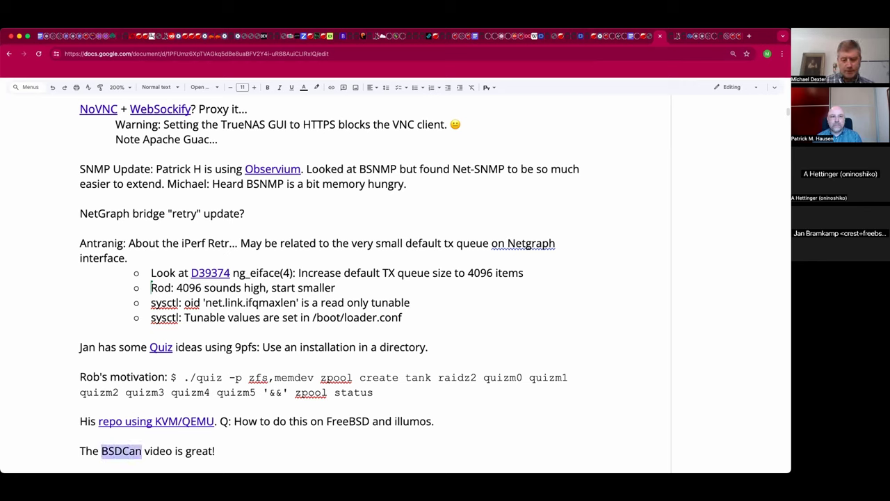
pyautogui.hotkey('ctrl', 'k')
pyautogui.write('https://www.youtube.com/watch?v=w_tC-D6xWlk')
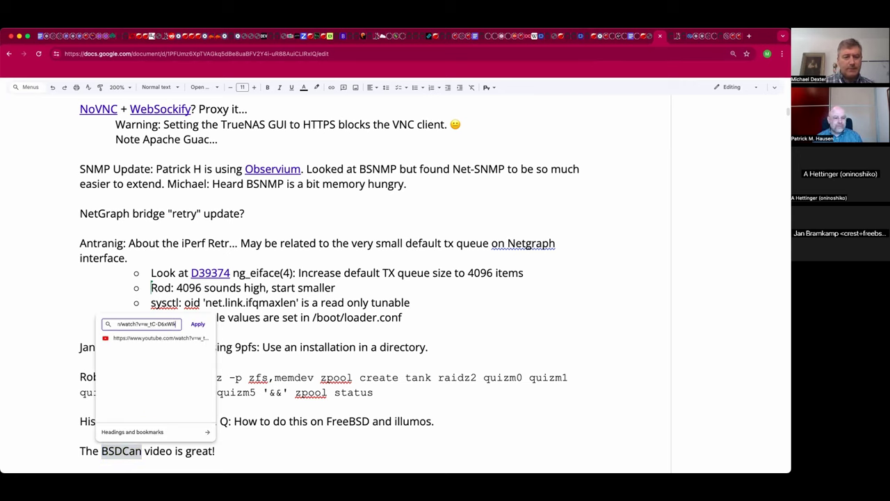
pyautogui.press('Return')
pyautogui.scroll(-3, 156, 415)
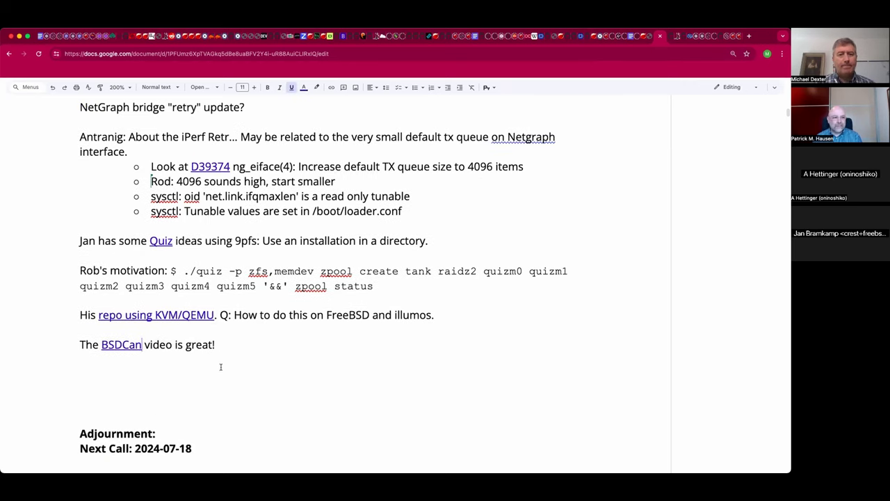
pyautogui.click(256, 341)
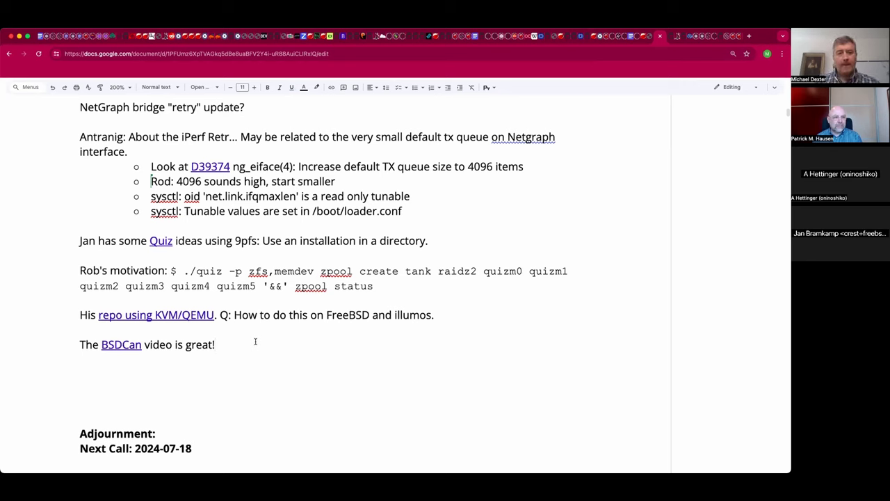
# Step: Insert 'STDIO/CTRL-C, can do that now with serial/a tty.' above the KVM/QEMU repo line
pyautogui.click(80, 300)
pyautogui.press('Return')
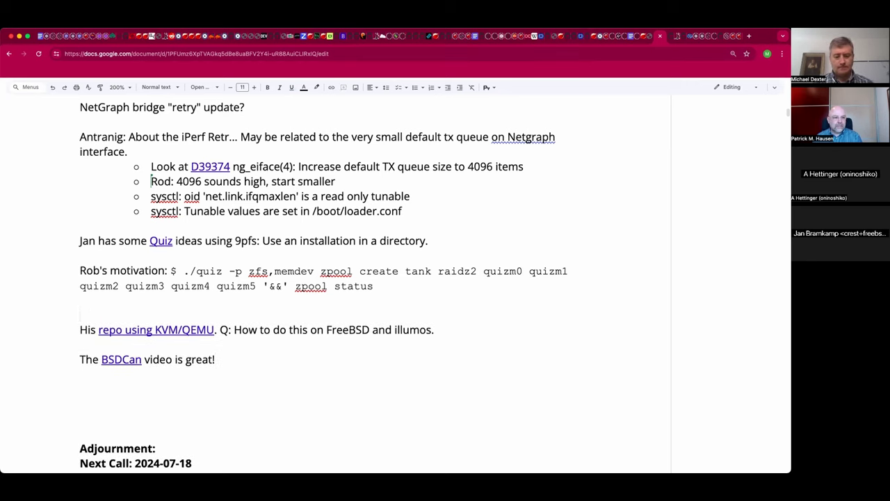
pyautogui.write('STDIO/')
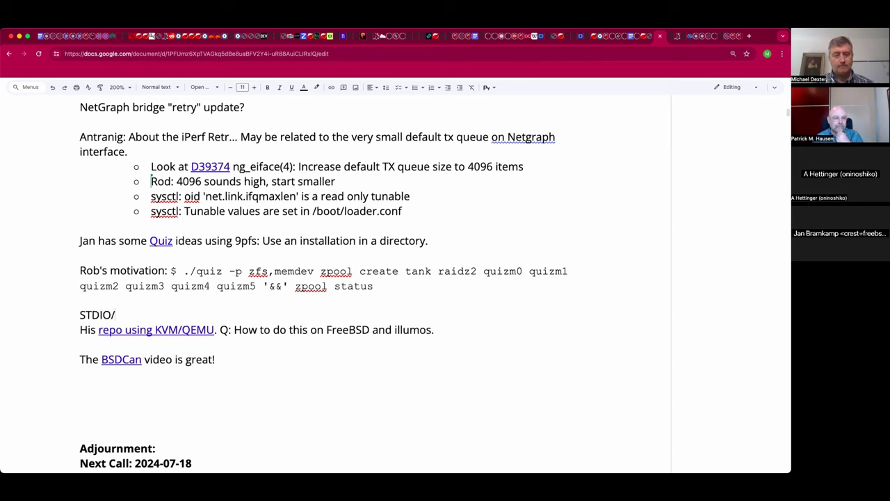
pyautogui.write('CTRL-C')
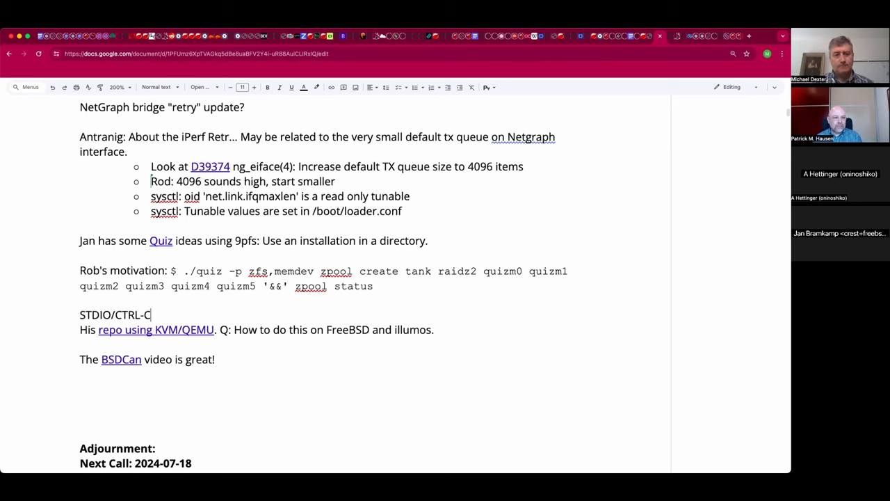
pyautogui.write(', can do that now ')
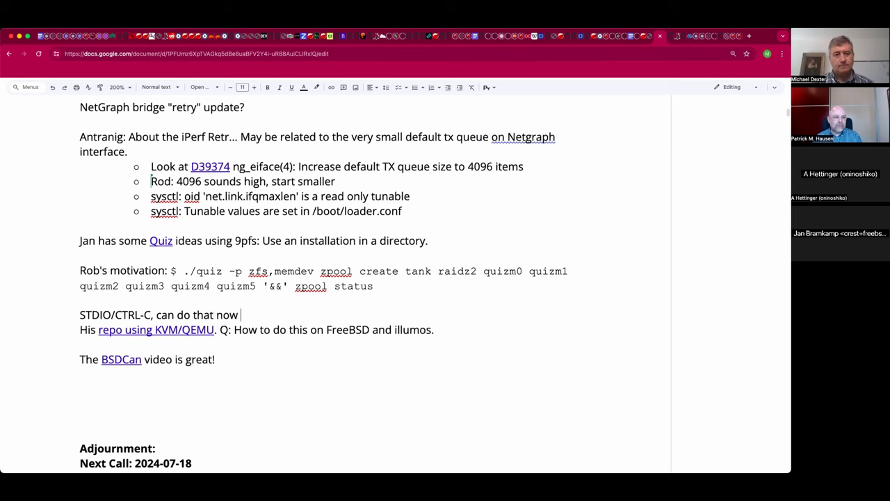
pyautogui.write('with serial/a tty/u')
pyautogui.press('BackSpace')
pyautogui.press('BackSpace')
pyautogui.write('.')
pyautogui.press('Return')
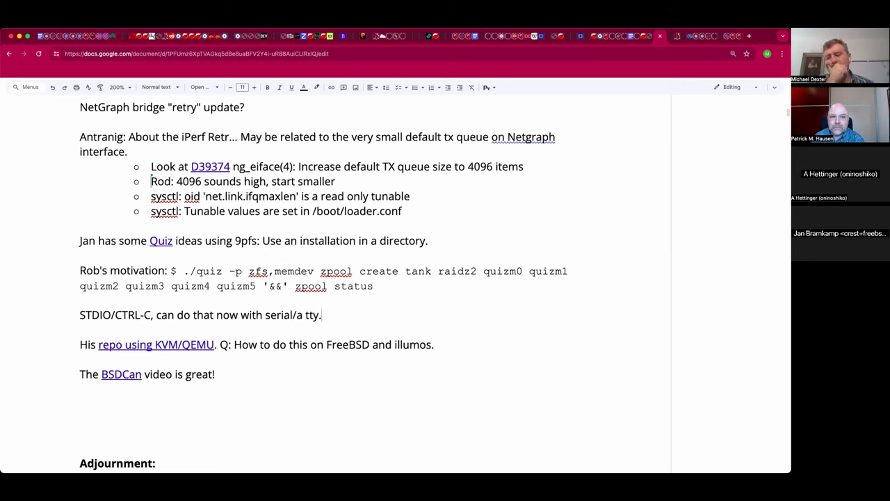
# Step: Append 'Do you want other control sequences beyond CTRL-C? Would a kill/ACPI shutdown work?'
pyautogui.write('Do you want ')
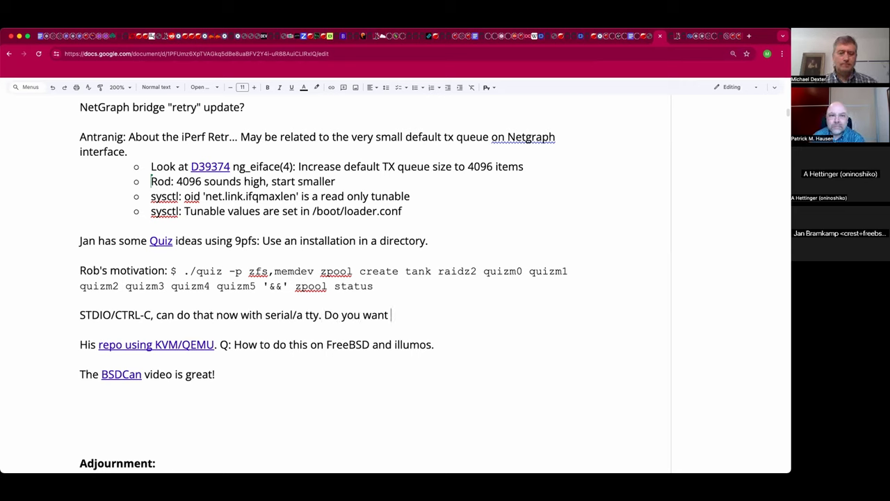
pyautogui.write('other')
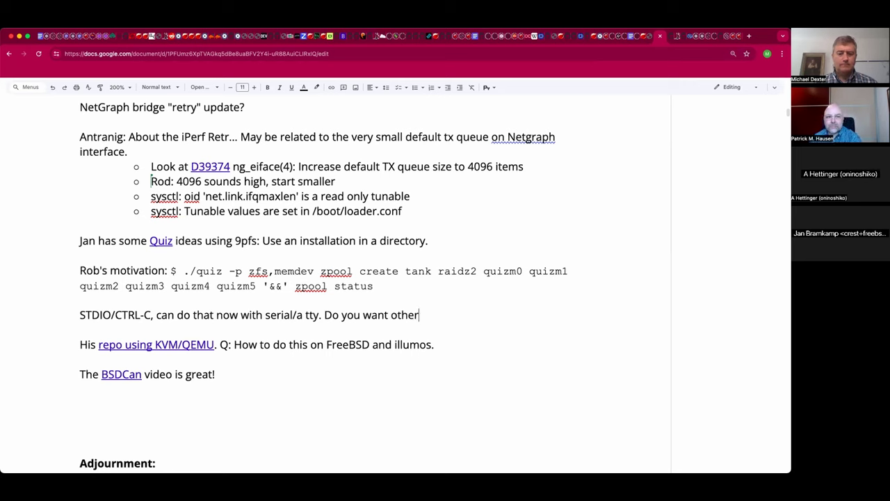
pyautogui.write(' control sequences?')
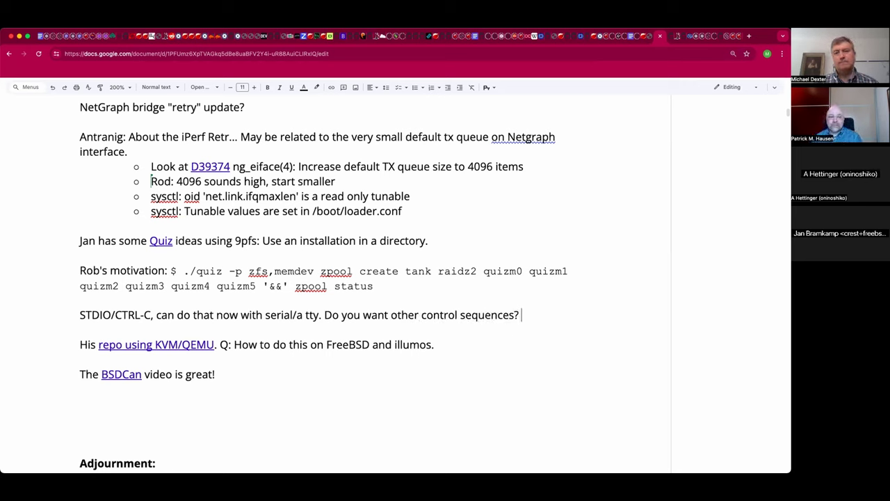
pyautogui.press('BackSpace')
pyautogui.press('BackSpace')
pyautogui.write('beyond ')
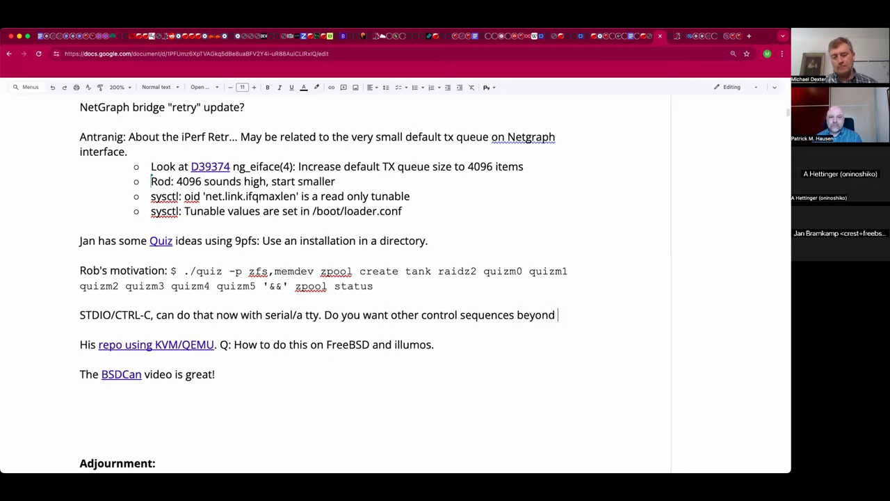
pyautogui.write('CTRL-C')
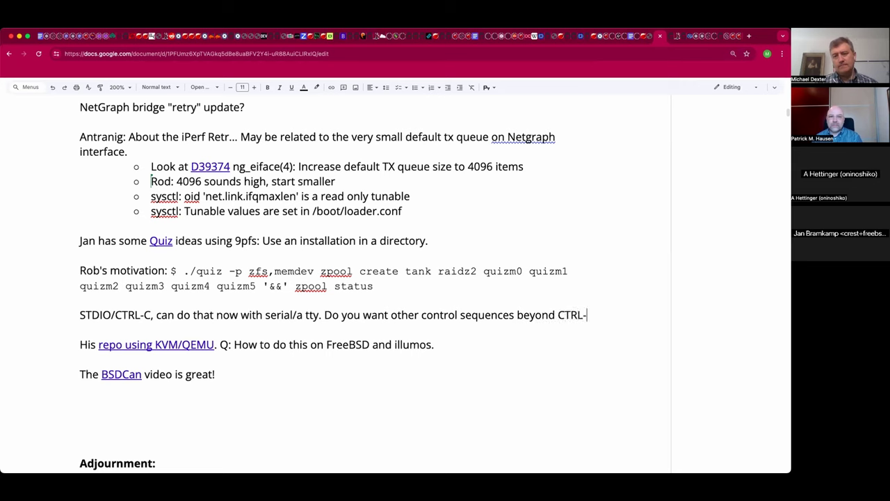
pyautogui.write('? ')
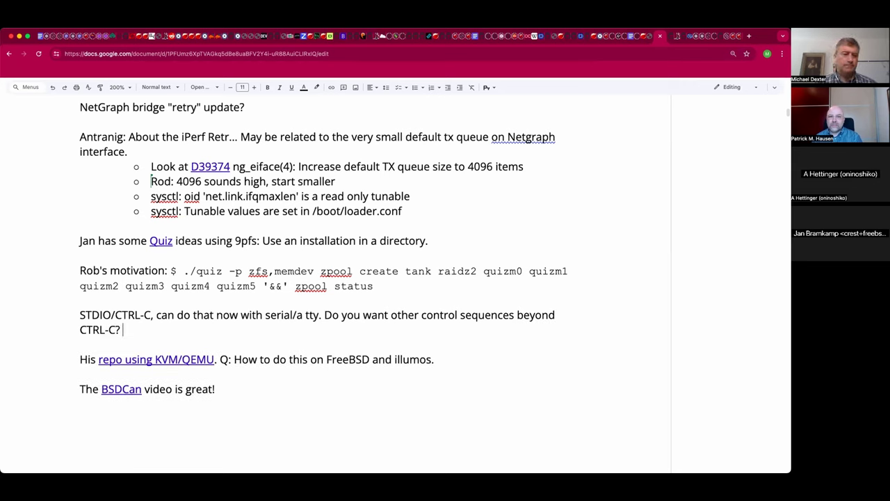
pyautogui.write('Would a kill/ACPI shutdown work?')
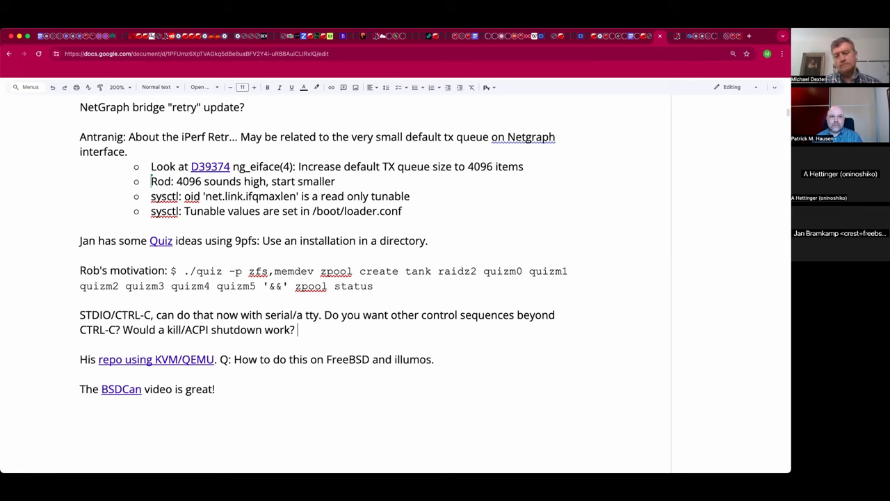
pyautogui.press('BackSpace')
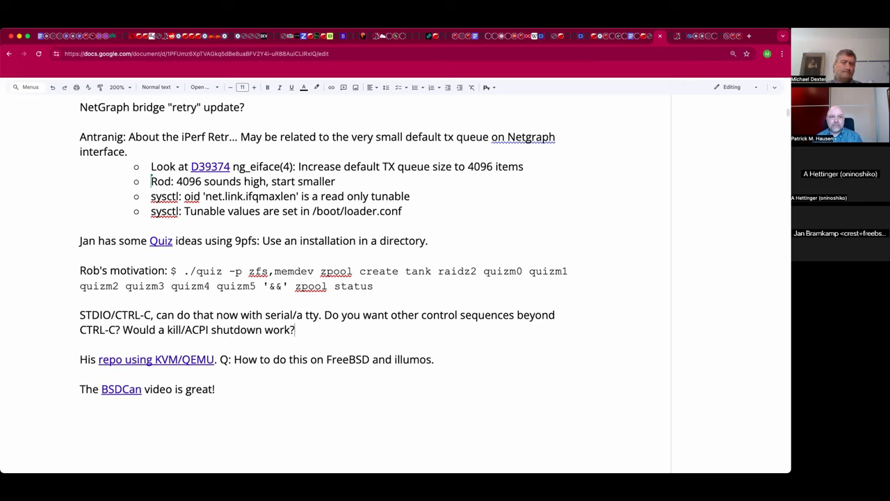
# Step: Add 'Intercept all signals? Would be nice to background it and be scriptable, like a stripped-down expect.'
pyautogui.write('In')
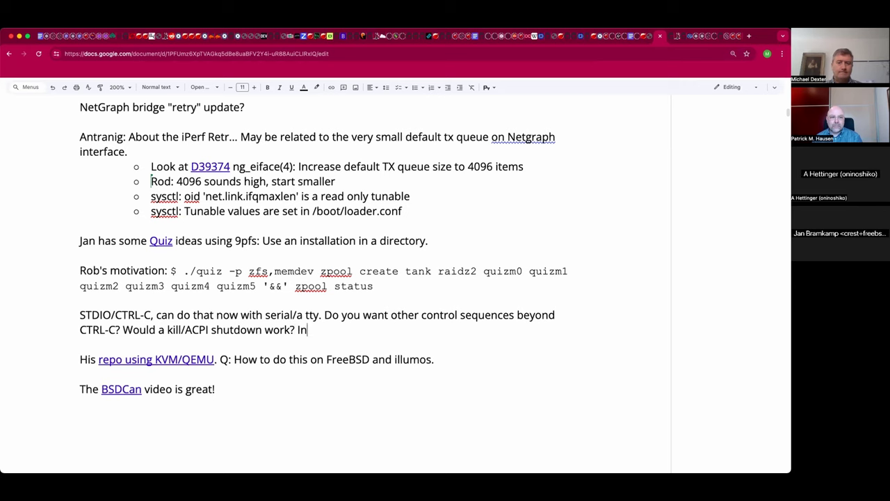
pyautogui.write('tercept al')
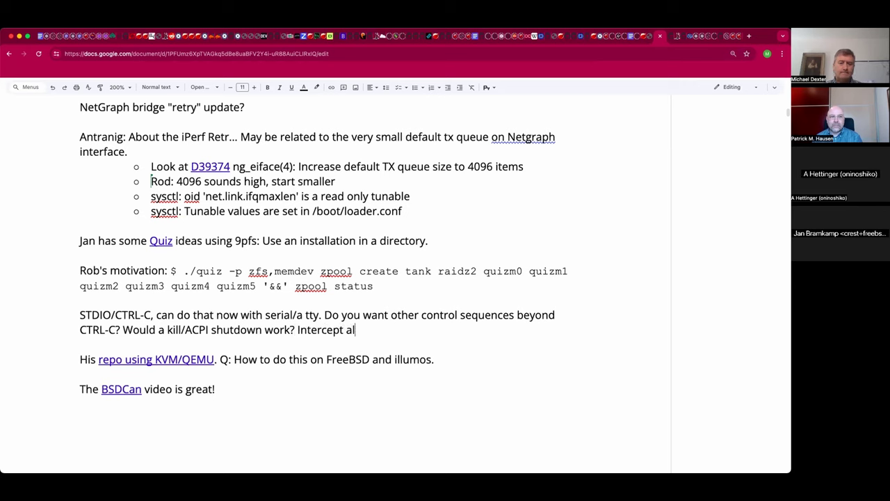
pyautogui.write('l signals?')
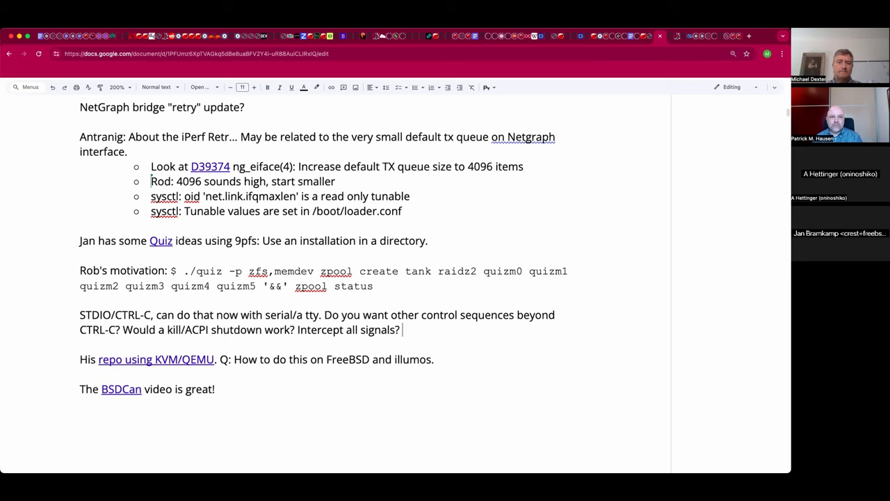
pyautogui.write(' Would be nce')
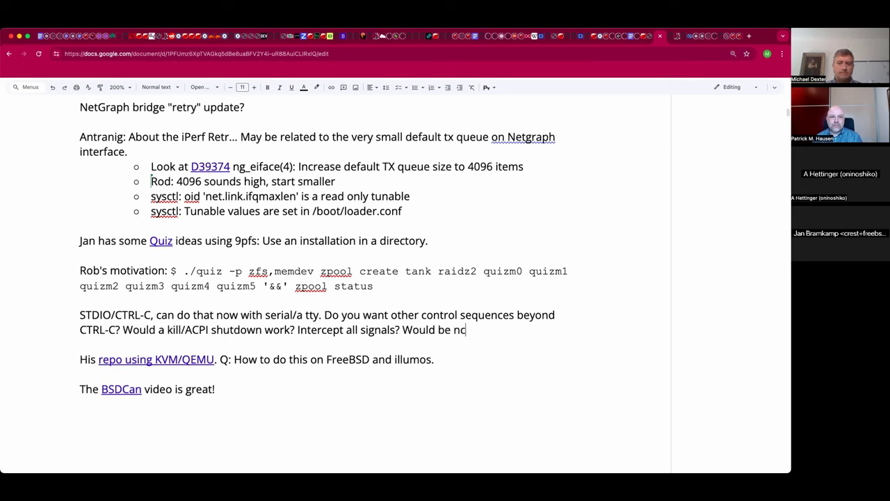
pyautogui.press('BackSpace')
pyautogui.press('BackSpace')
pyautogui.write('ice ')
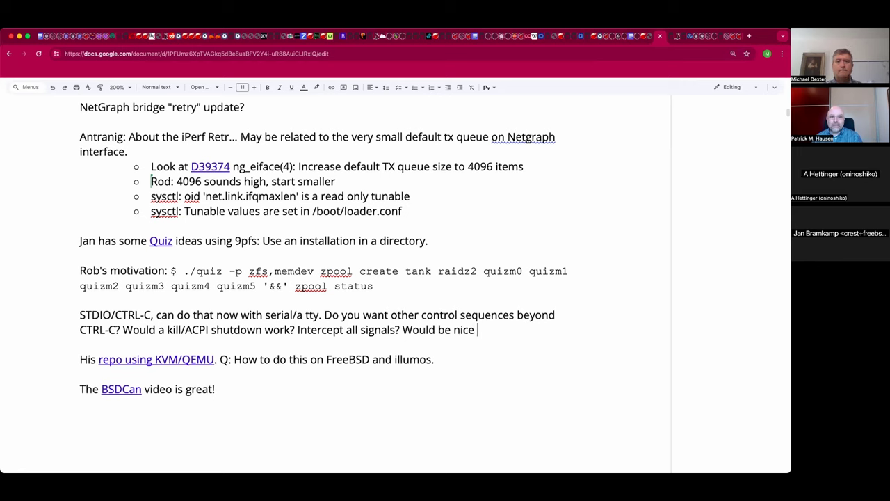
pyautogui.write('to back')
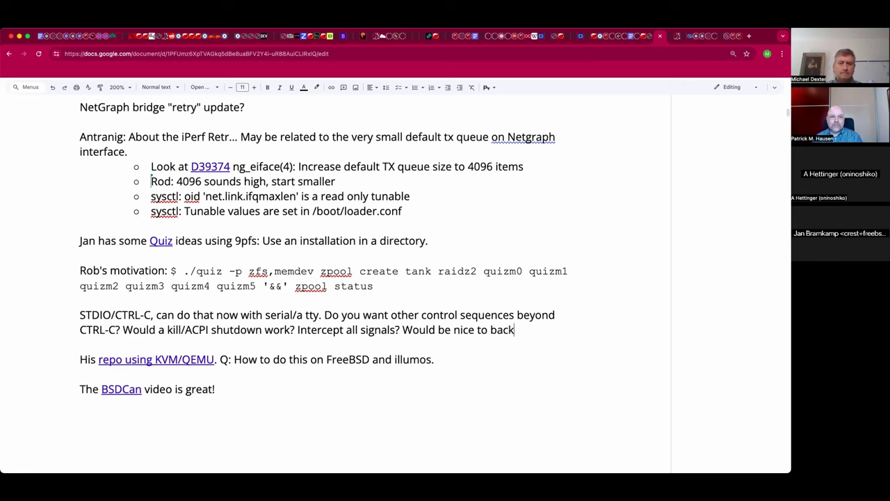
pyautogui.write('ground it and be ')
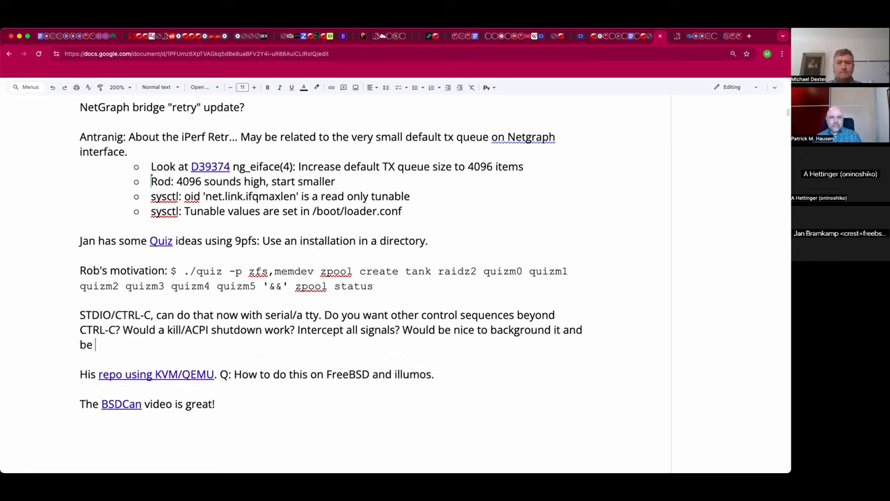
pyautogui.write('scriptable, like a')
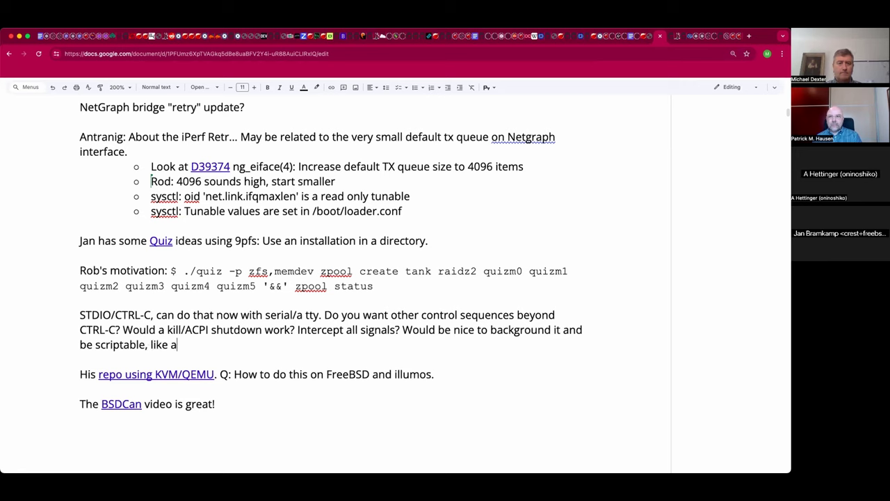
pyautogui.write(' stripped-d')
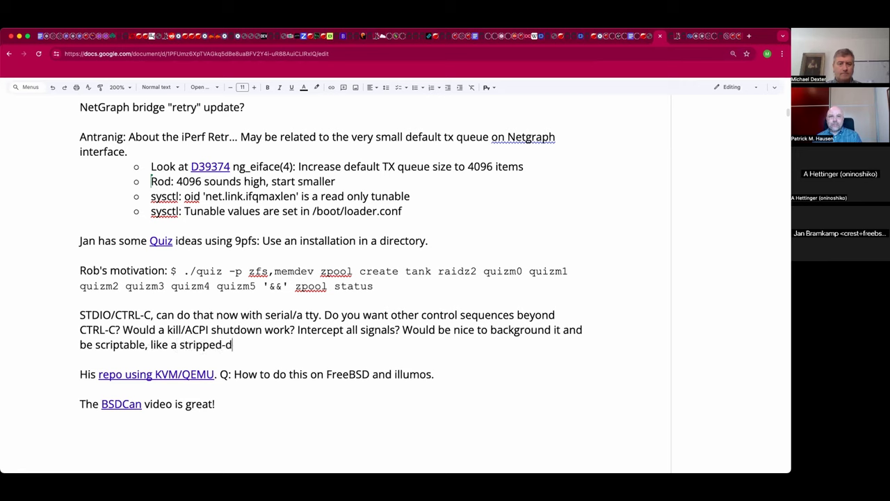
pyautogui.write('own expect.')
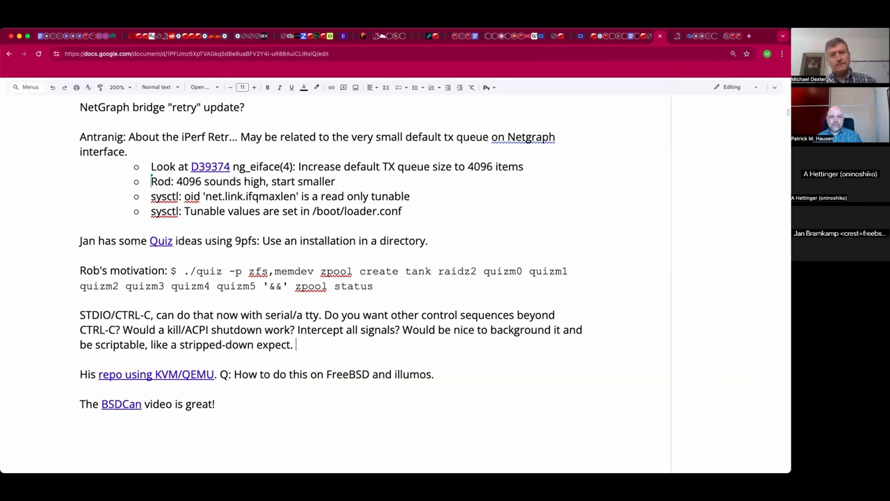
# Step: Add 'Like Vagrant. "See this prompt, print this line."' with See capitalized
pyautogui.write('Like Vagrant.')
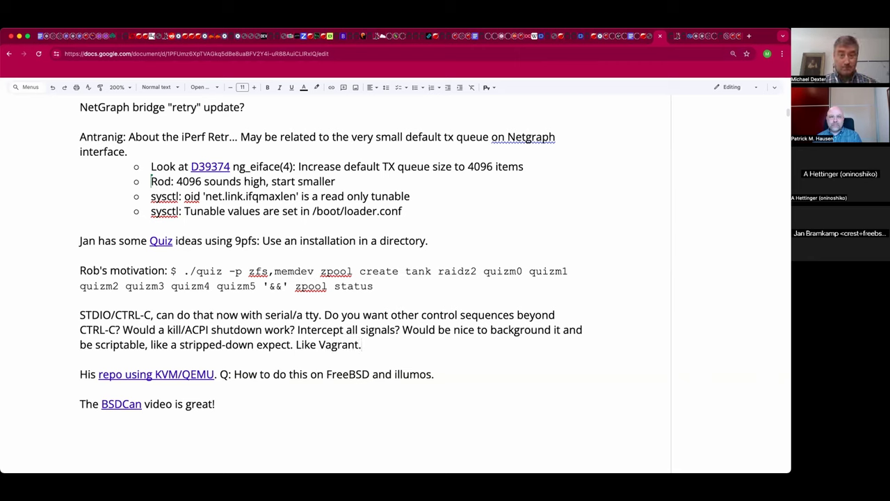
pyautogui.write(' "se')
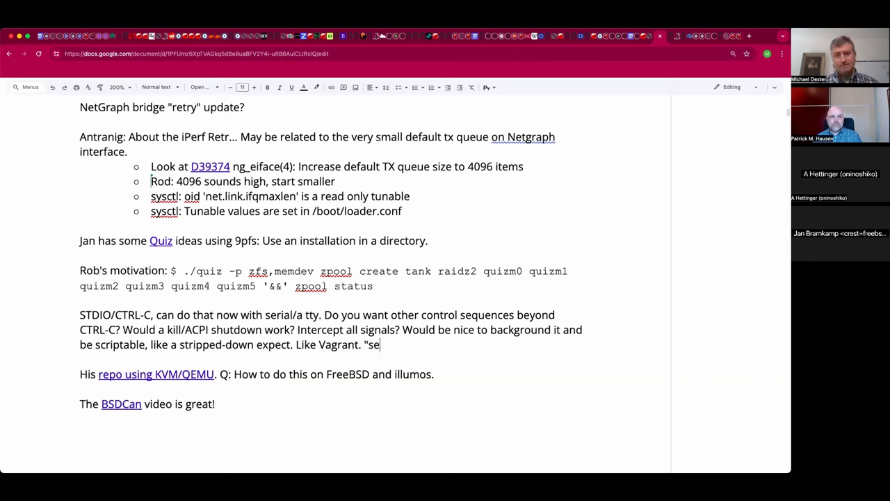
pyautogui.write('e this prompt, pr')
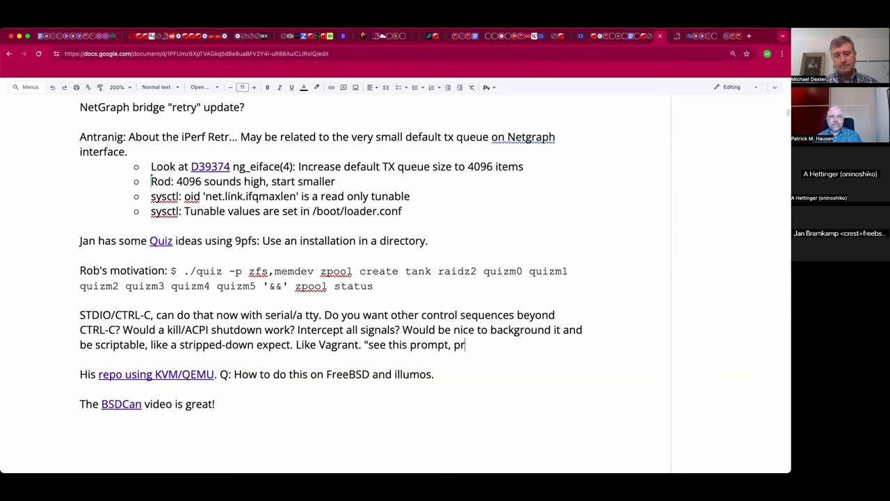
pyautogui.write('int this line."')
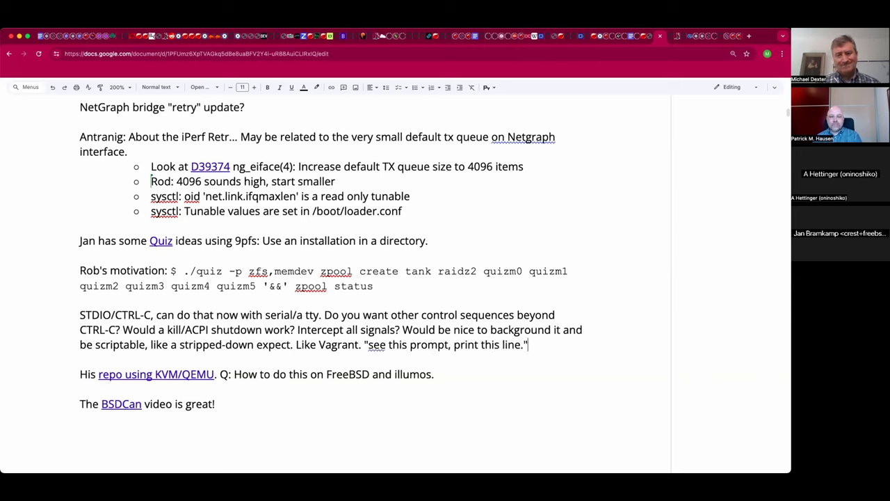
pyautogui.hotkey('alt', 'Left')
pyautogui.hotkey('alt', 'Left')
pyautogui.hotkey('alt', 'Left')
pyautogui.hotkey('alt', 'Left')
pyautogui.hotkey('alt', 'Left')
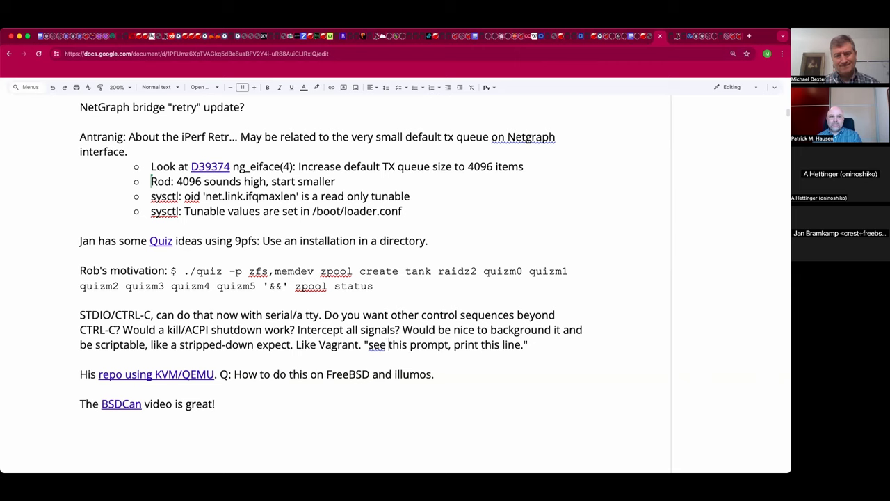
pyautogui.hotkey('alt', 'Left')
pyautogui.press('Delete')
pyautogui.write('S')
pyautogui.press('Down')
pyautogui.press('Left')
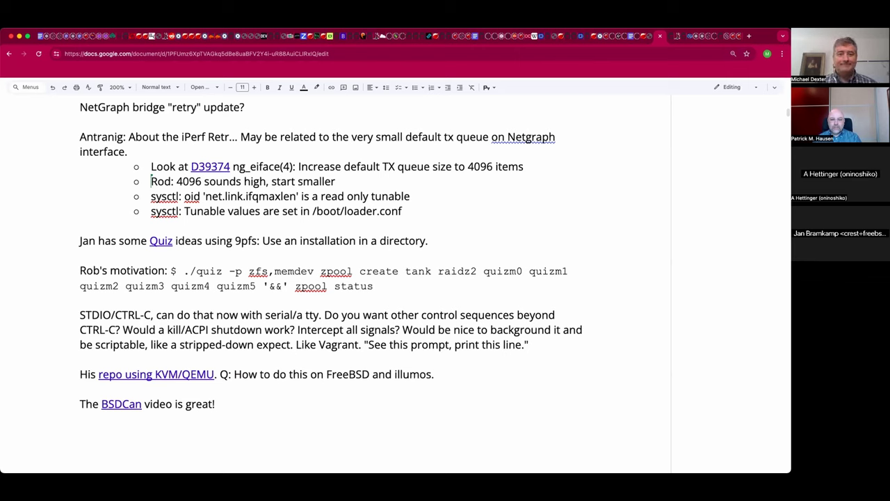
# Step: Delete the empty lines above 'Adjournment:' so it follows the BSDCan line directly
pyautogui.scroll(-2, 272, 401)
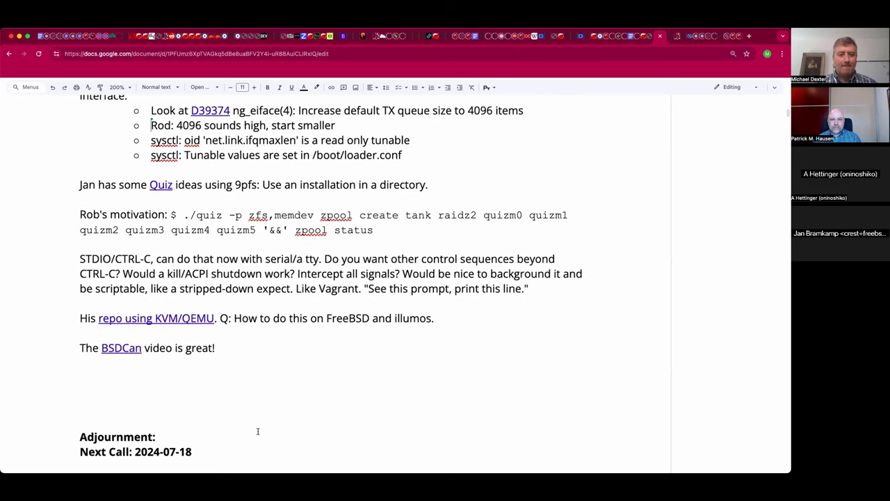
pyautogui.press('BackSpace')
pyautogui.press('BackSpace')
pyautogui.press('BackSpace')
pyautogui.press('BackSpace')
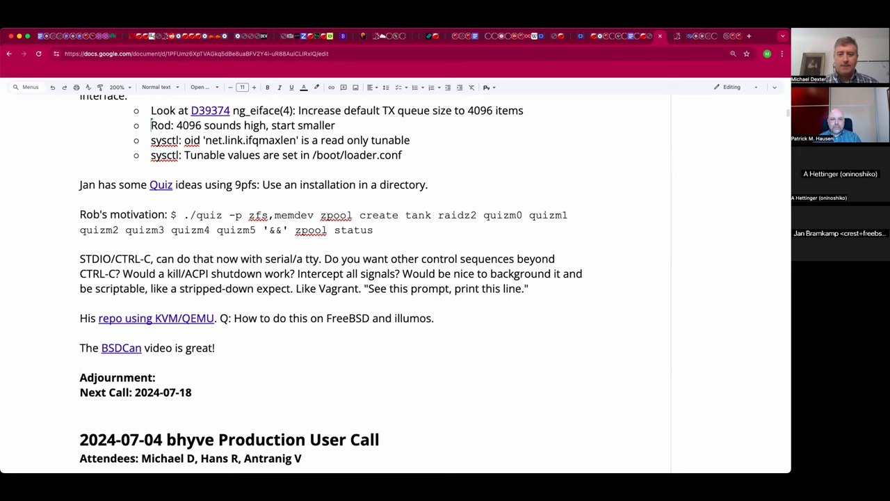
pyautogui.scroll(3, 264, 423)
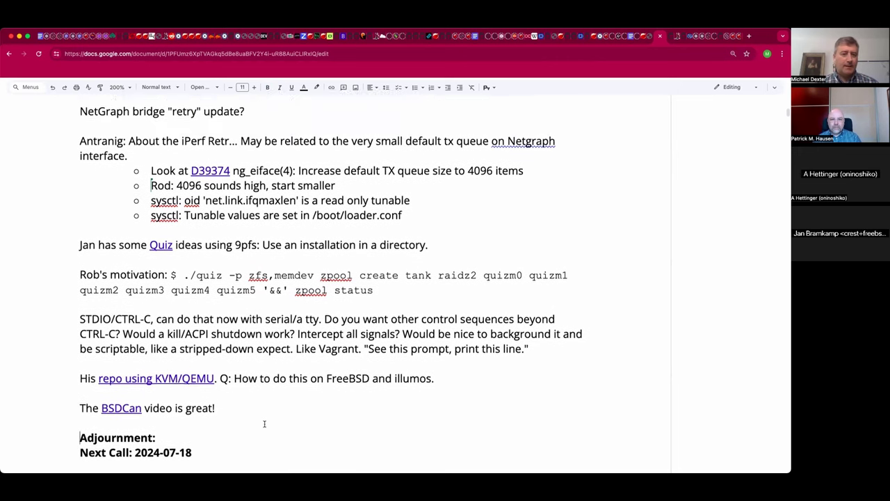
pyautogui.scroll(-1, 265, 423)
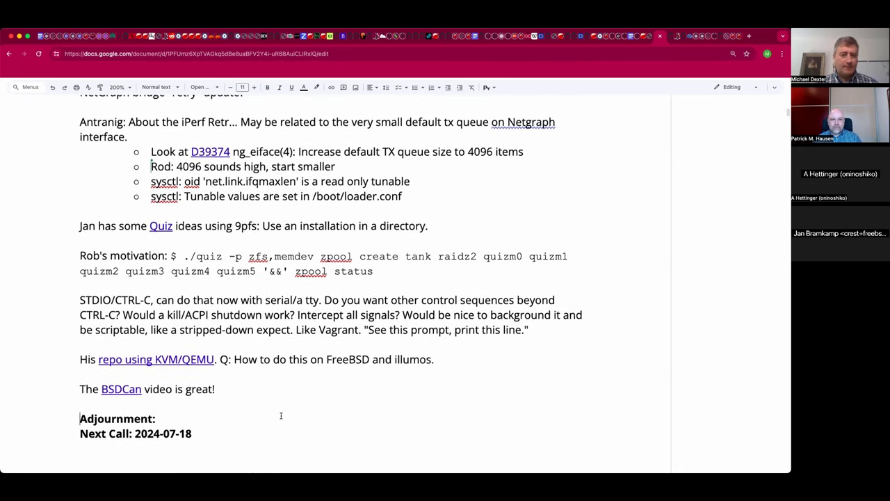
pyautogui.scroll(1, 280, 415)
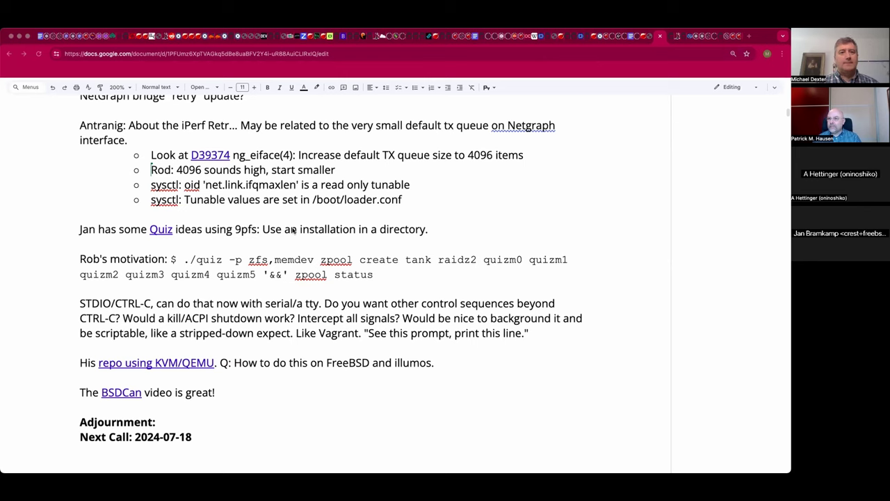
# Step: Type '17:39 UTC' after 'Adjournment:'
pyautogui.click(265, 424)
pyautogui.write('17:39 ')
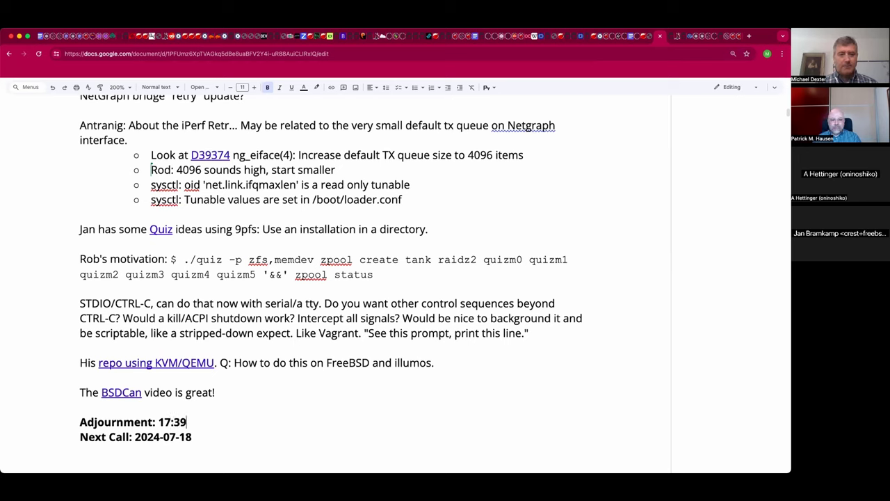
pyautogui.write('U')
pyautogui.press('BackSpace')
pyautogui.write('UTC')
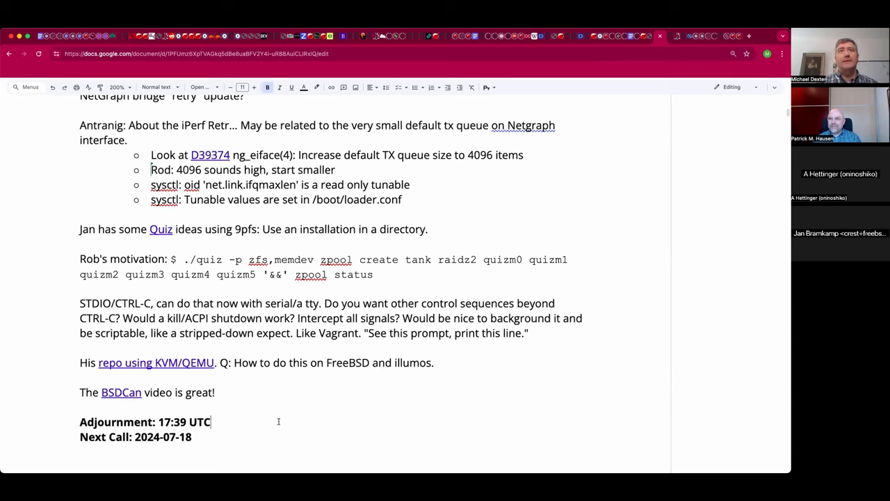